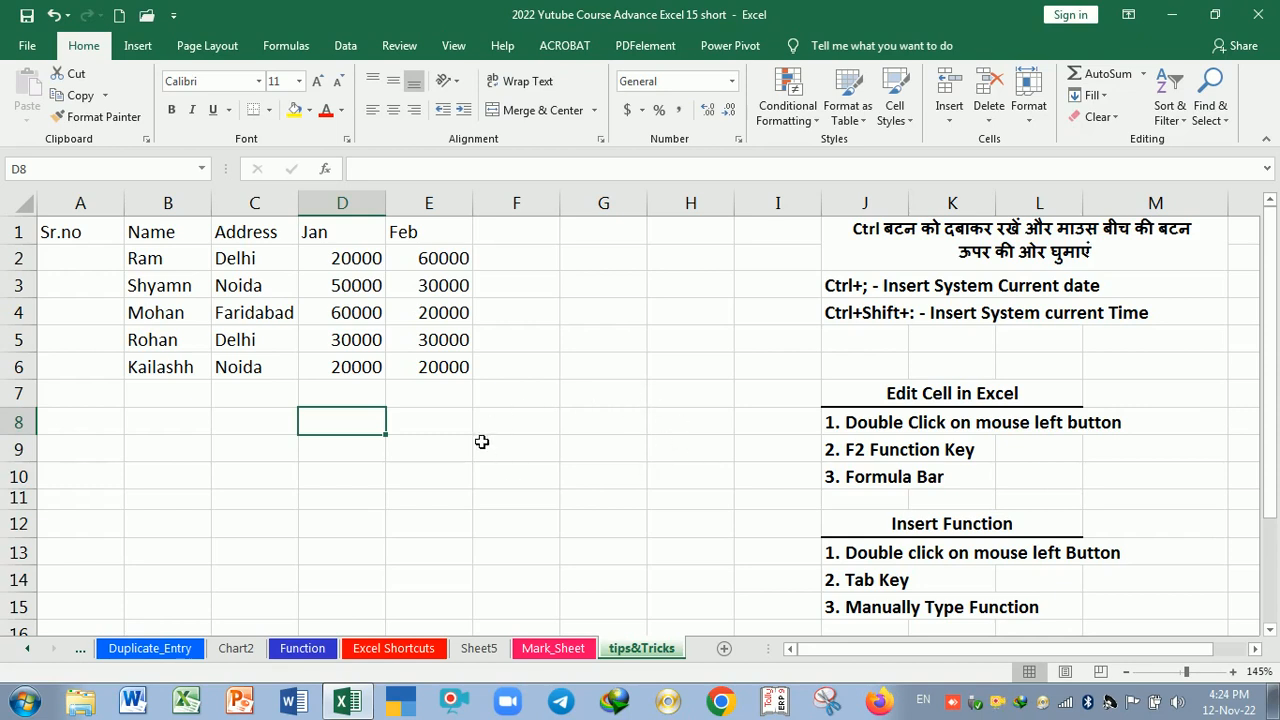
left_click(91, 265)
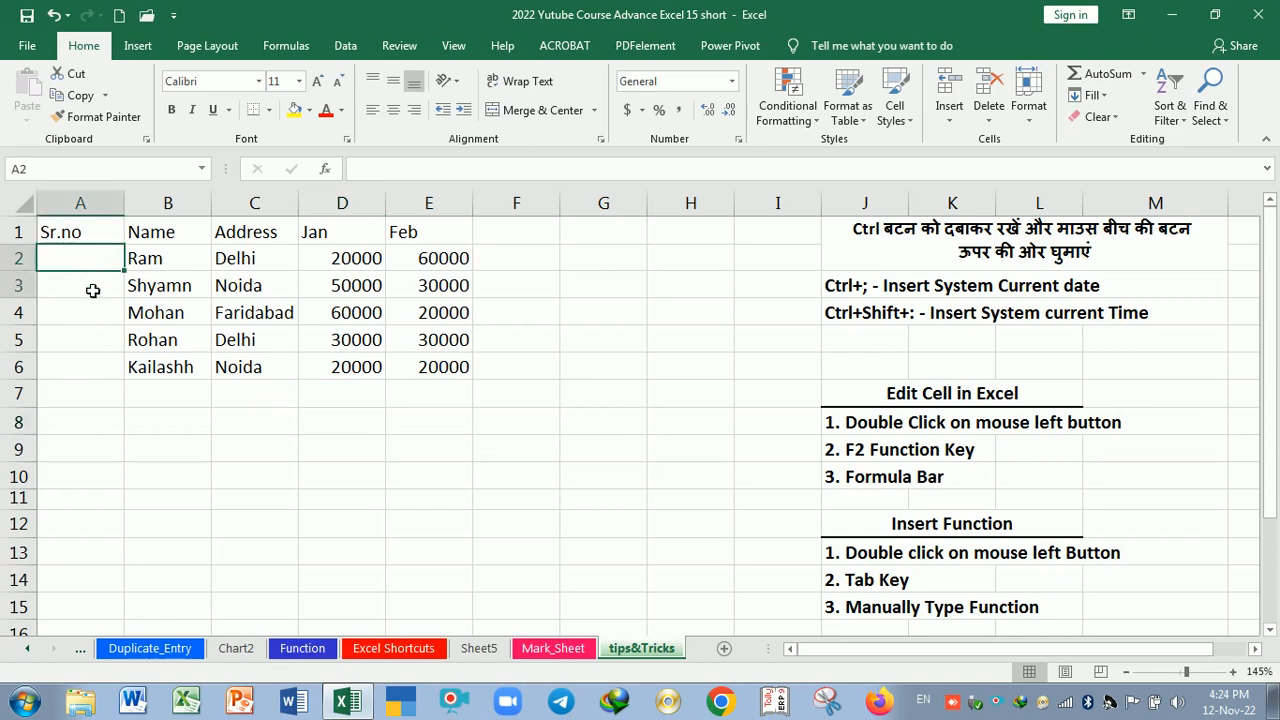
left_click_drag(92, 290, 94, 371)
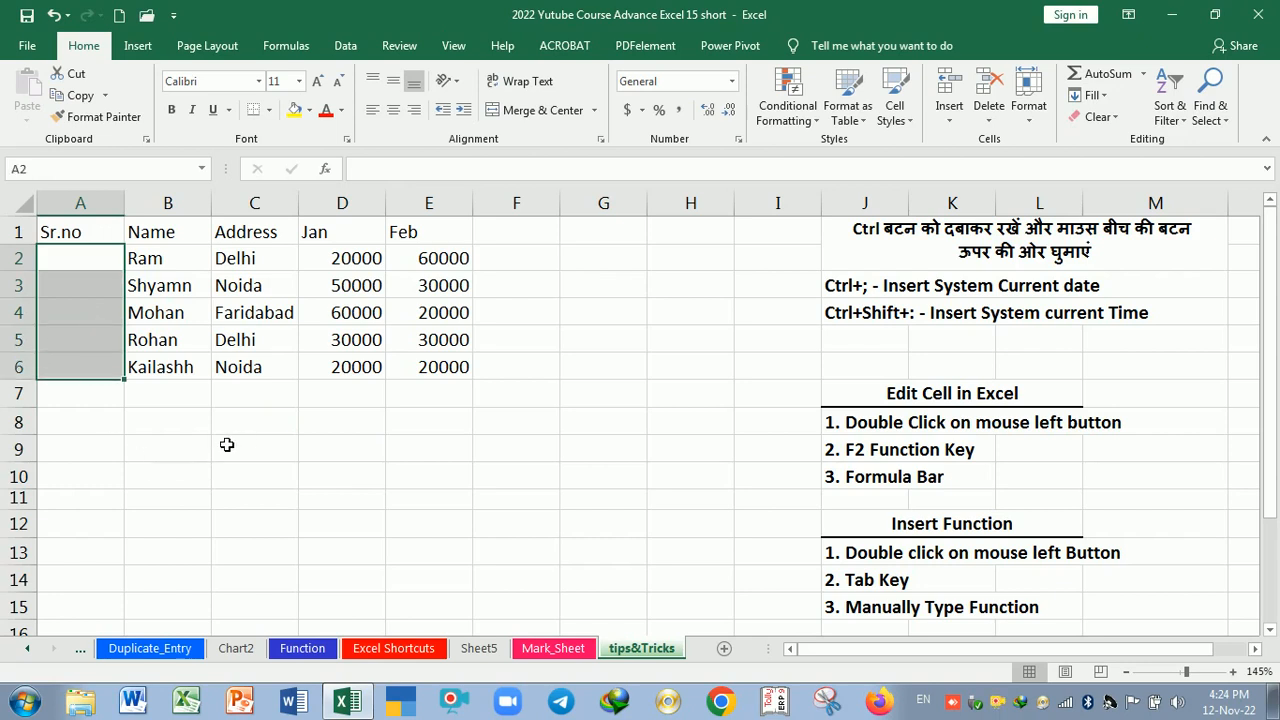
left_click(172, 435)
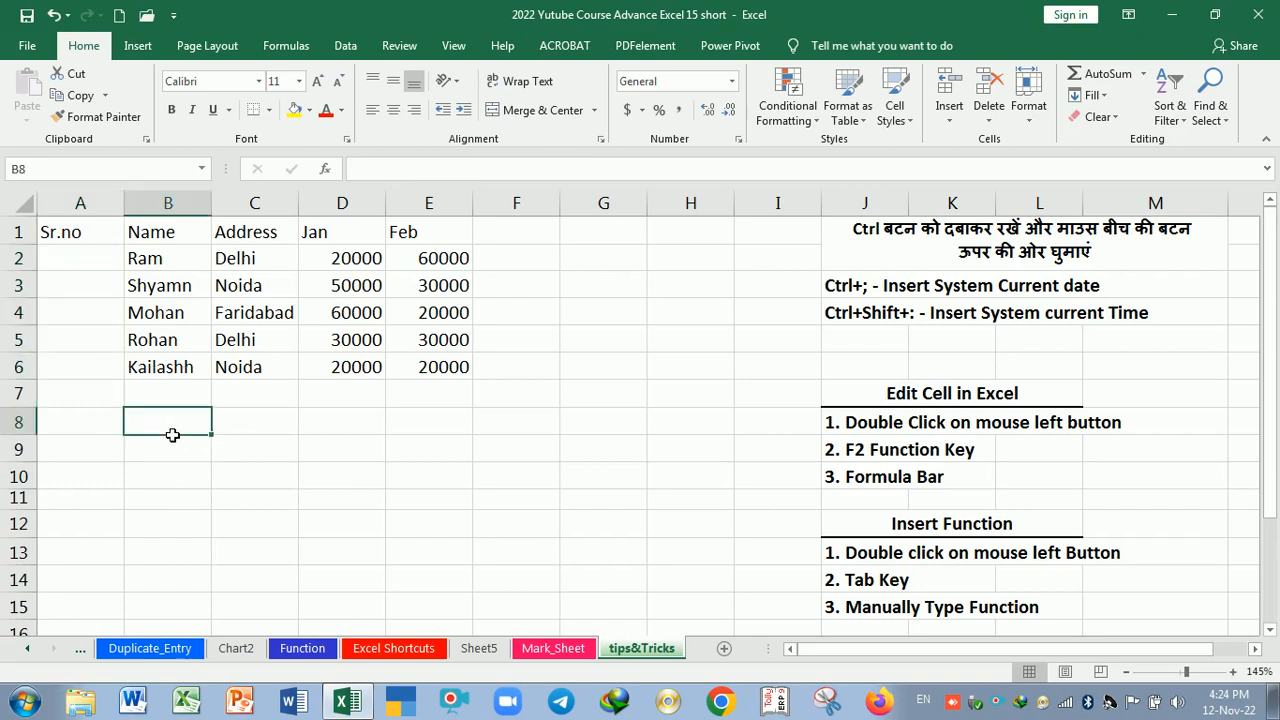
Step: Enter 1 in cell A2 and 2 in cell A3 under the Sr.no heading
left_click(80, 270)
type("1")
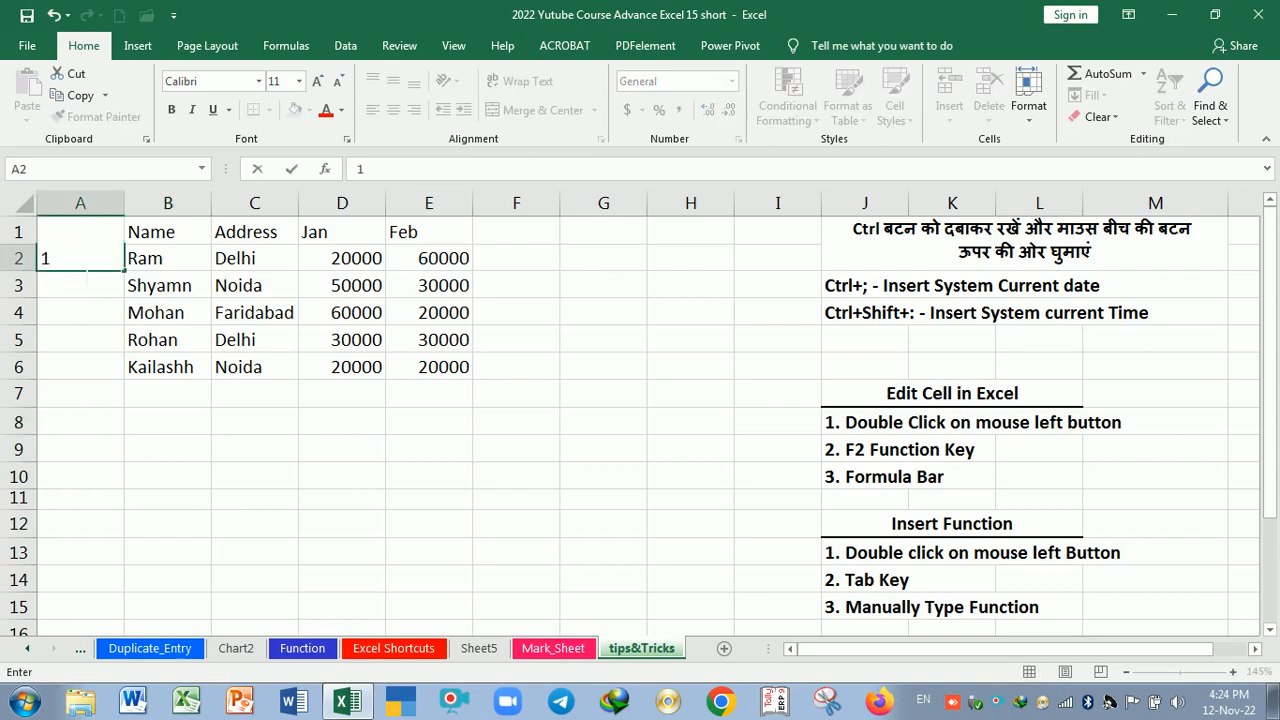
left_click(89, 300)
type("2")
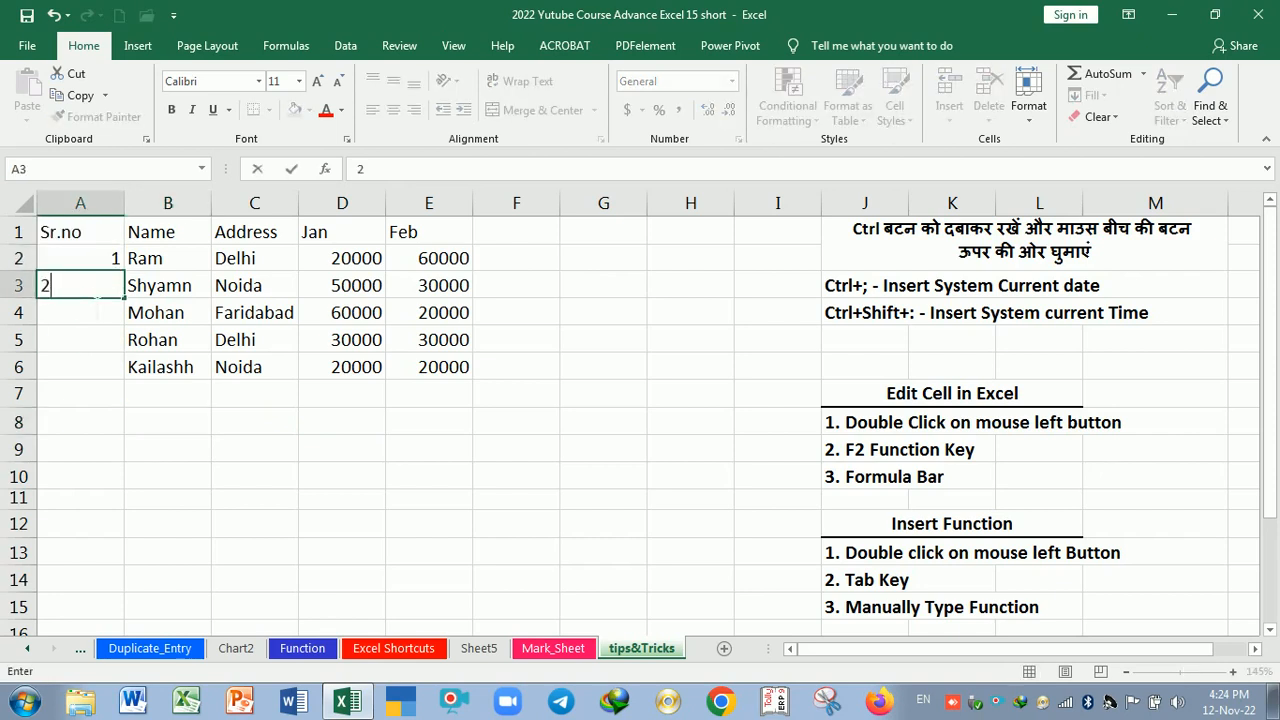
key("Return")
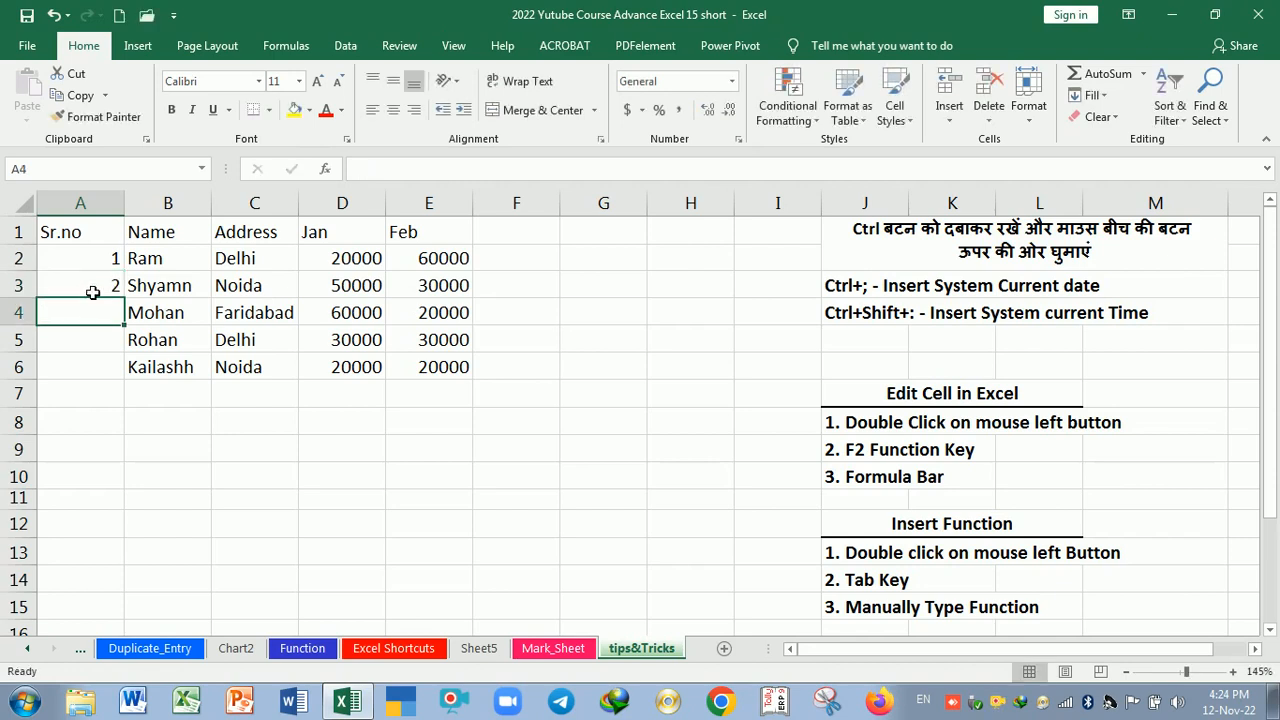
Step: Extend the number series from A2:A3 down to cell A14
left_click(90, 262)
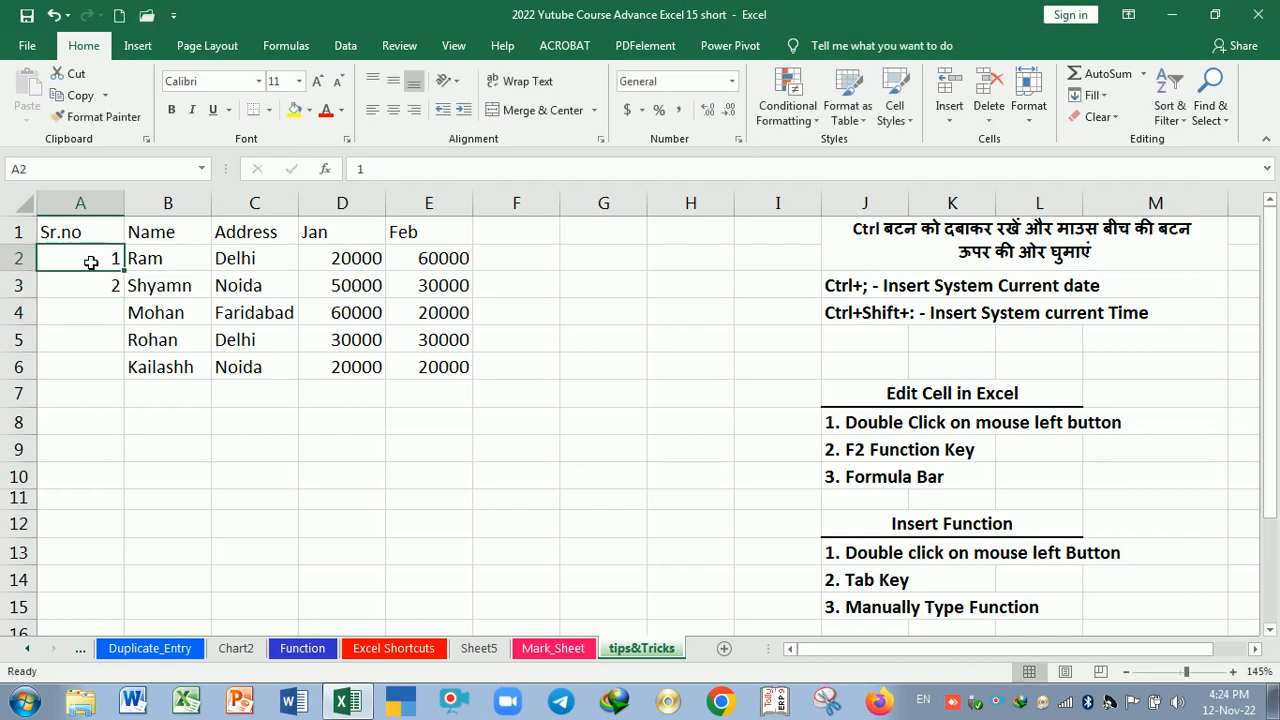
left_click_drag(90, 262, 100, 279)
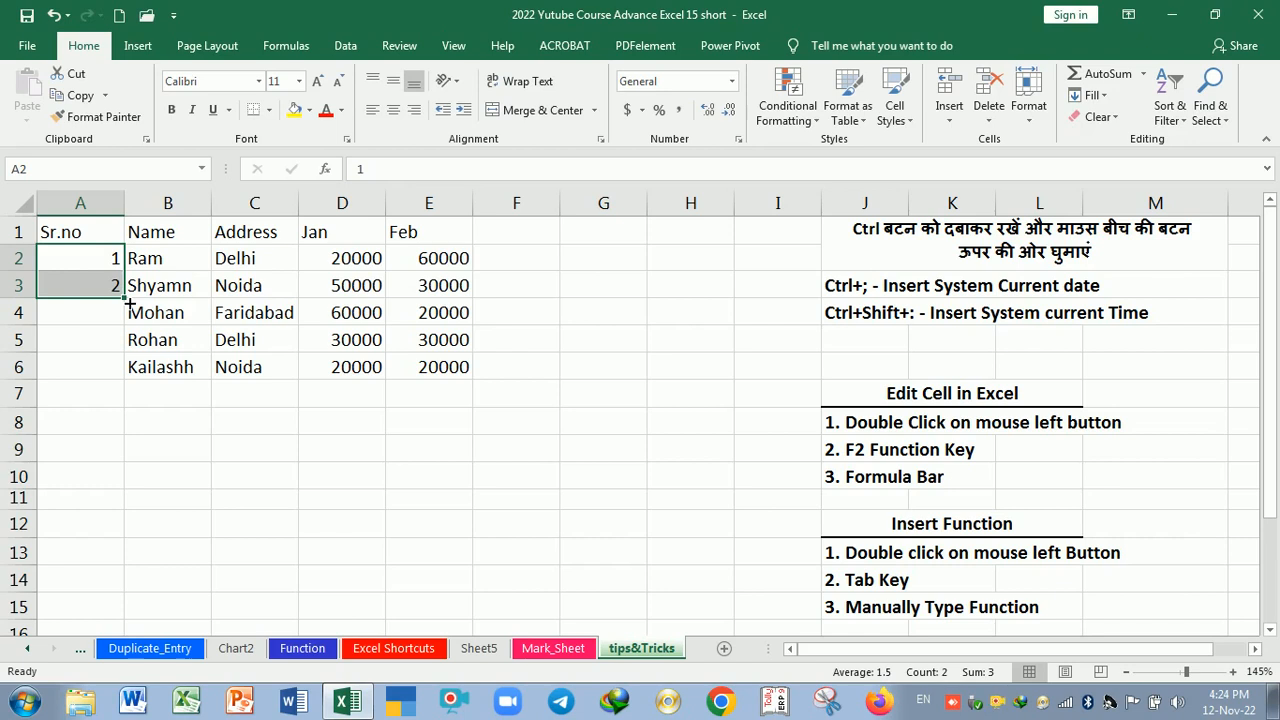
left_click_drag(129, 302, 134, 599)
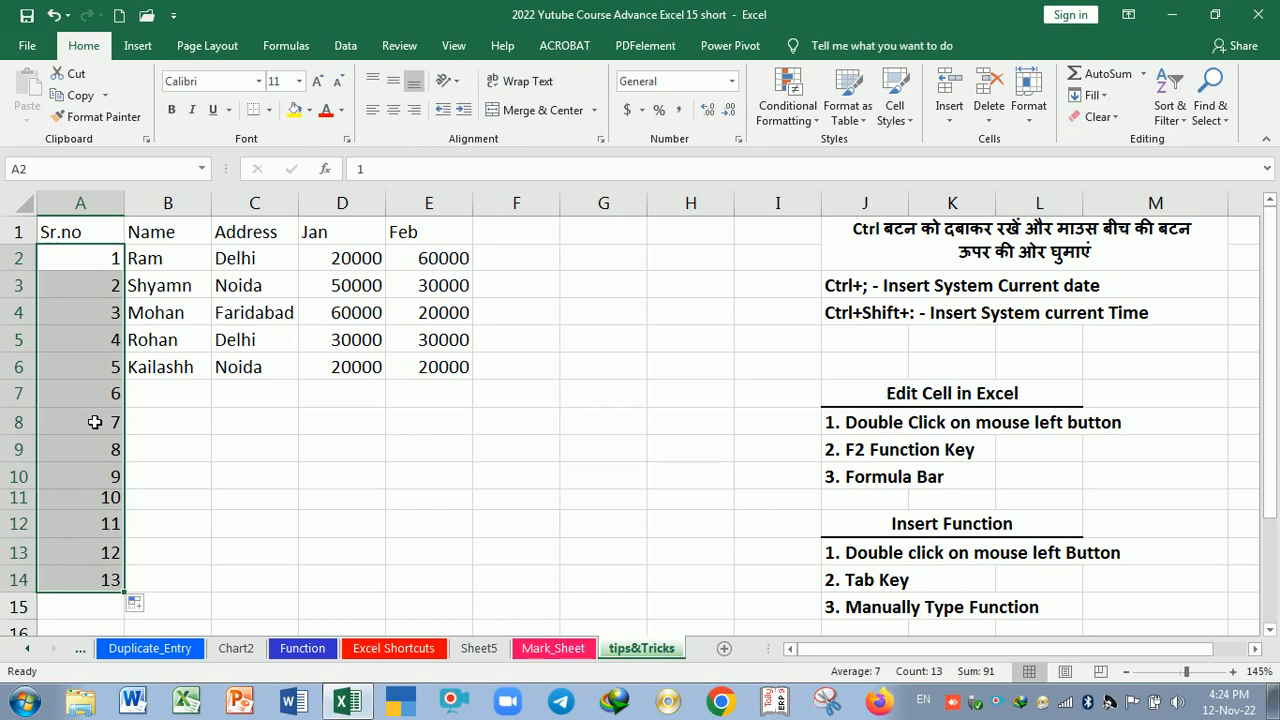
Step: Clear the serial numbers in A2:A14 and enter only 1 in cell A2
key("Delete")
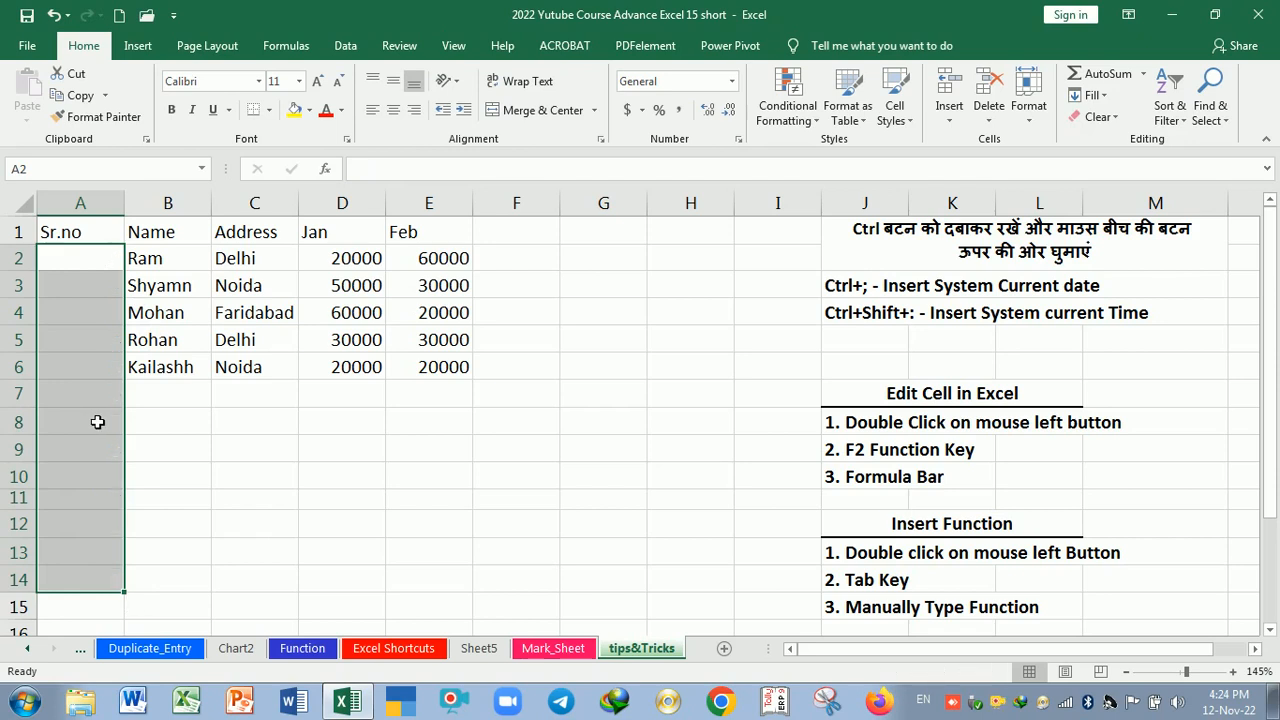
left_click(187, 452)
left_click(102, 267)
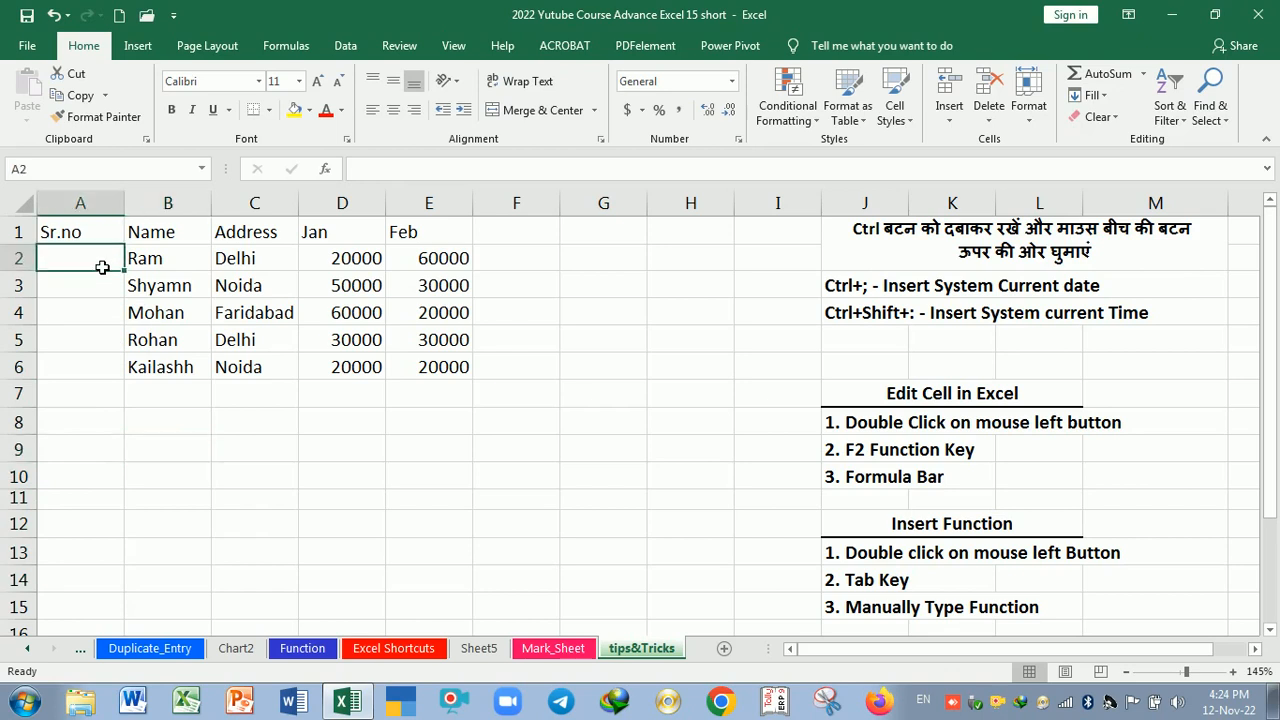
type("1")
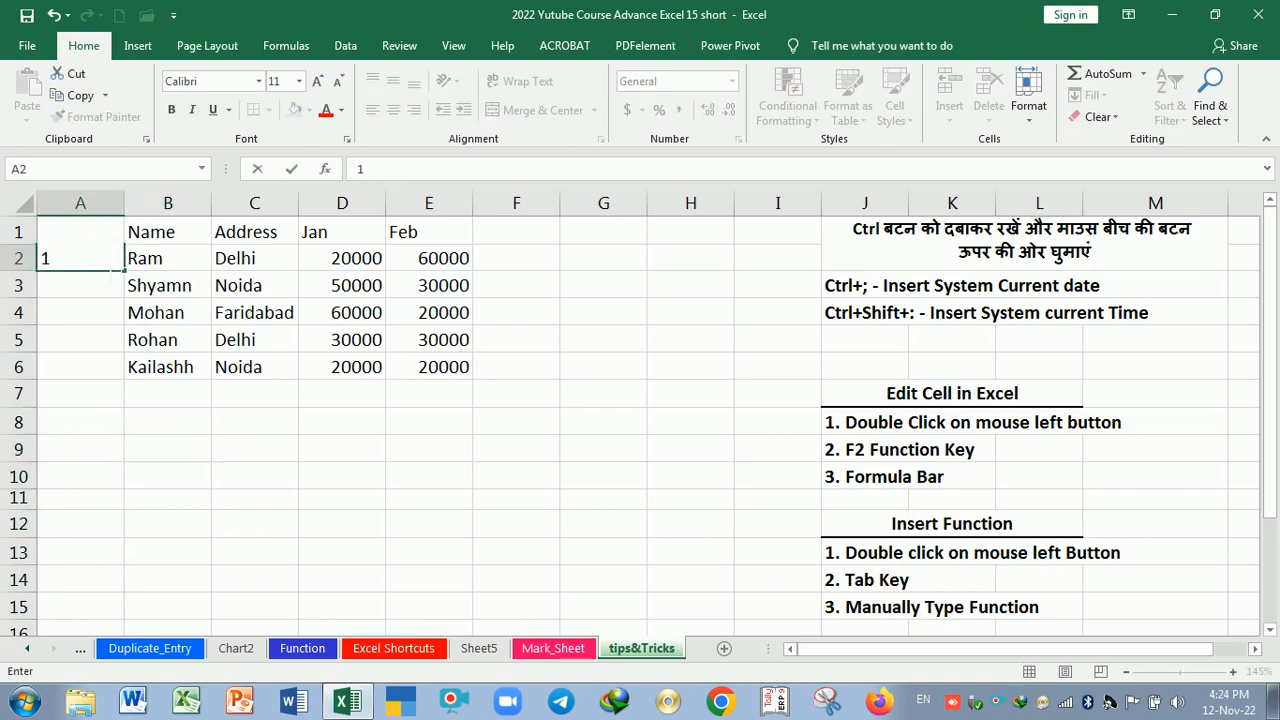
key("Return")
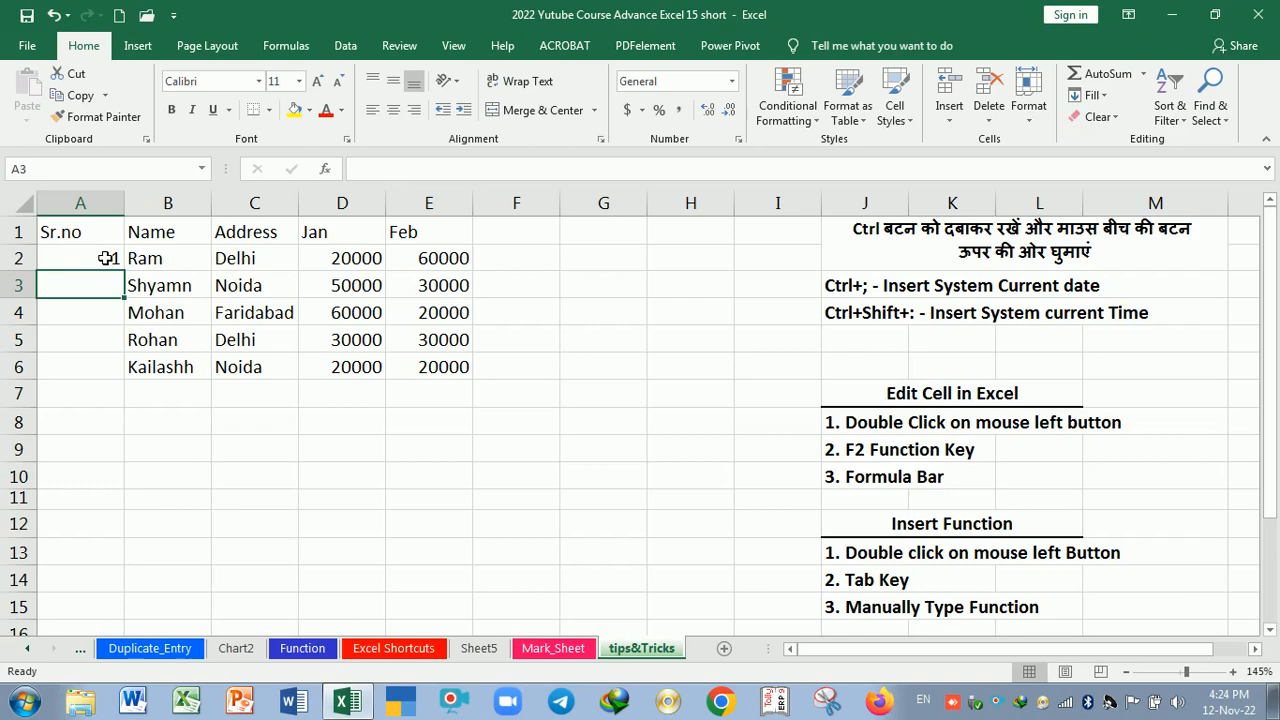
Step: Fill the value in A2 down to A13 and set the auto fill option to Fill Series
left_click(106, 258)
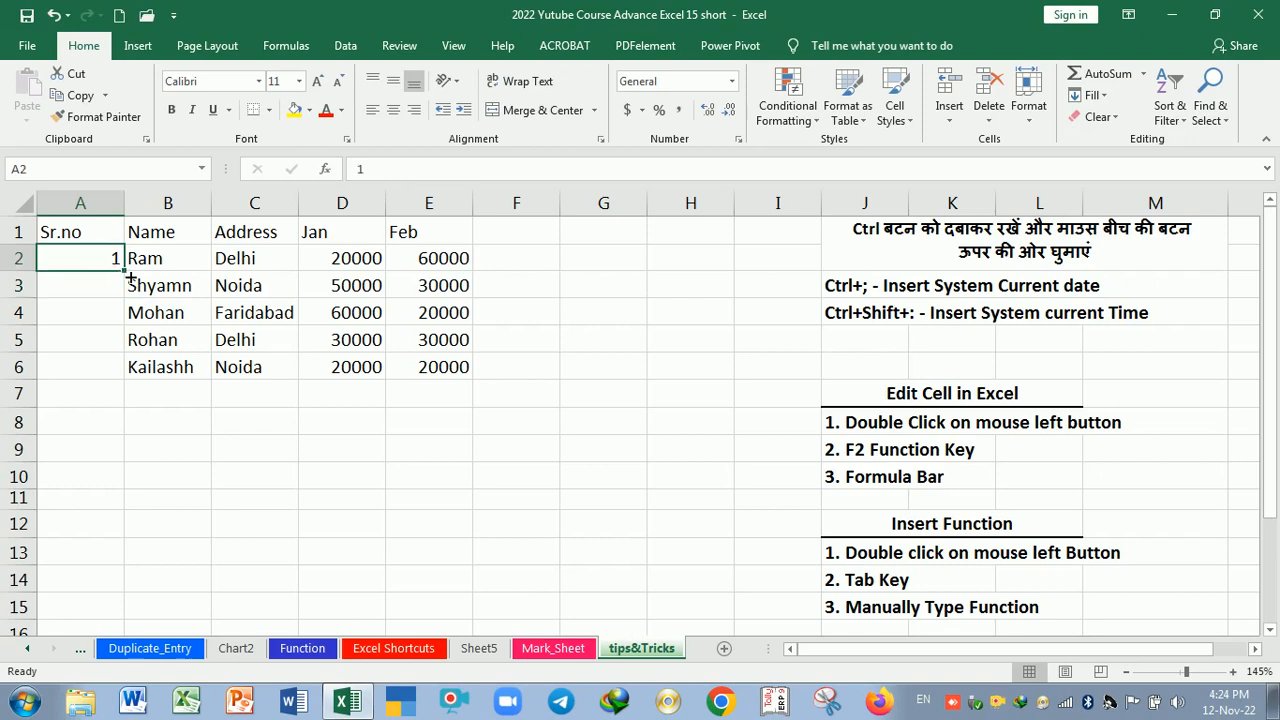
left_click_drag(129, 272, 128, 562)
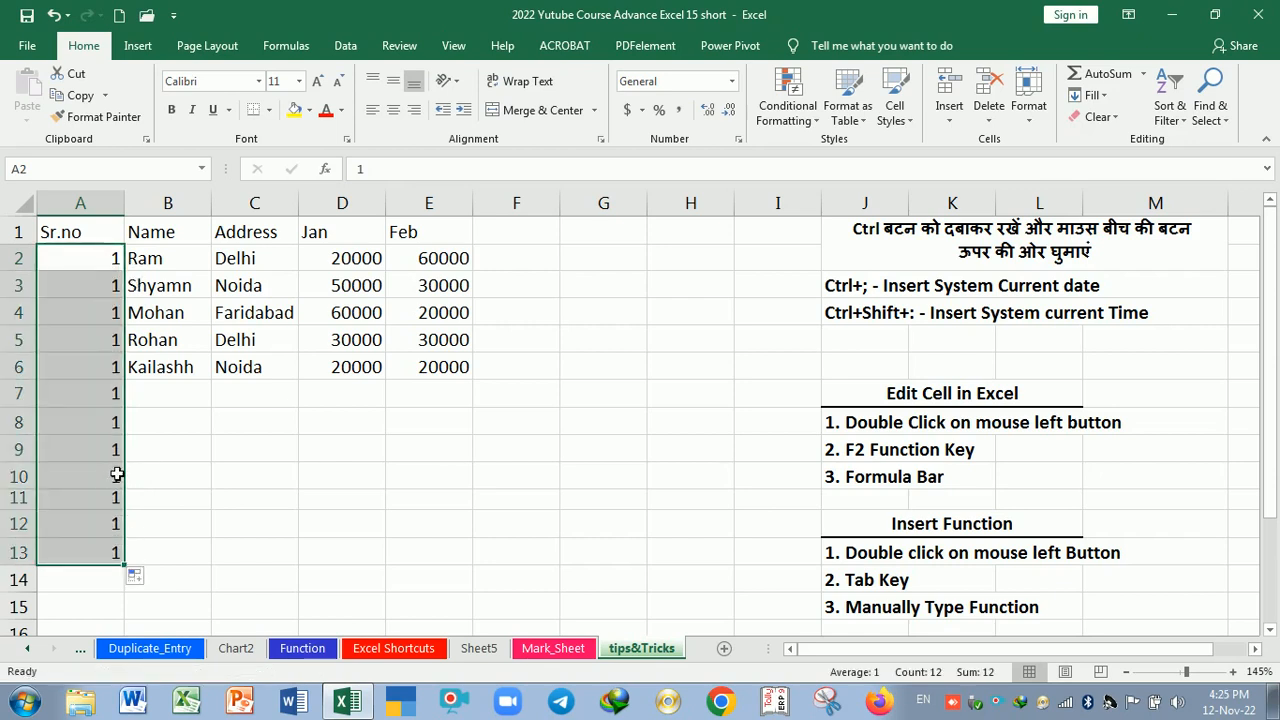
left_click(153, 579)
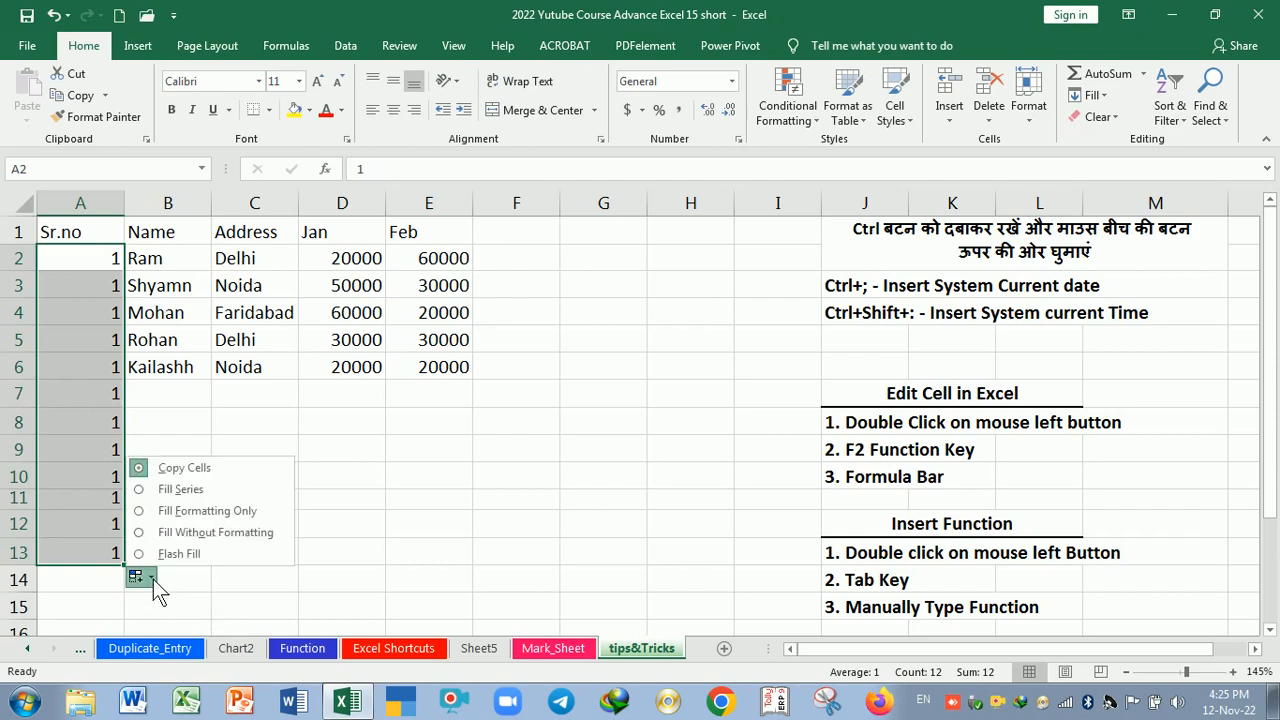
left_click(141, 492)
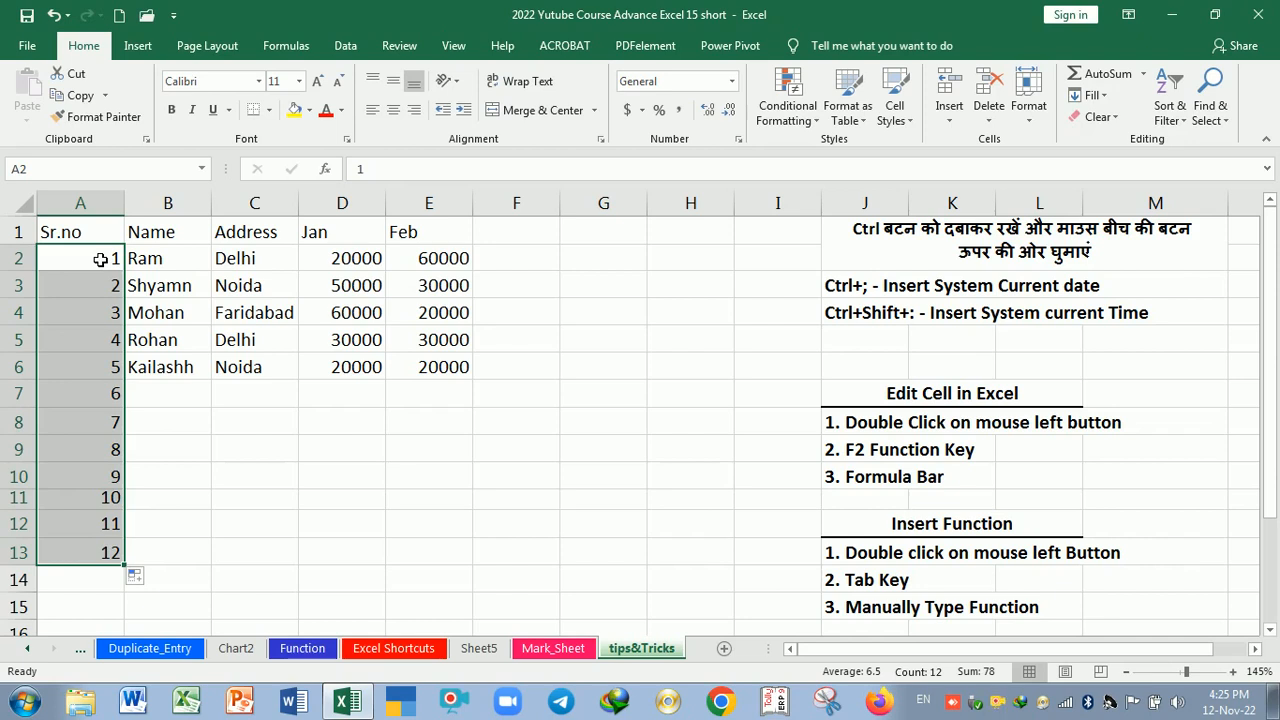
Step: Clear the filled numbers in A2:A13 and enter 1 in cell A2 again
key("Delete")
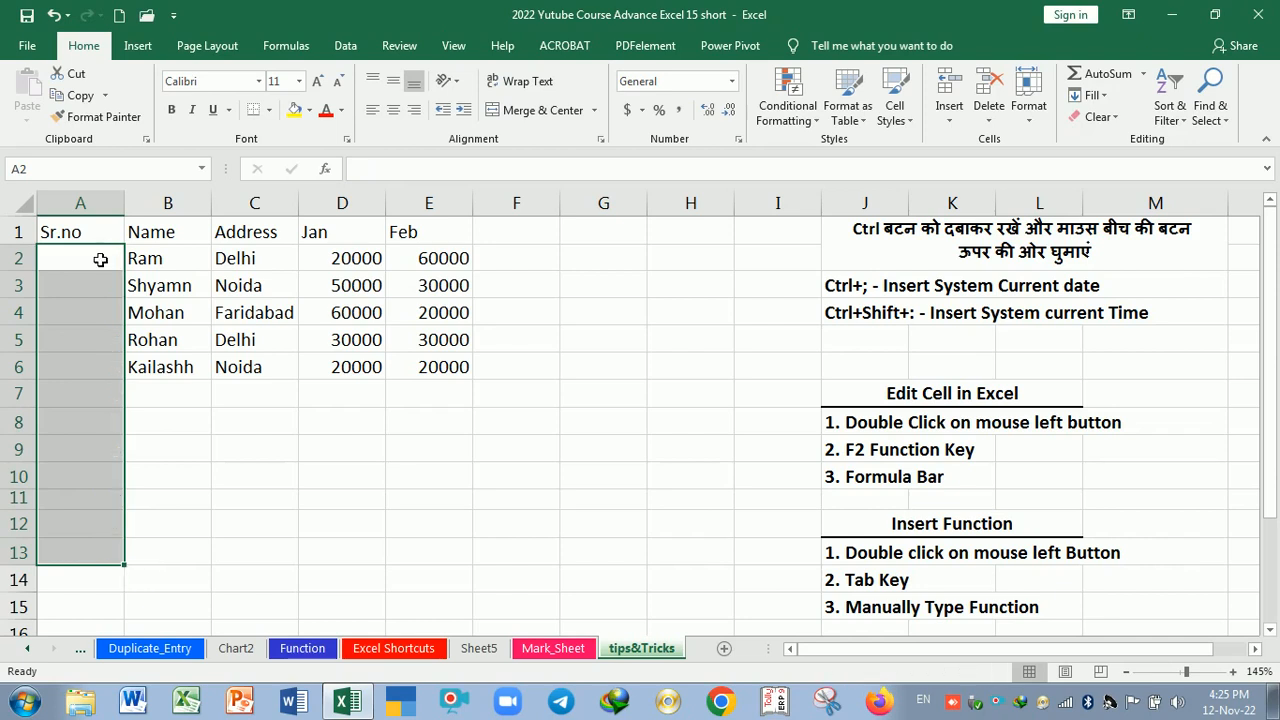
left_click(180, 432)
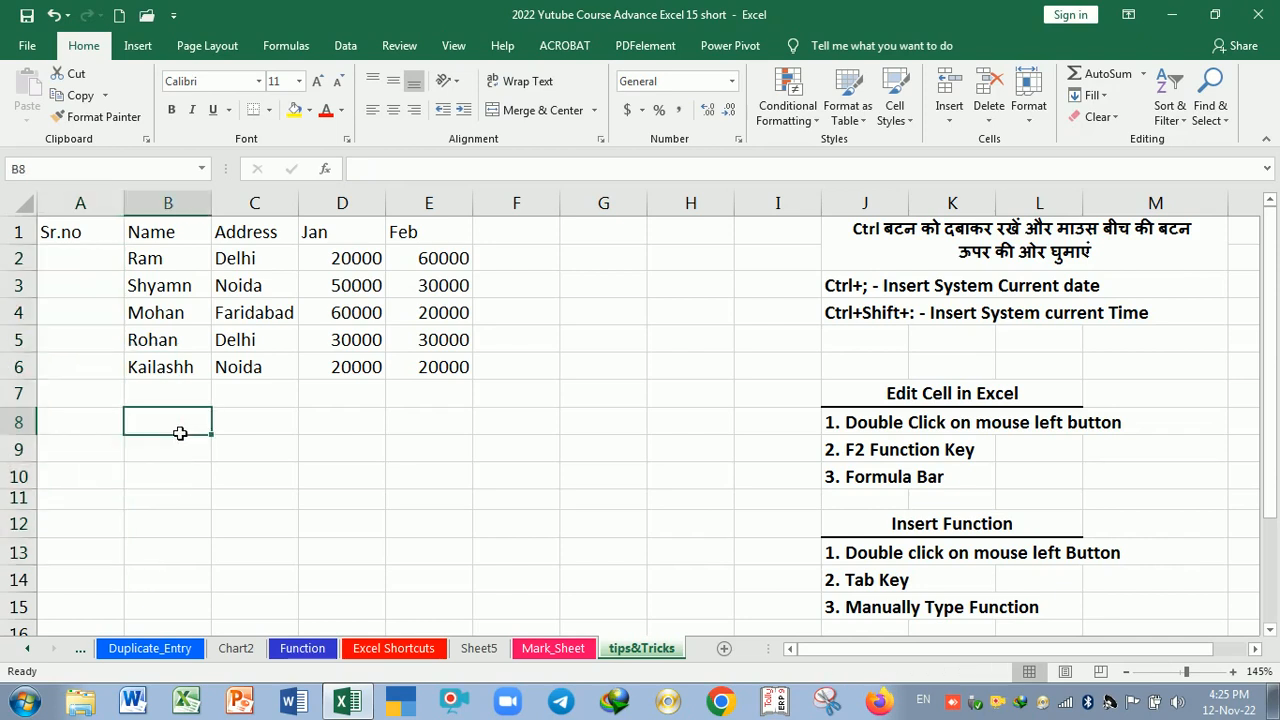
left_click(91, 260)
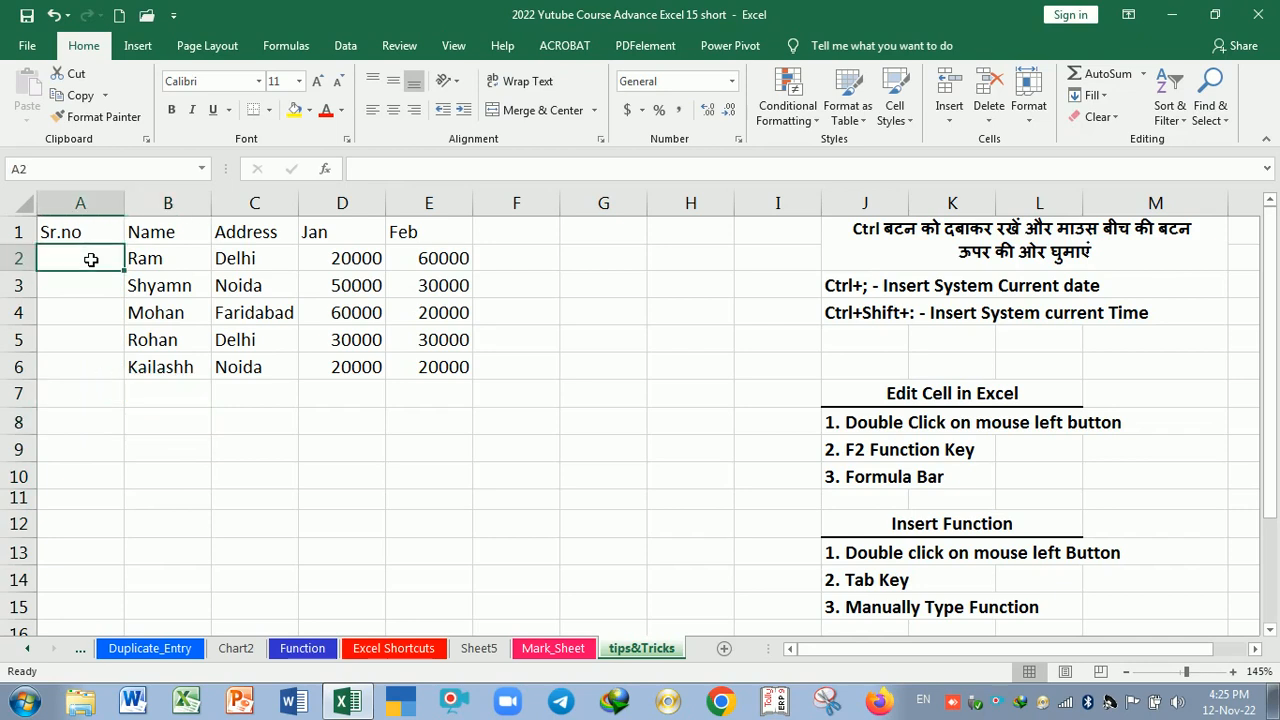
type("1")
left_click(94, 293)
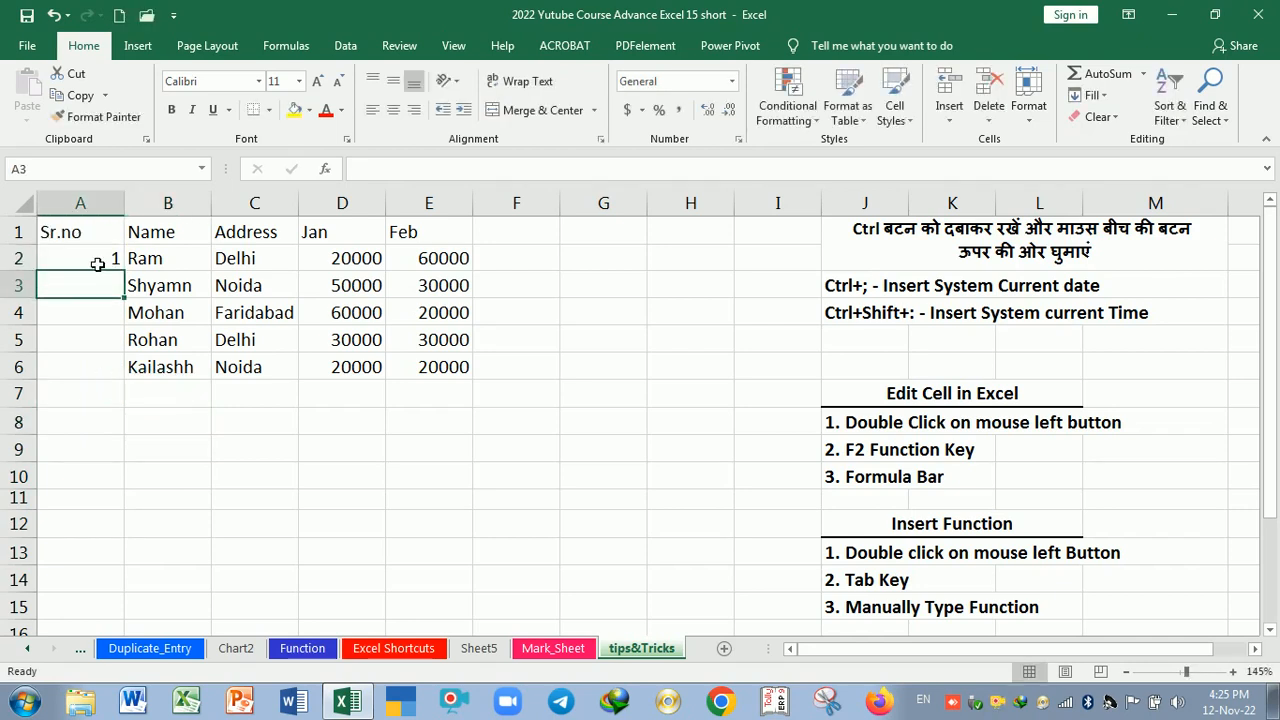
Step: Center the number in A2 and fill it down to A14 as an increasing series
left_click(98, 263)
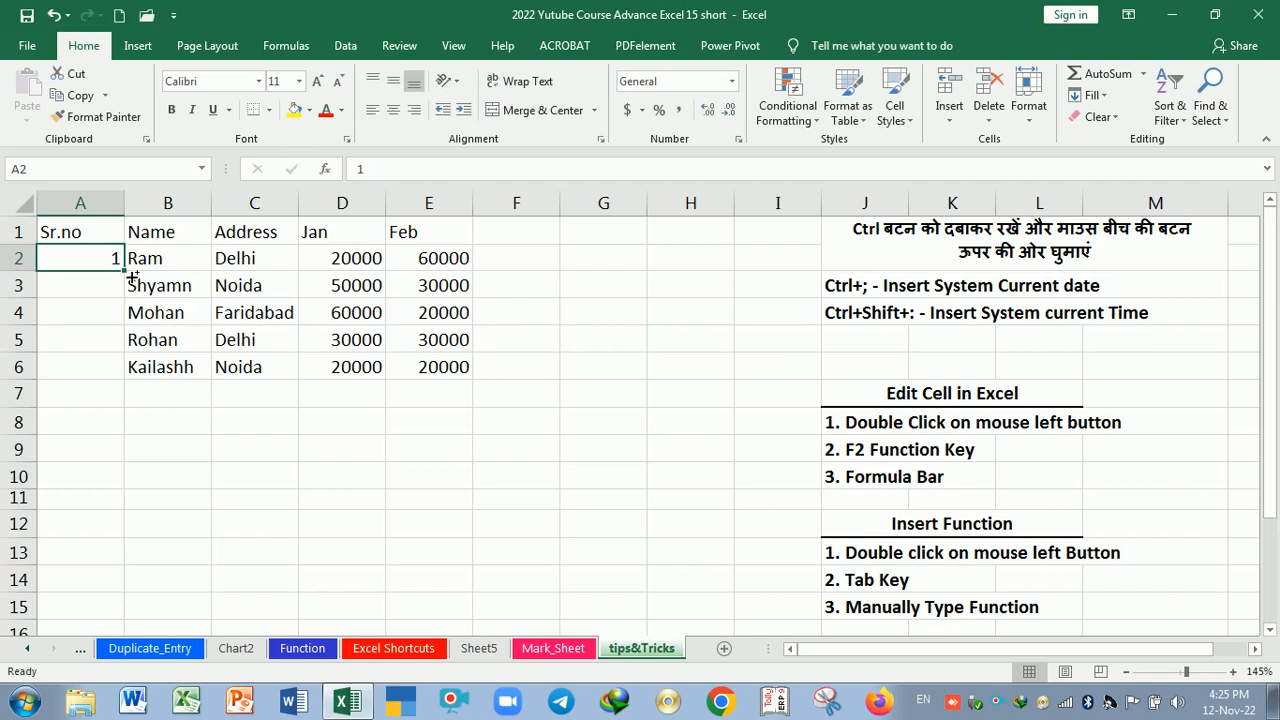
left_click_drag(132, 277, 132, 278)
left_click(396, 114)
left_click_drag(132, 279, 134, 603)
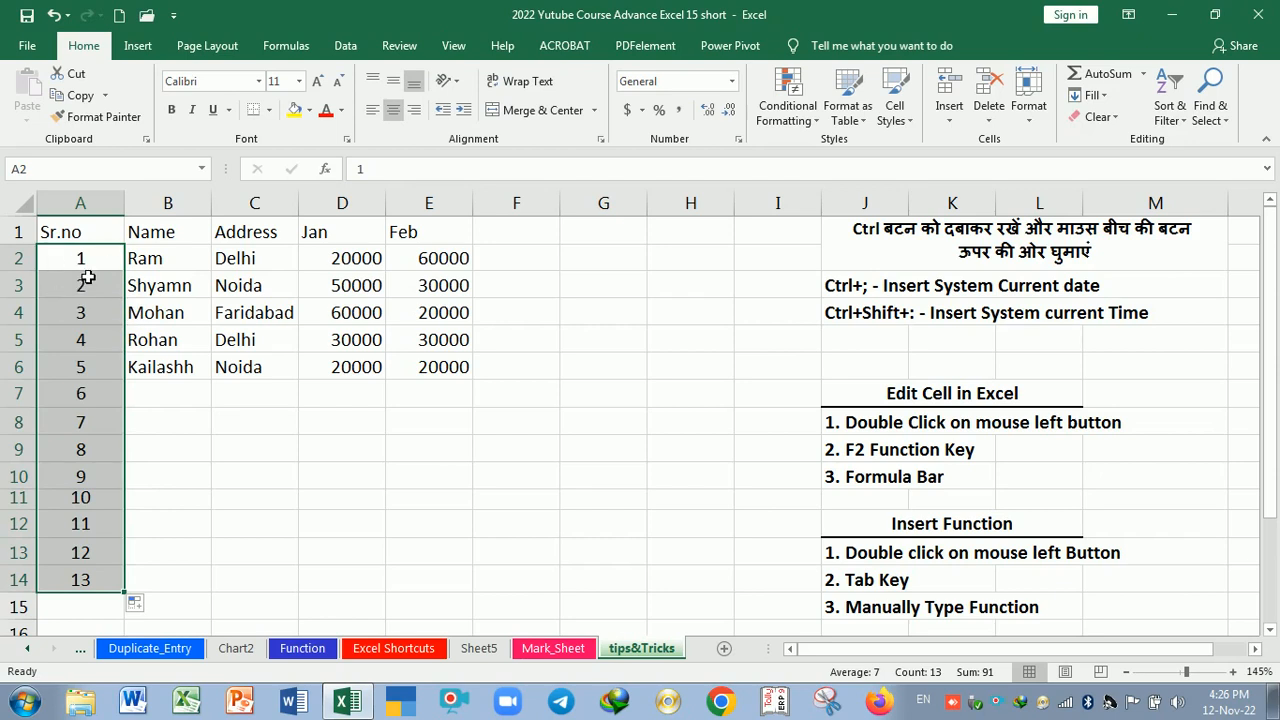
Step: Clear the centered serial numbers in A2:A14 and enter 1 in cell A2
key("Delete")
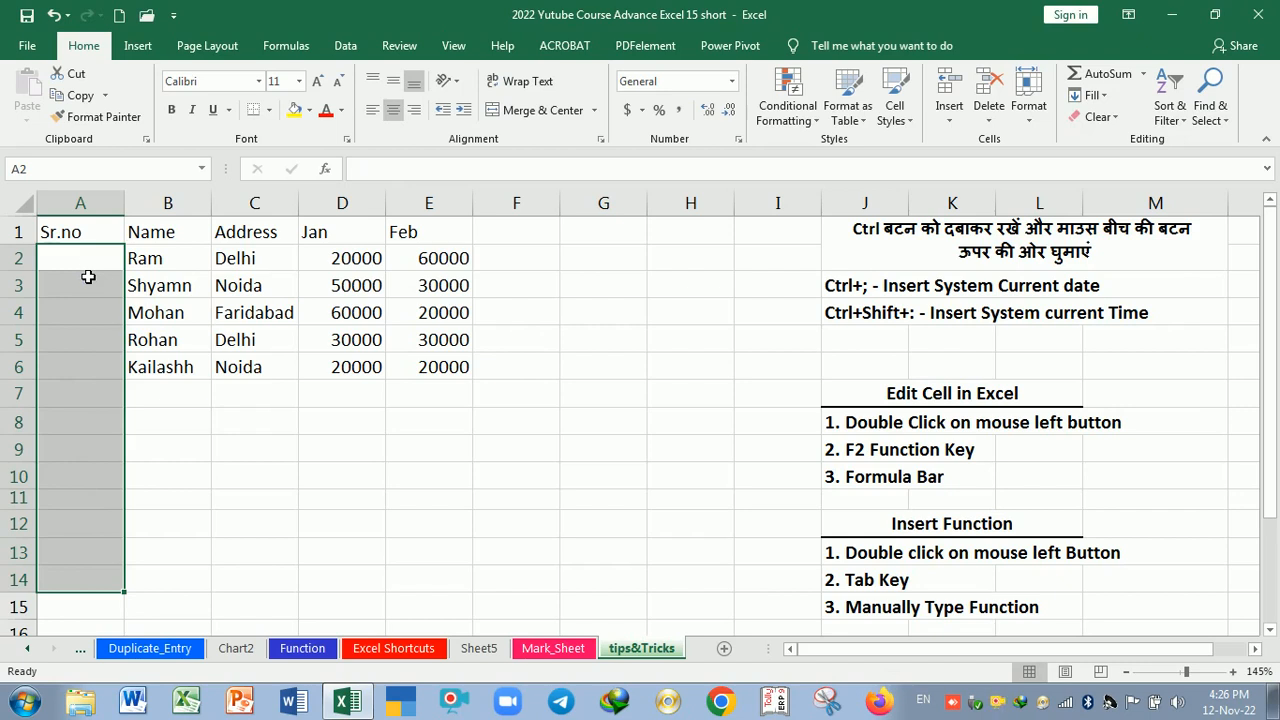
left_click(88, 262)
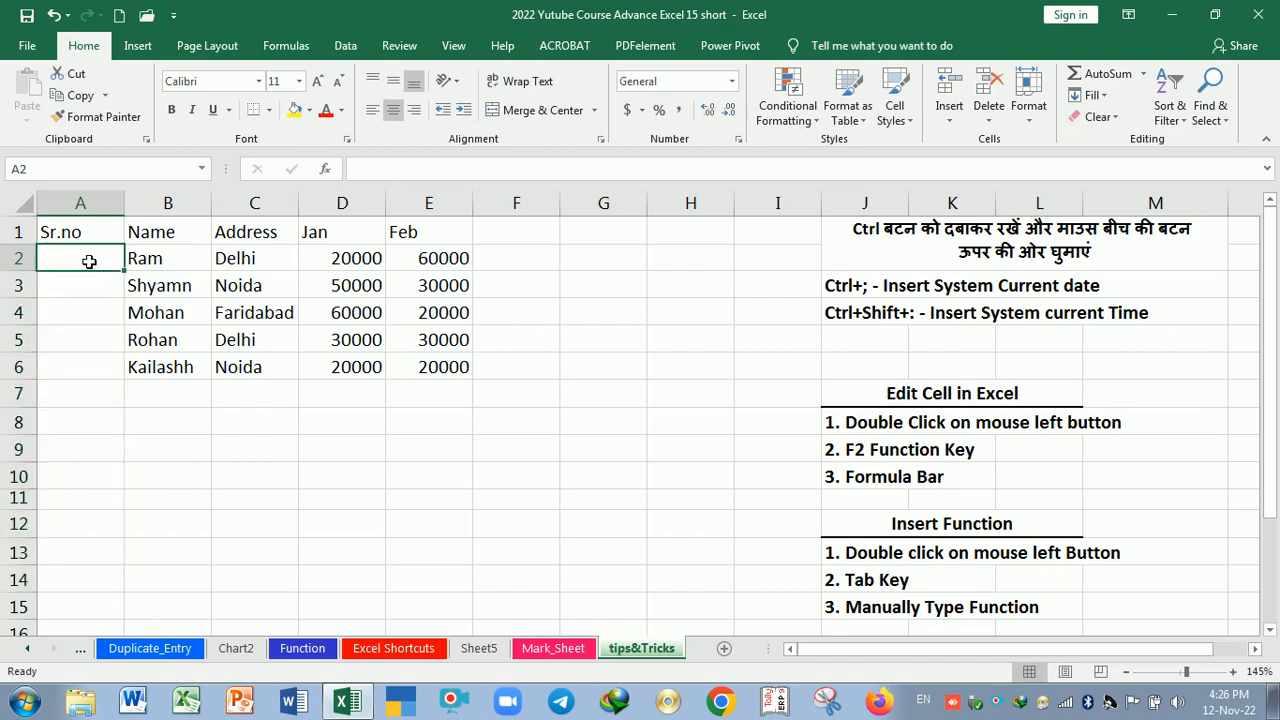
type("1")
key("Return")
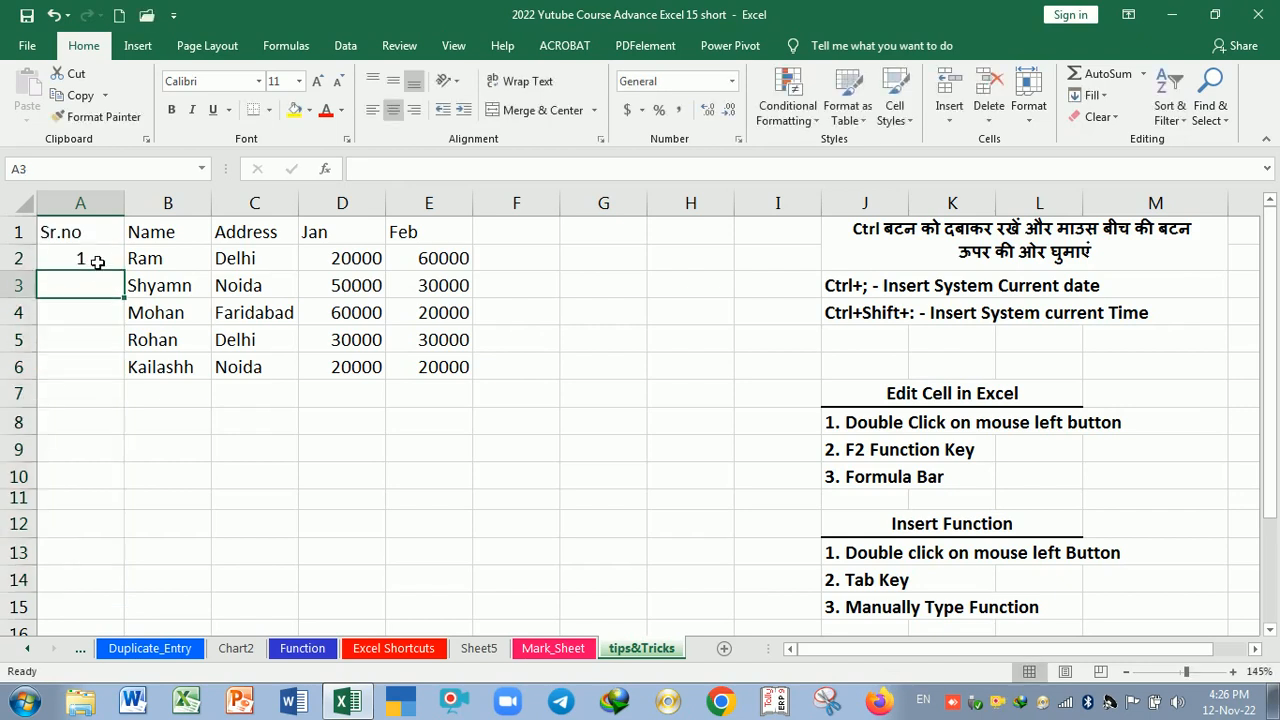
Step: Fill A2:A15 using the Series command in columns, with linear type and a step value of 1
left_click_drag(97, 262, 94, 604)
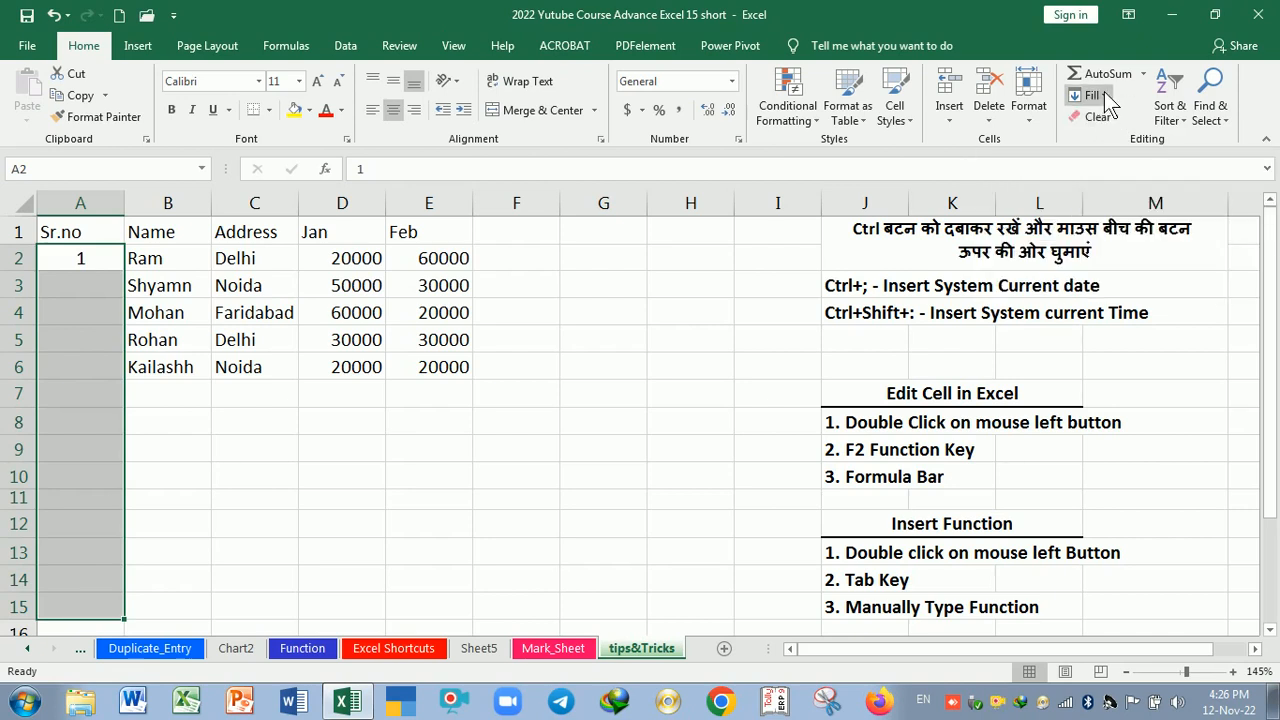
left_click(1115, 233)
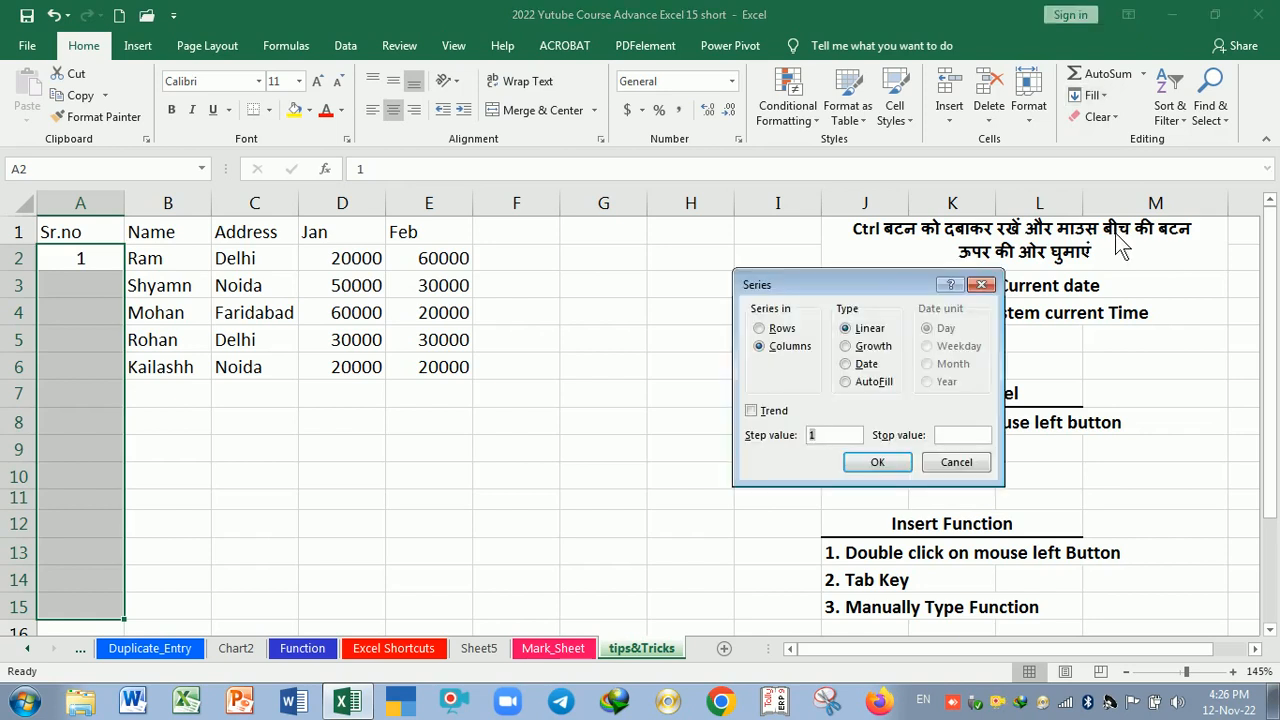
left_click_drag(877, 288, 885, 199)
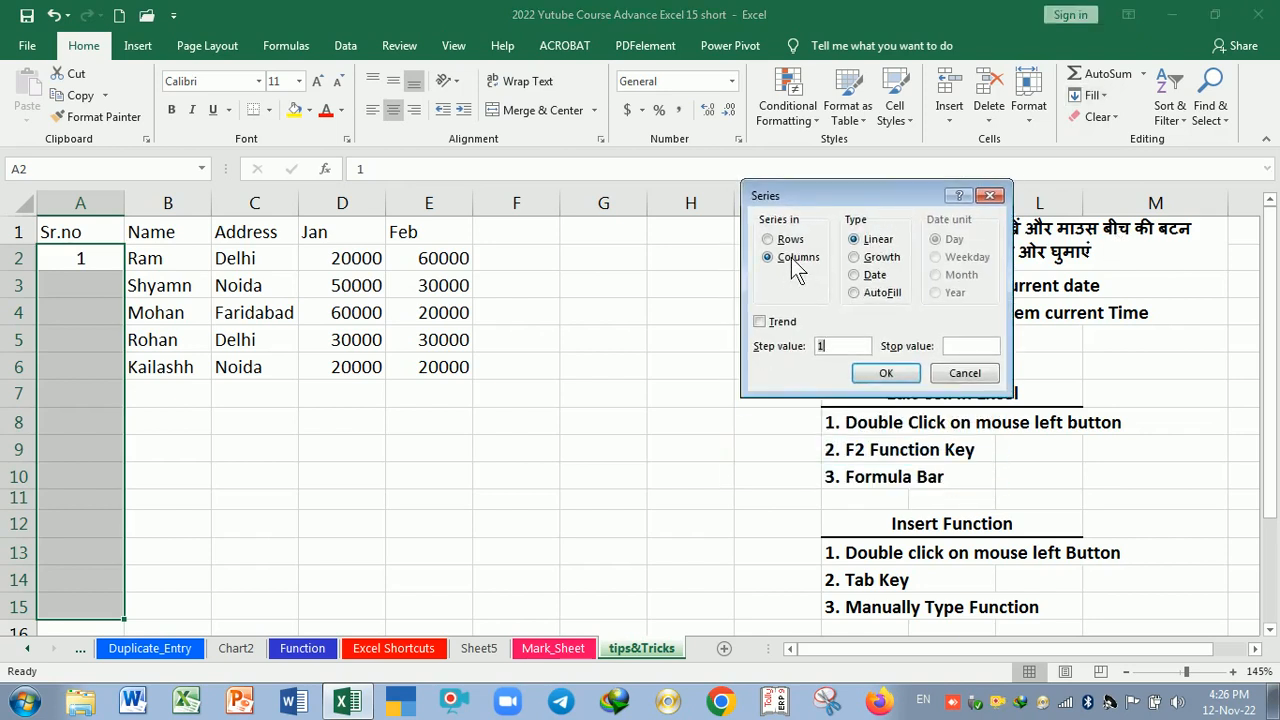
left_click(886, 374)
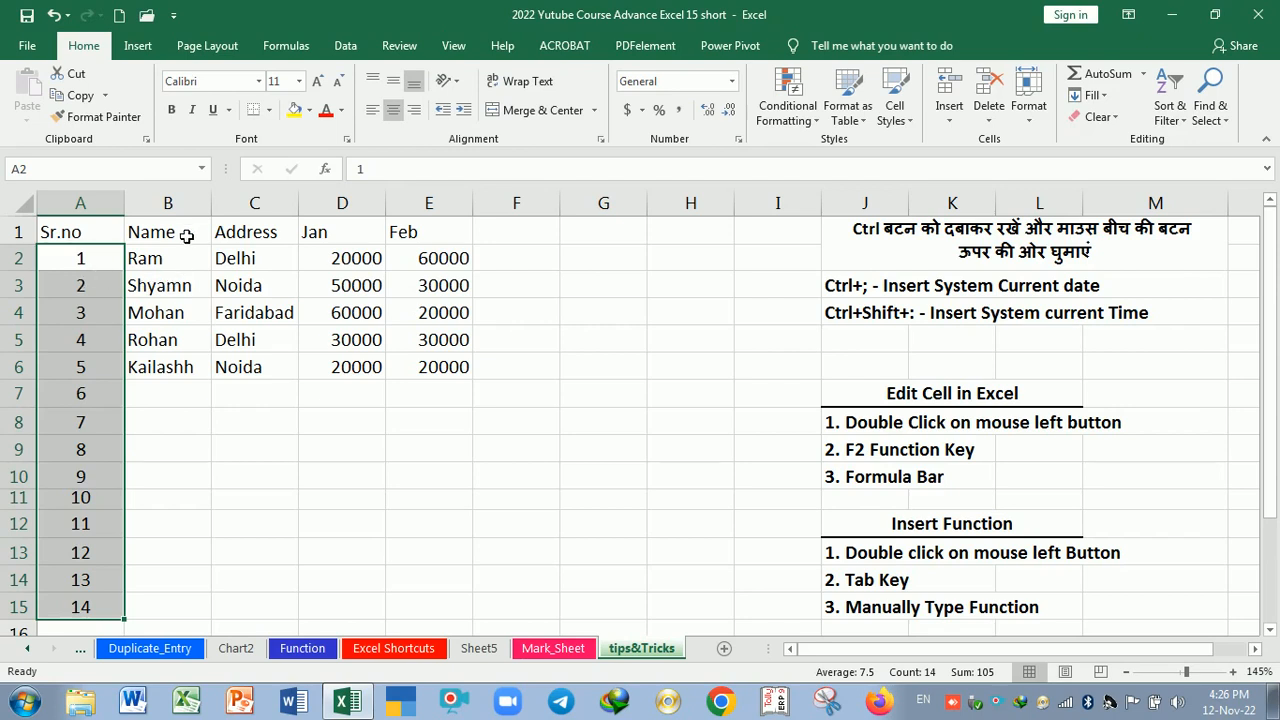
Step: Make the text in B1:E6 bold and change its font color to blue
left_click_drag(186, 236, 449, 371)
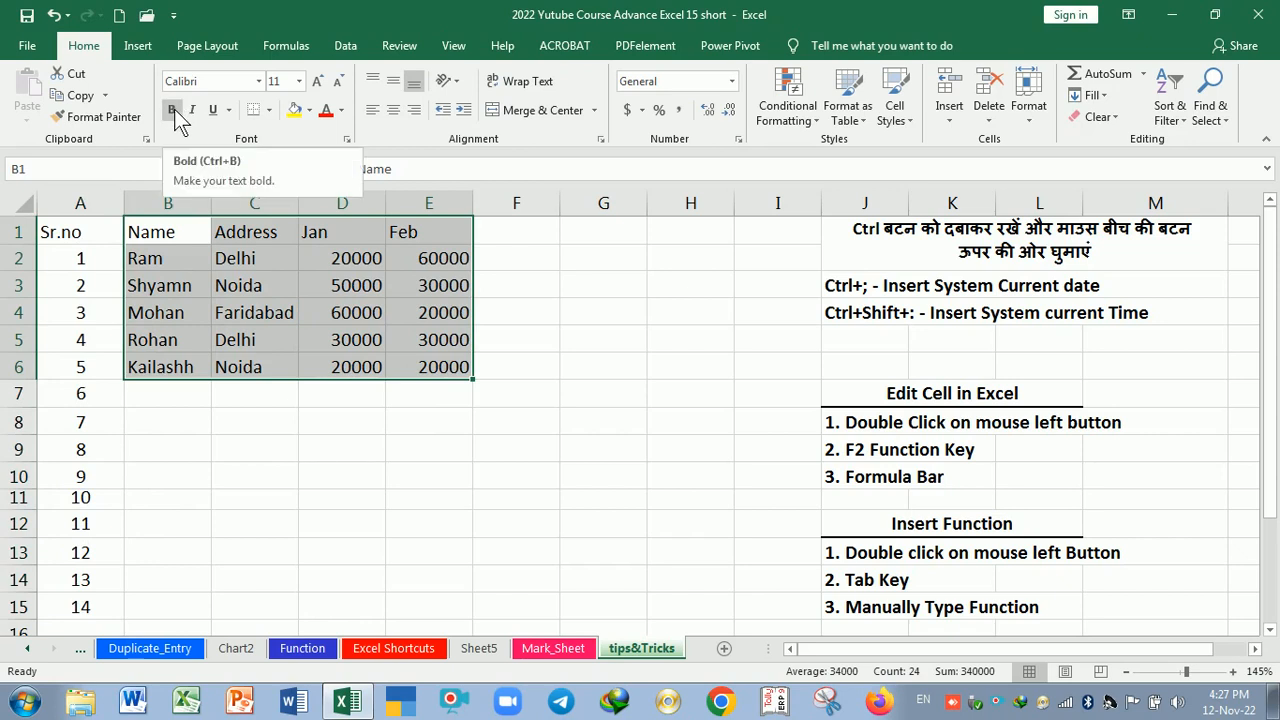
left_click_drag(254, 426, 254, 398)
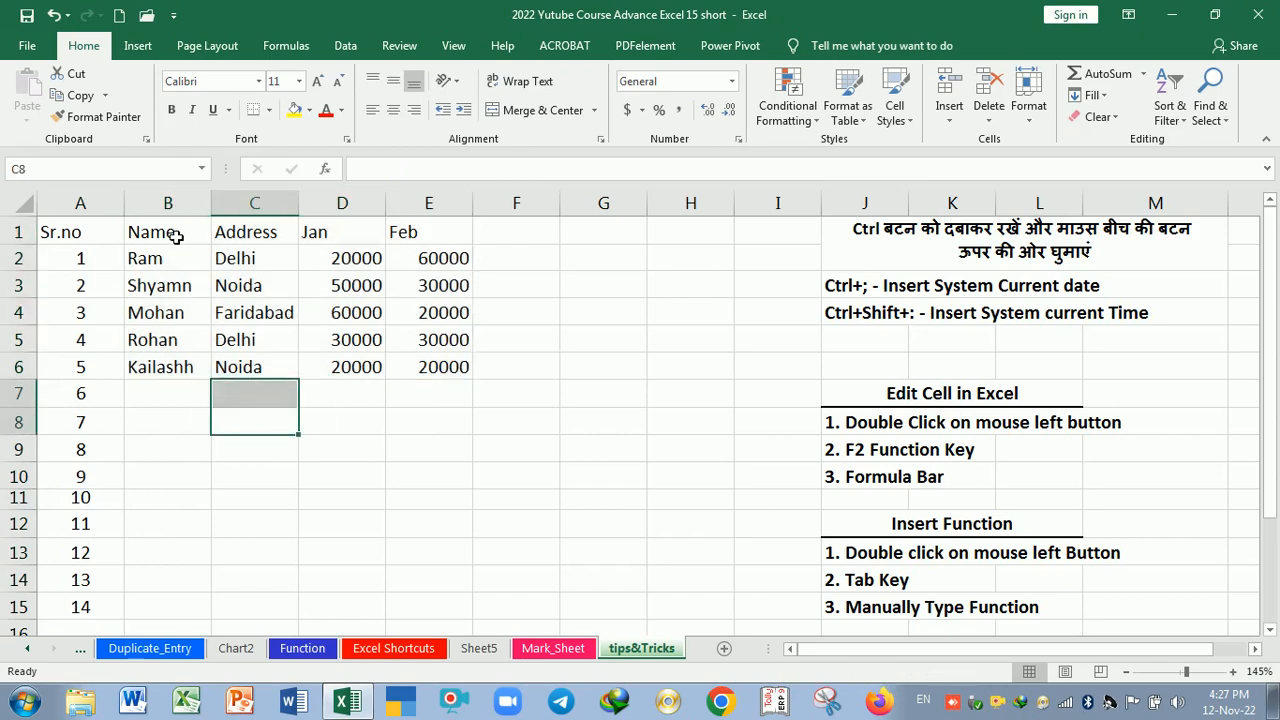
left_click_drag(177, 236, 409, 363)
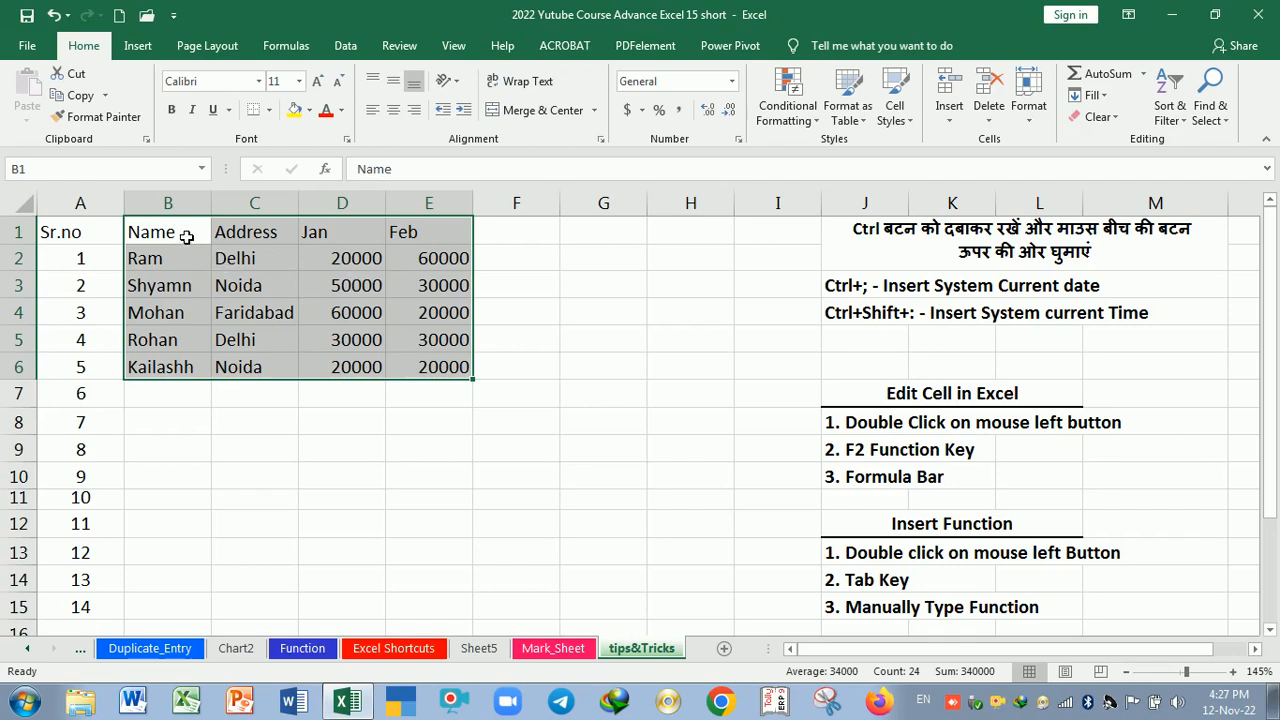
left_click_drag(183, 237, 433, 360)
left_click(173, 111)
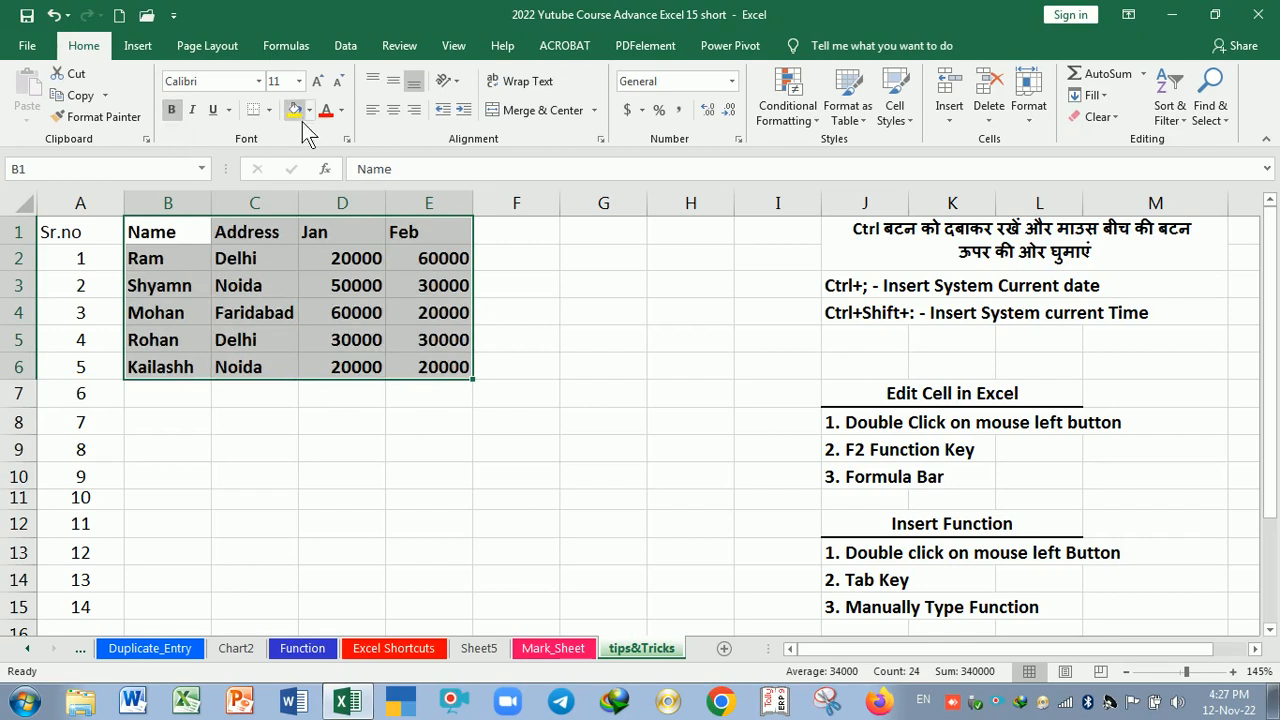
left_click(342, 112)
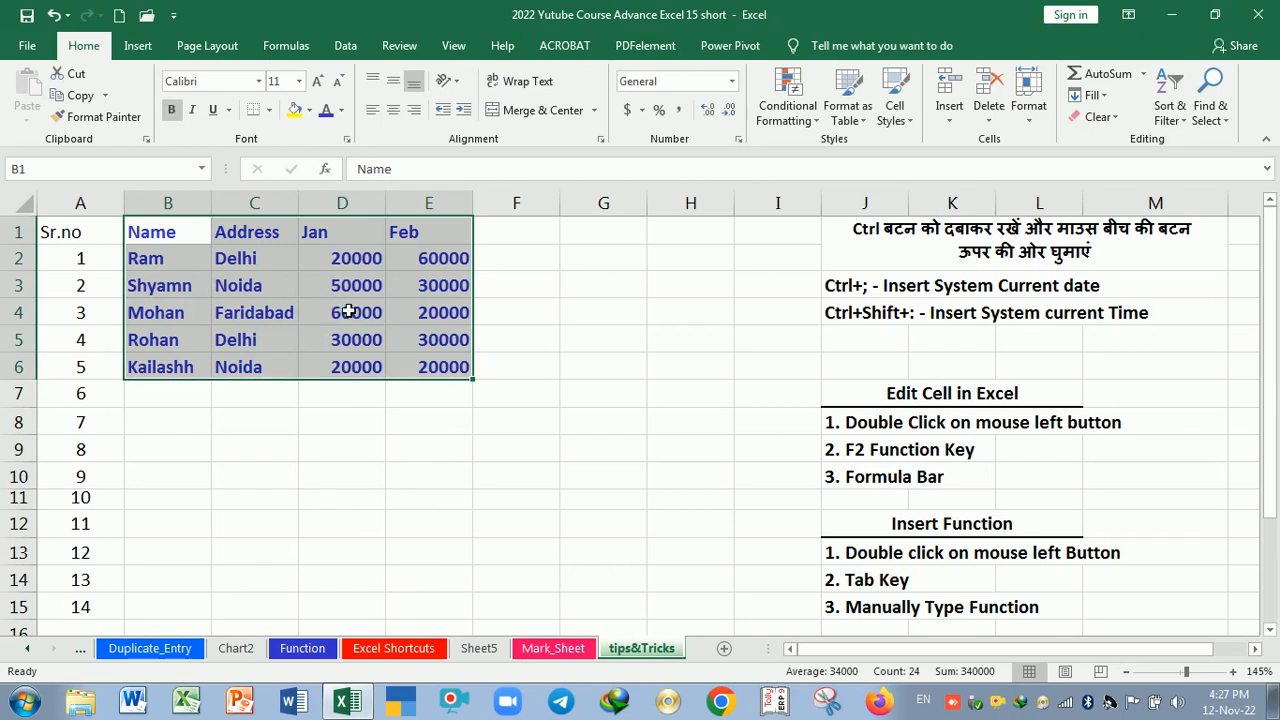
Step: Move the Feb data from E1:E6 to G1:G6 and undo the move
left_click(350, 444)
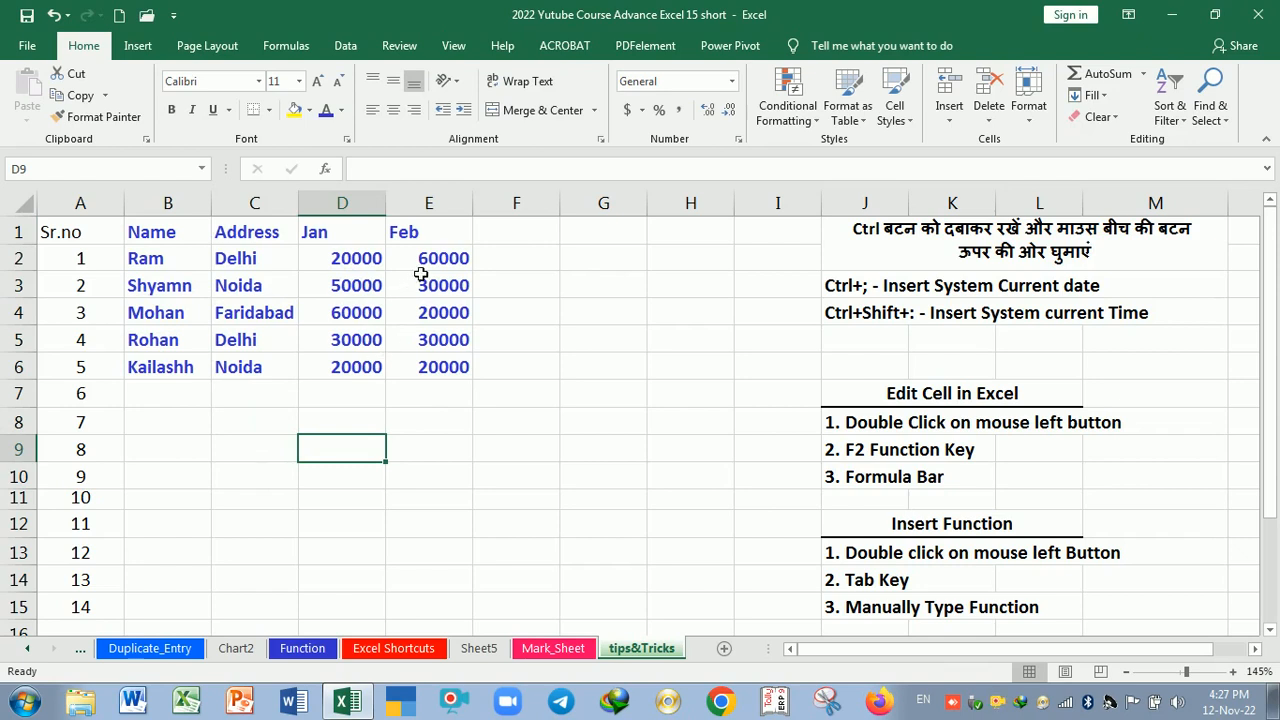
left_click_drag(436, 236, 448, 368)
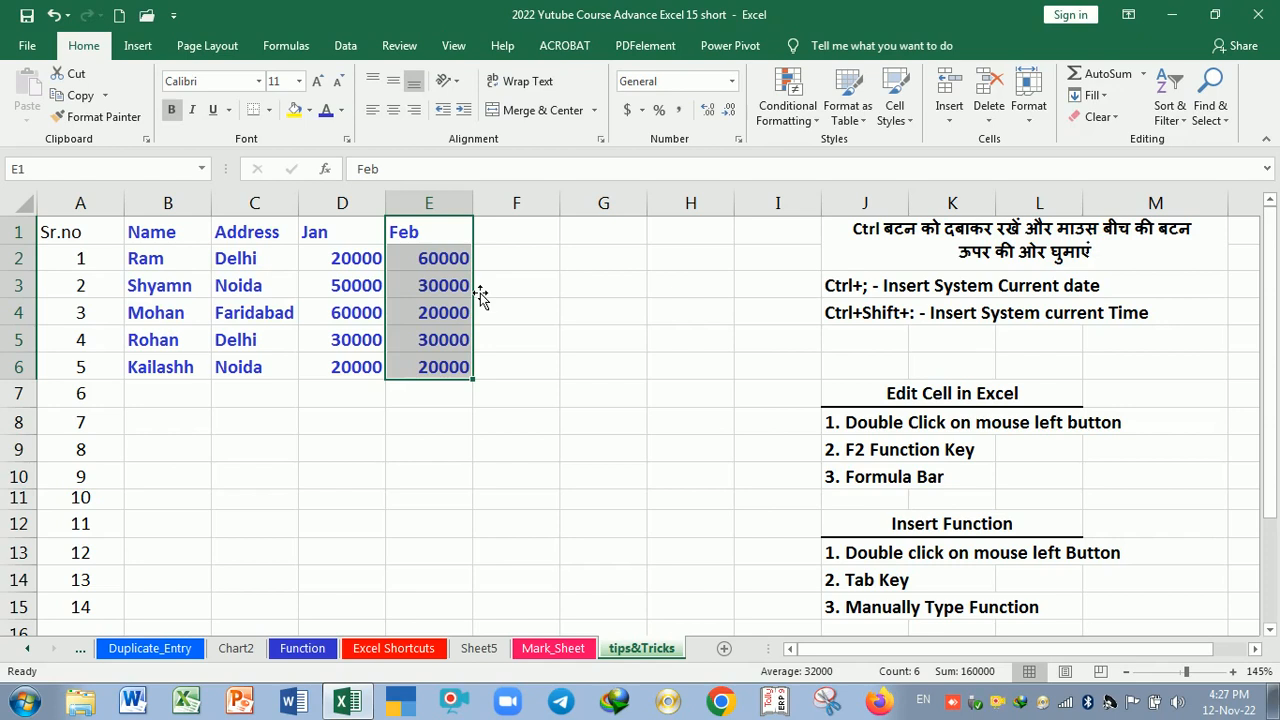
left_click_drag(477, 292, 600, 300)
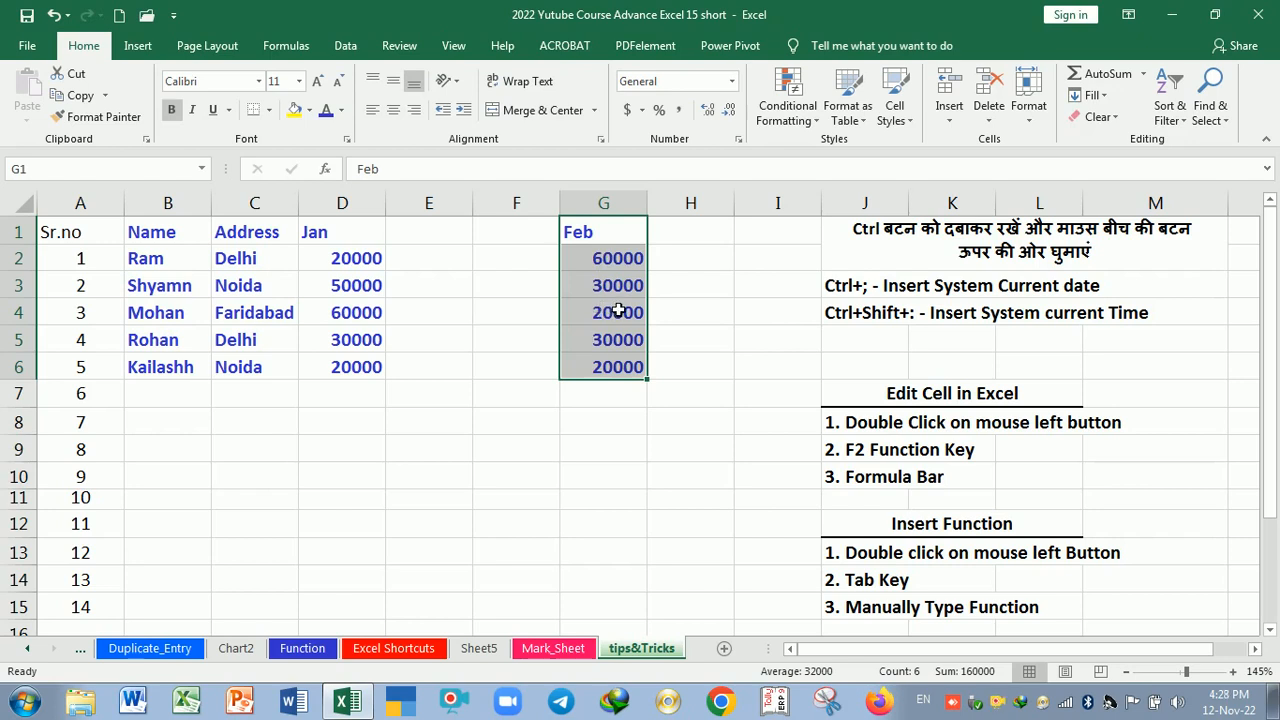
key("ctrl+z")
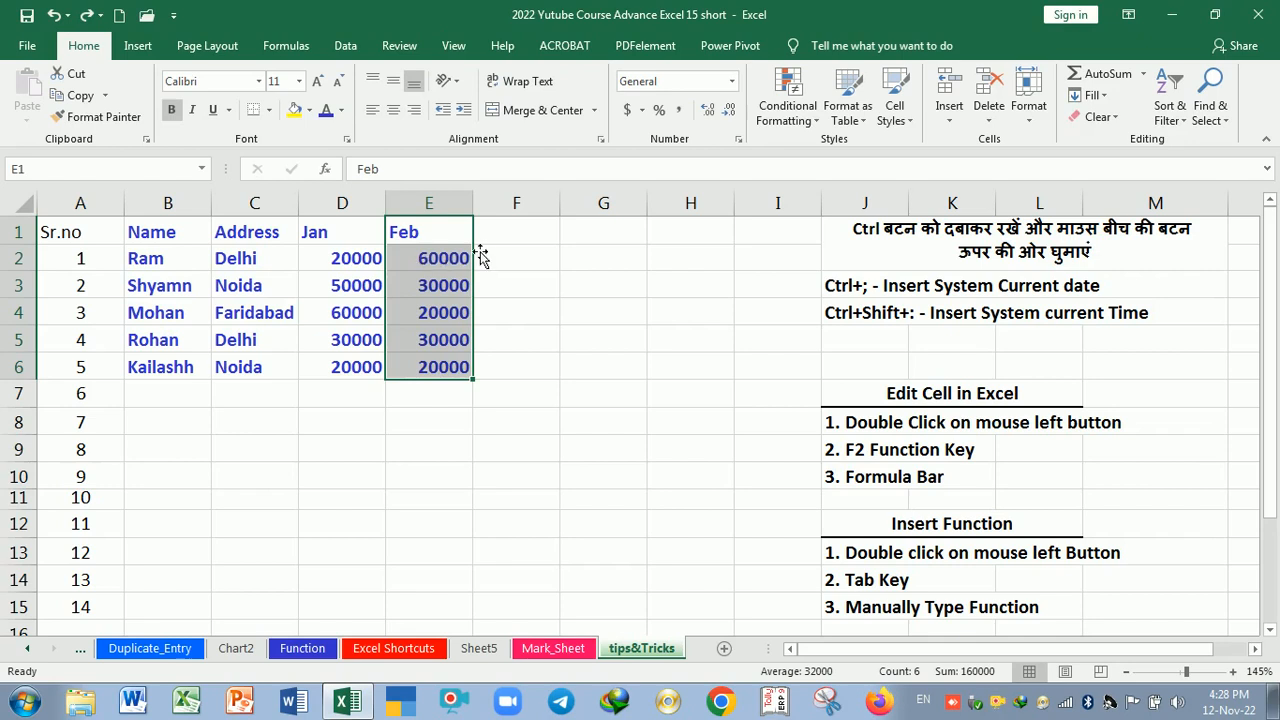
Step: Move the Feb data from E1:E6 down to E8:E13, leaving the original column cells empty
left_click_drag(480, 256, 440, 434)
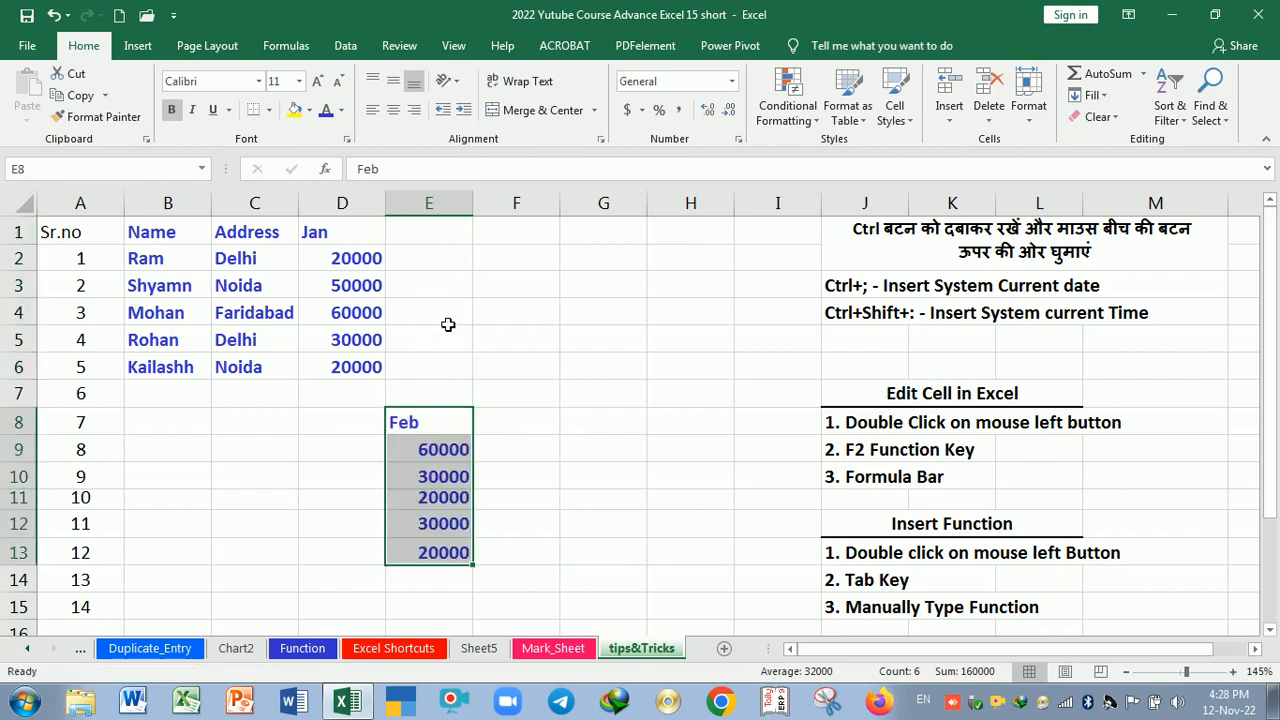
left_click(446, 262)
left_click_drag(446, 262, 457, 386)
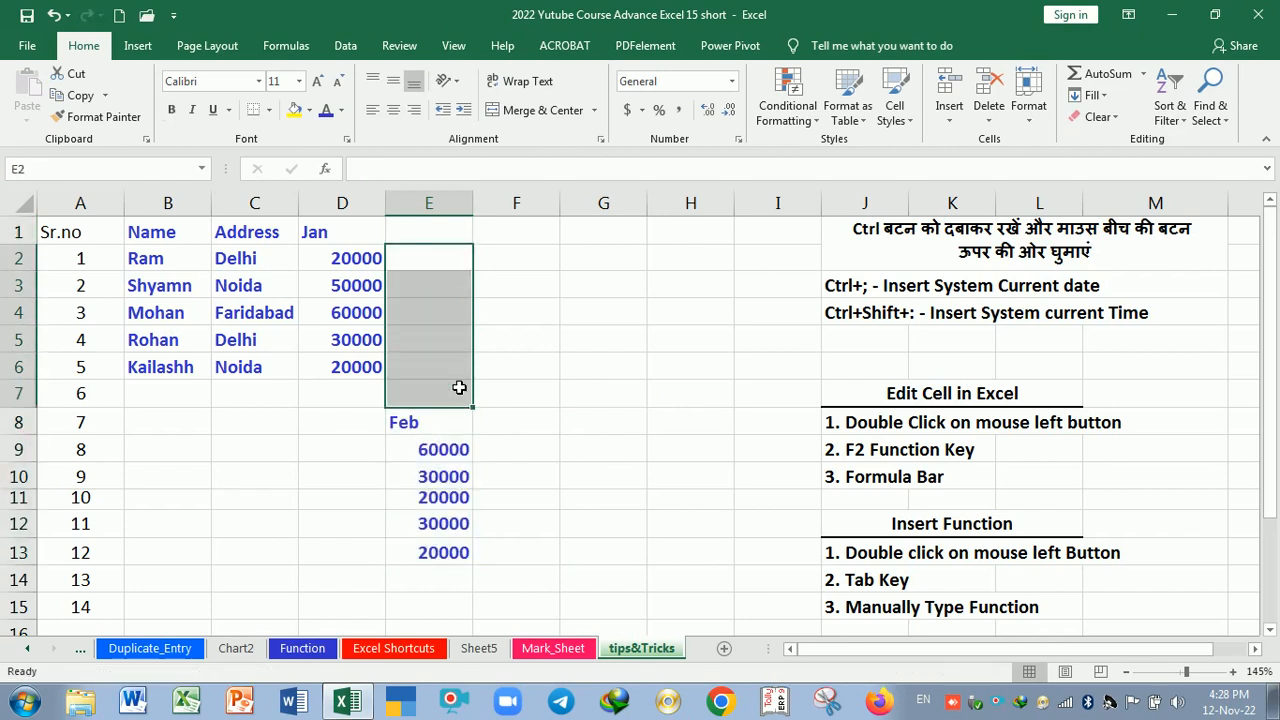
left_click(464, 450)
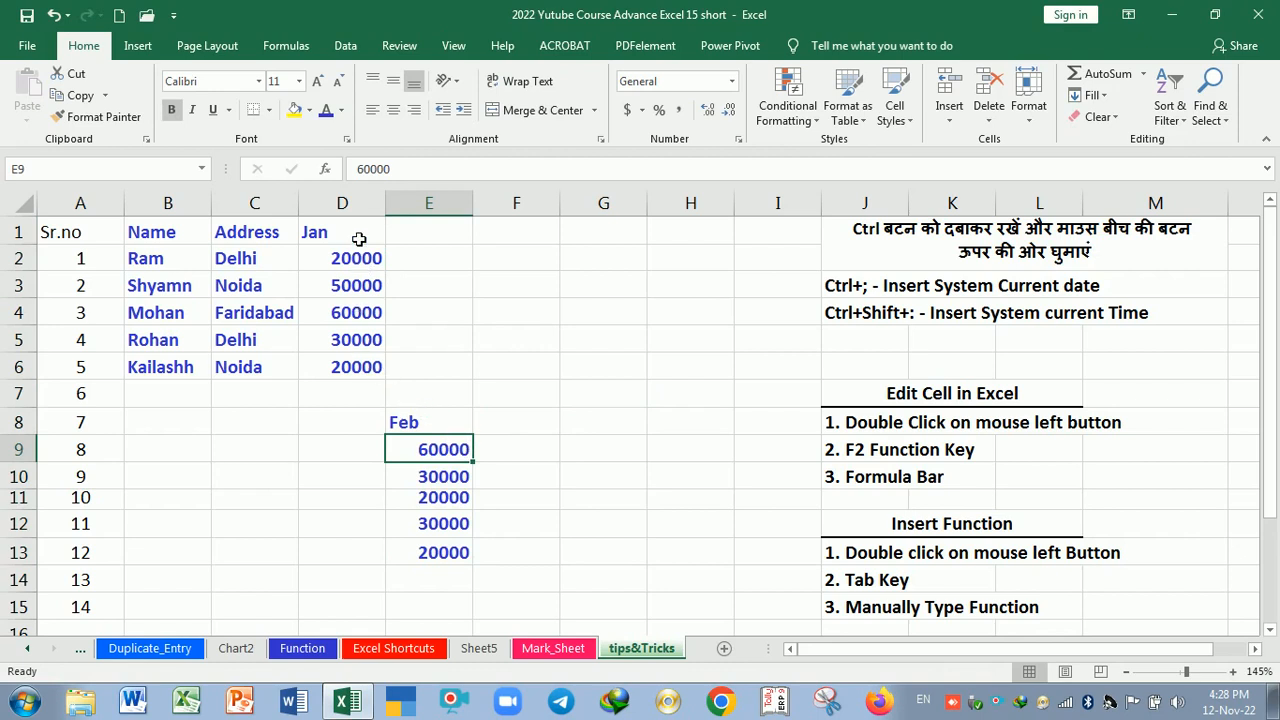
left_click_drag(358, 238, 376, 366)
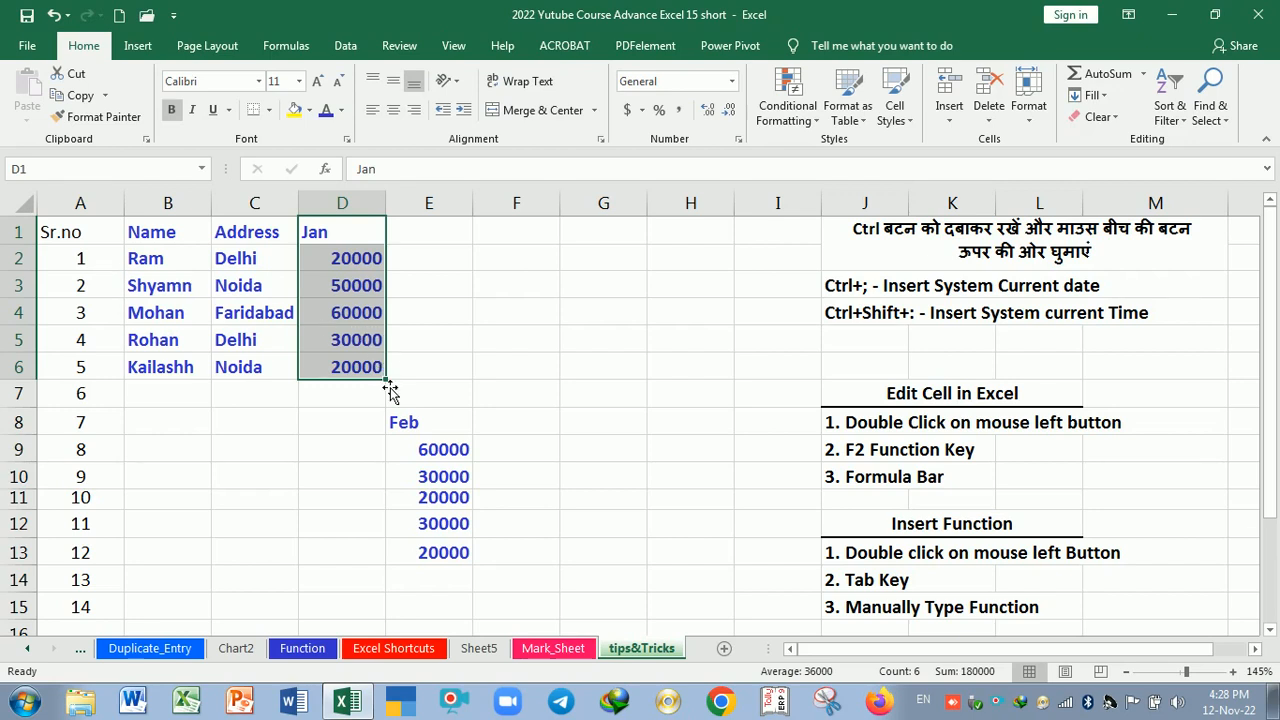
Step: Enter the header City in E1 and the value Delhi in E2
left_click(428, 240)
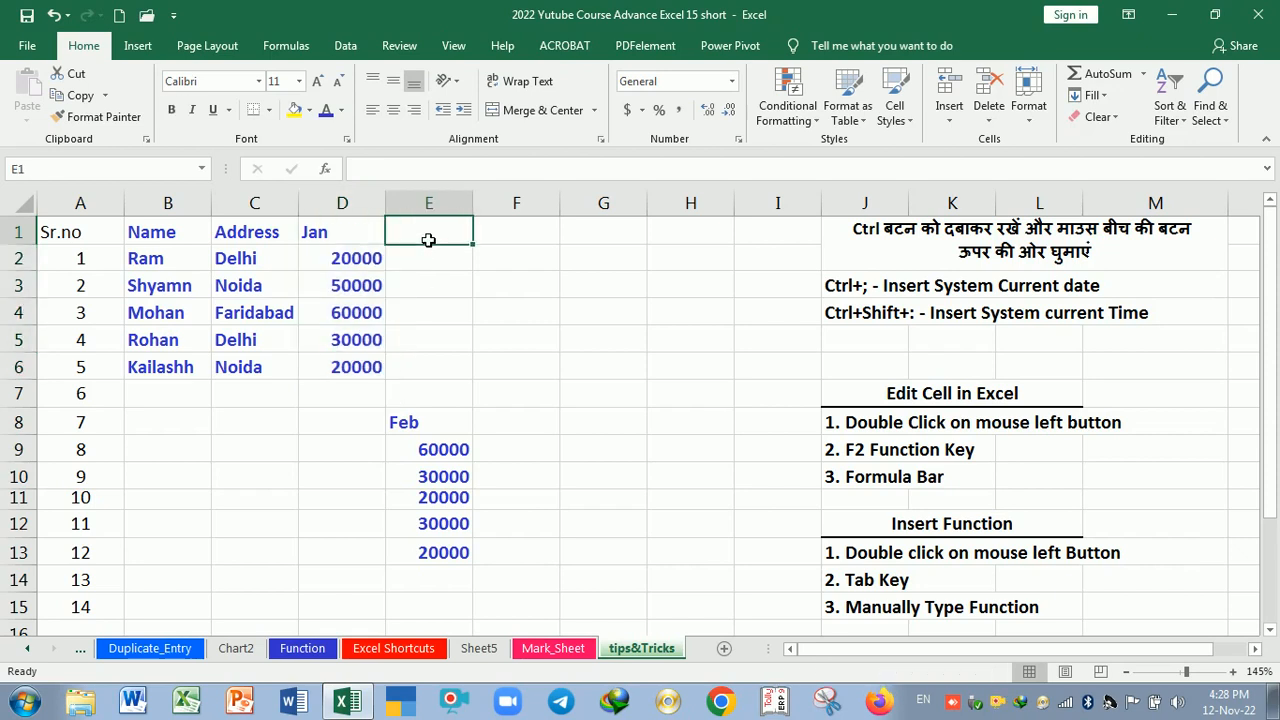
type("Cit")
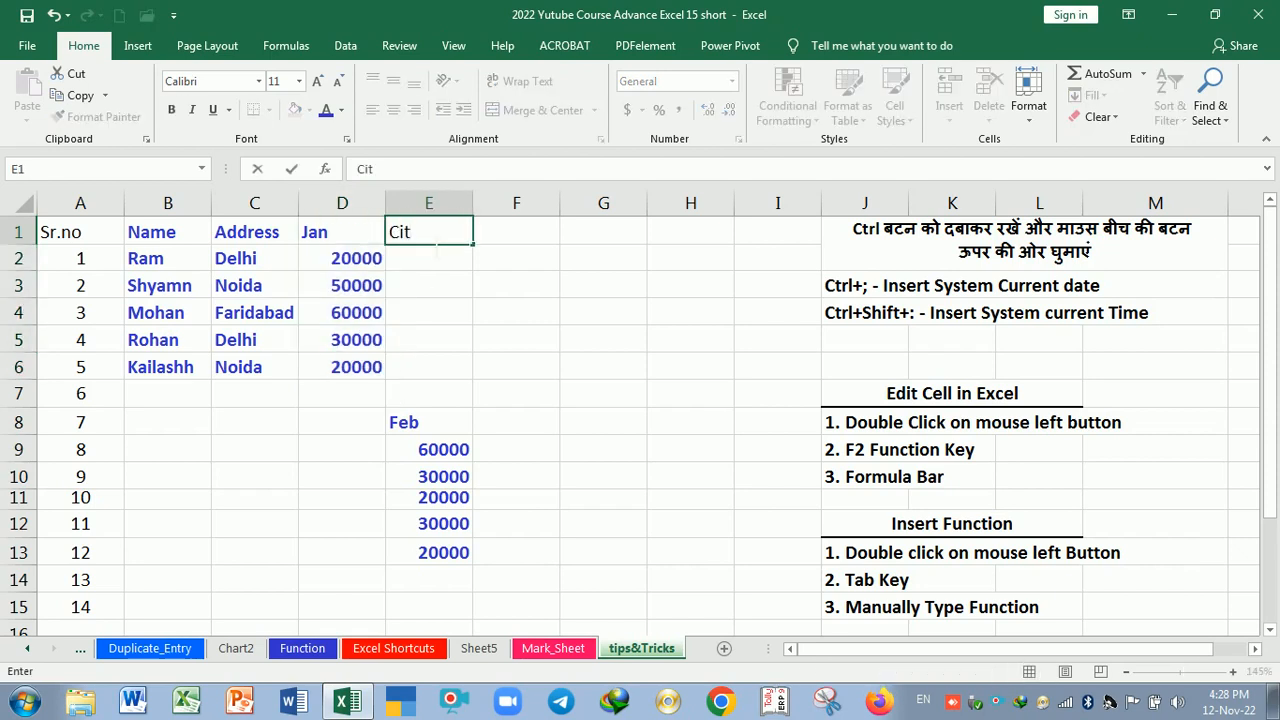
type("y")
key("Return")
type("Delhi")
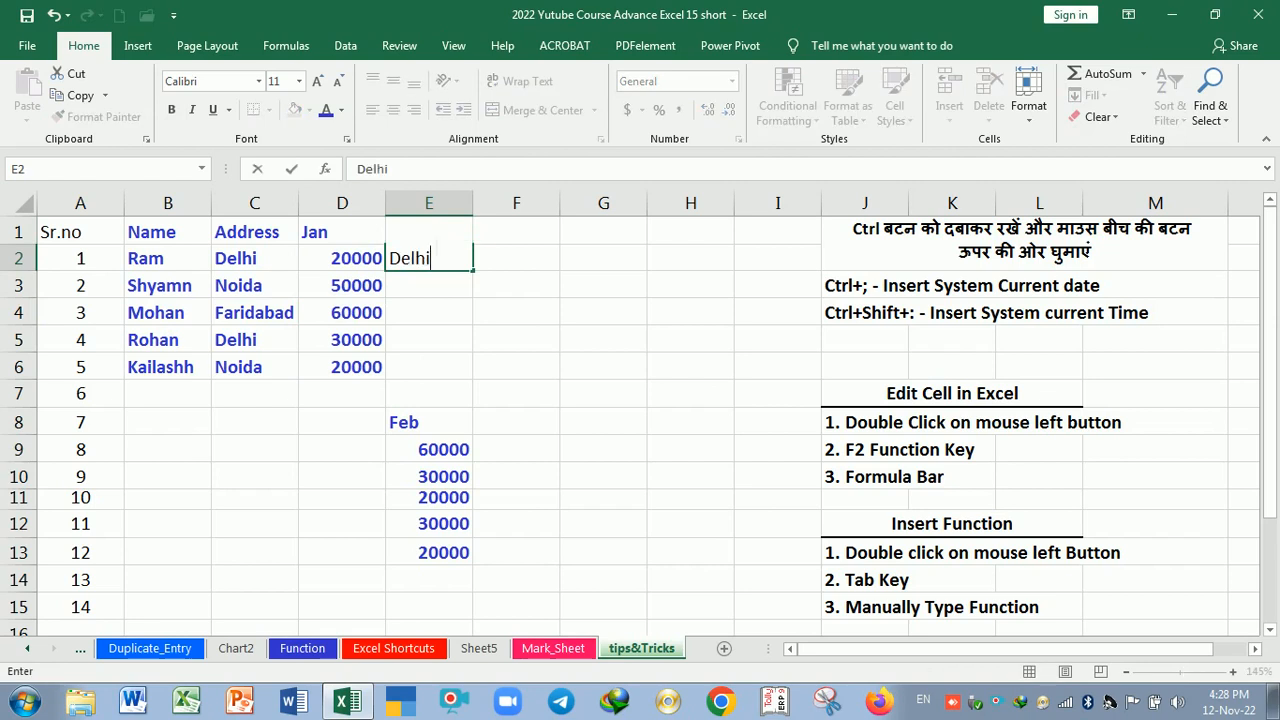
key("Return")
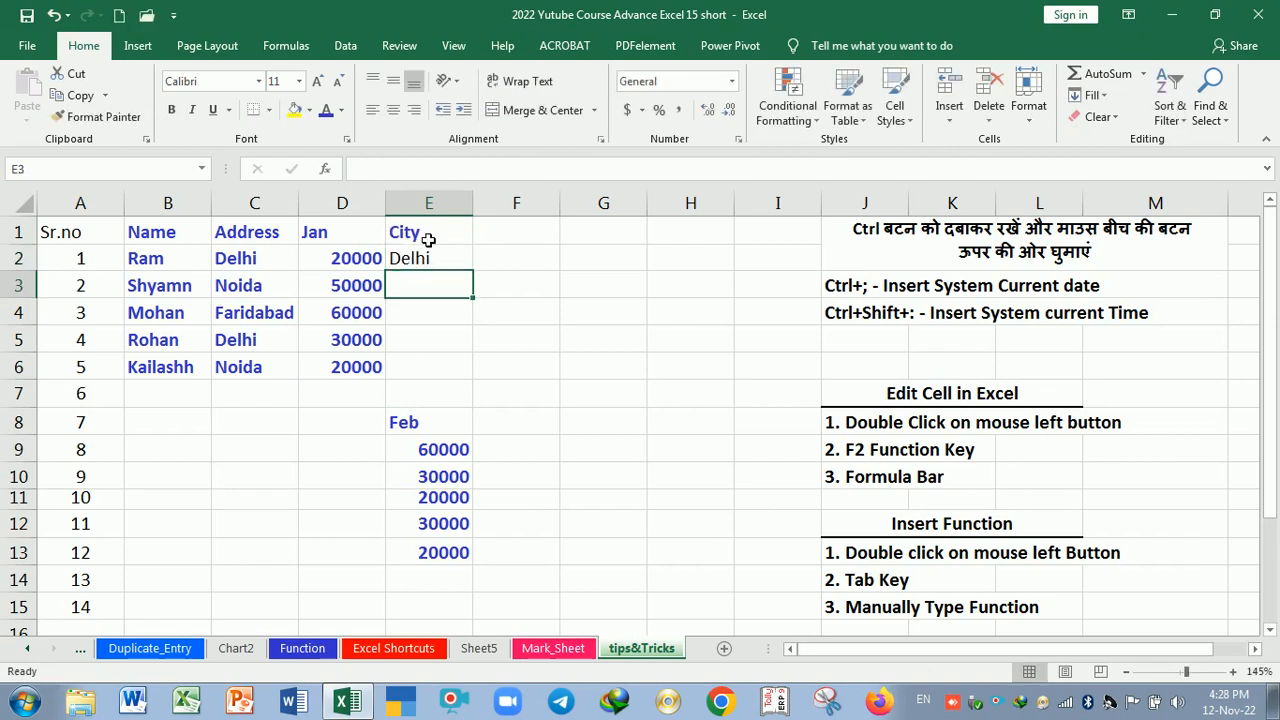
Step: Fill Delhi from E2 down to E6
left_click(454, 263)
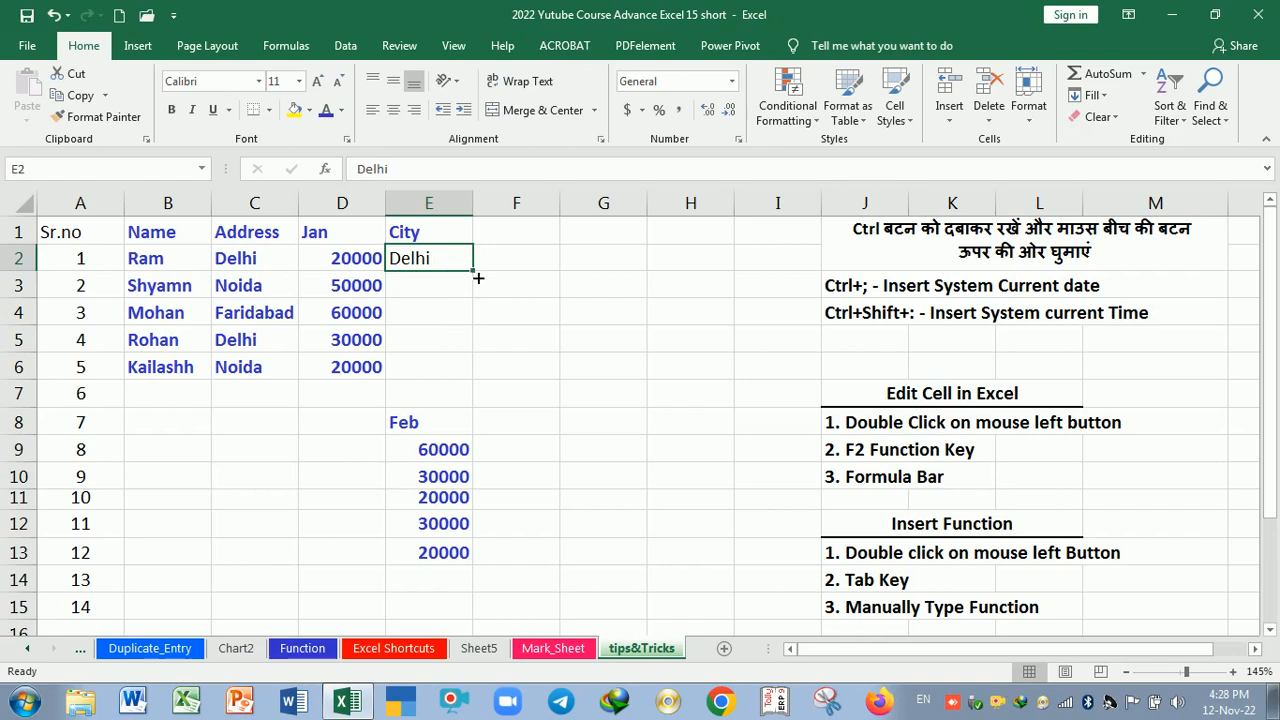
left_click_drag(478, 278, 469, 383)
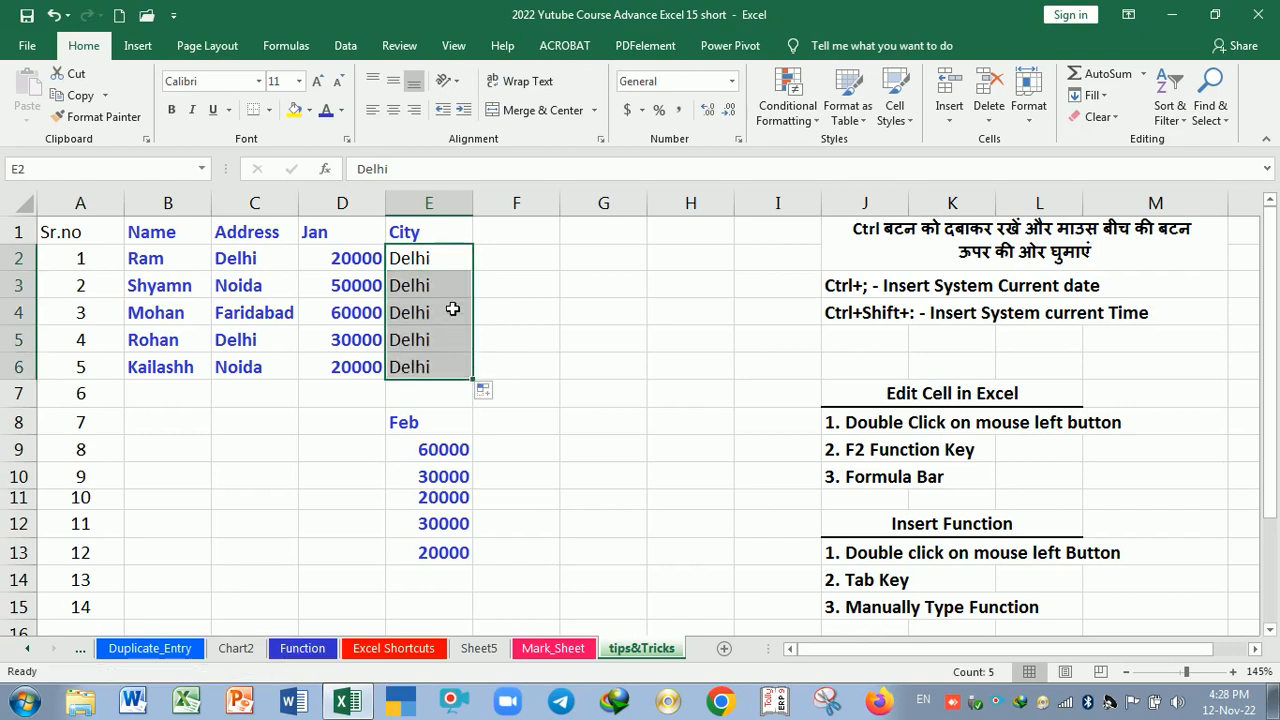
left_click(440, 266)
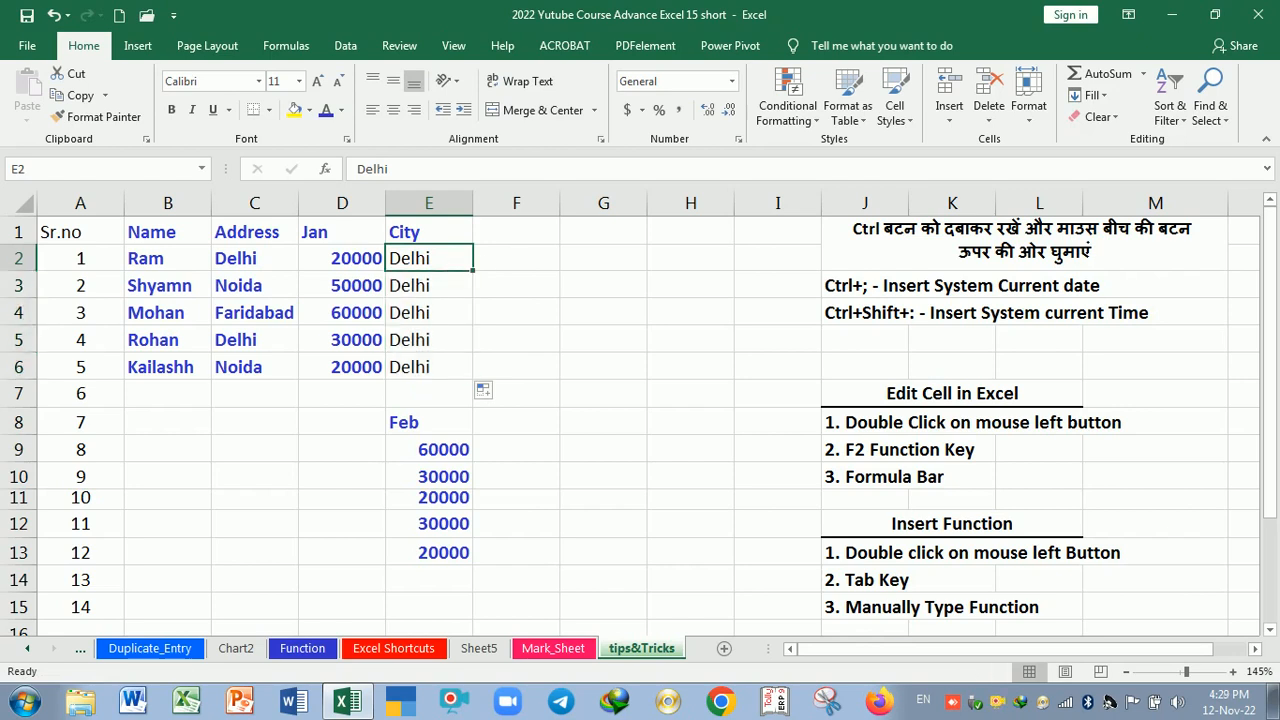
left_click_drag(483, 276, 477, 382)
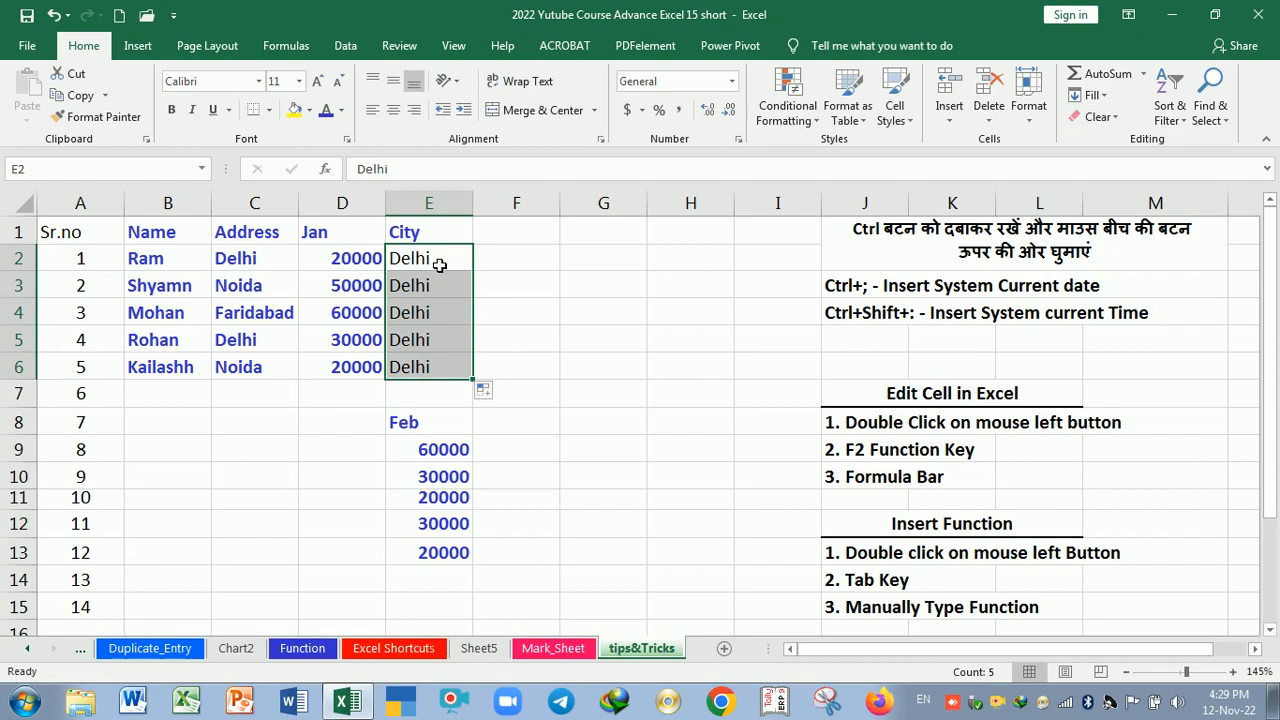
Step: Clear the City header and its values from E1:E6
left_click(521, 338)
left_click_drag(434, 244, 446, 363)
key("Delete")
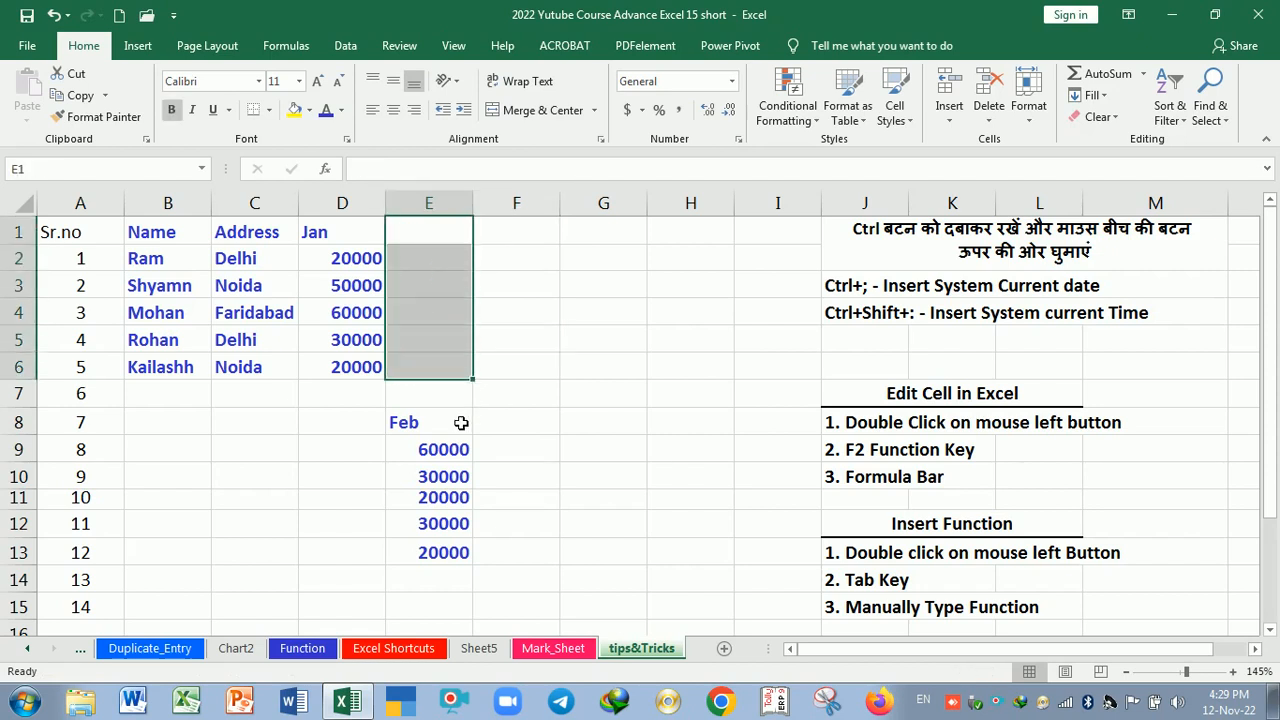
Step: Move the Feb data from E8:E13 back up to E1:E6
left_click_drag(457, 421, 515, 555)
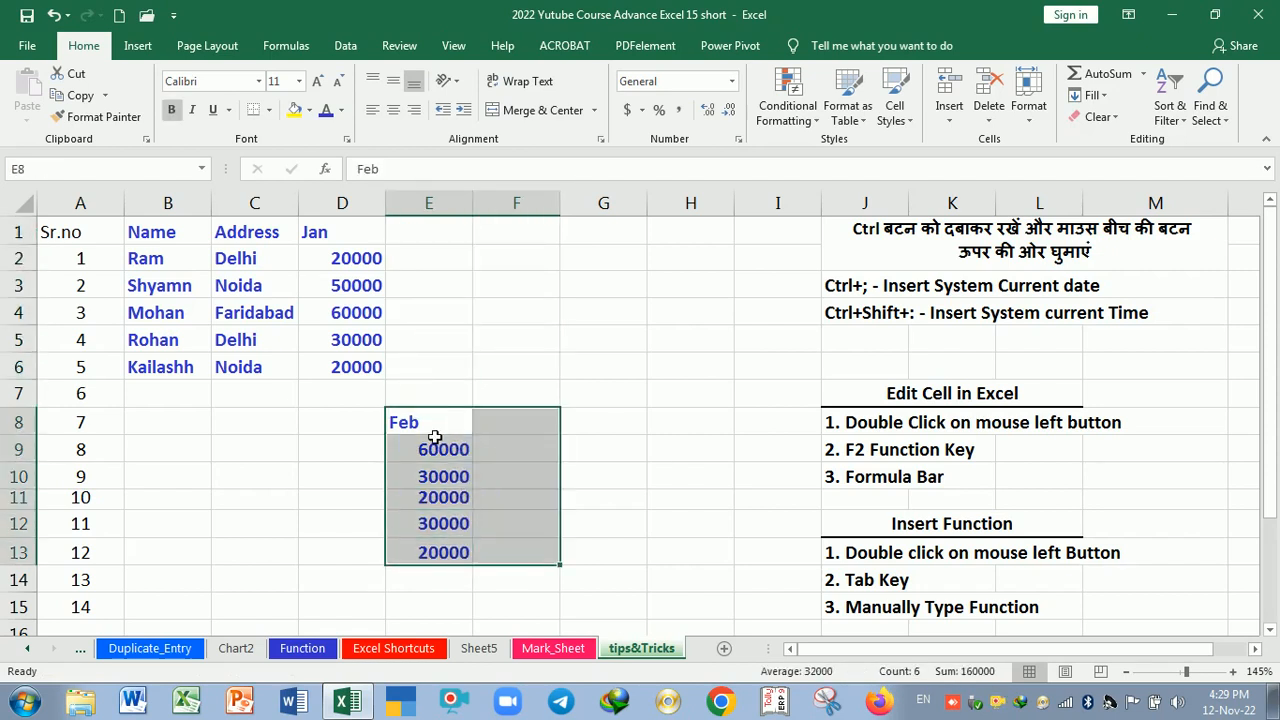
left_click_drag(445, 425, 443, 524)
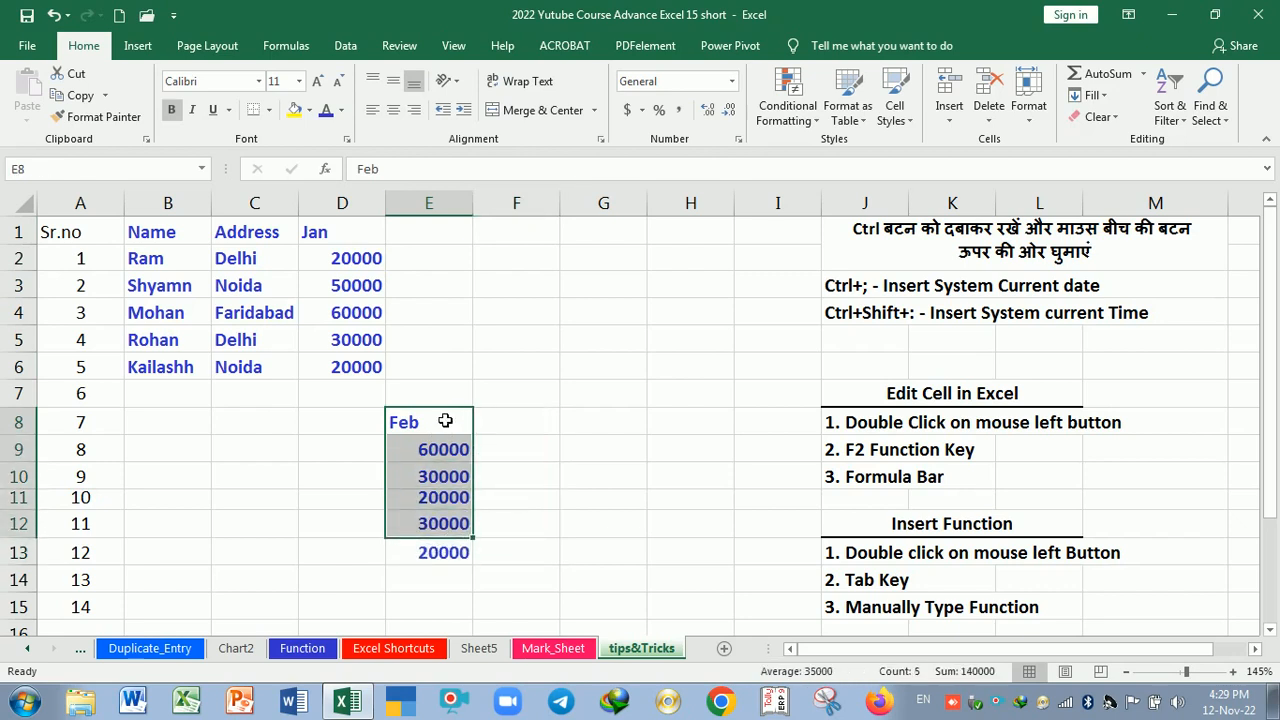
left_click_drag(446, 422, 452, 526)
left_click_drag(451, 430, 440, 555)
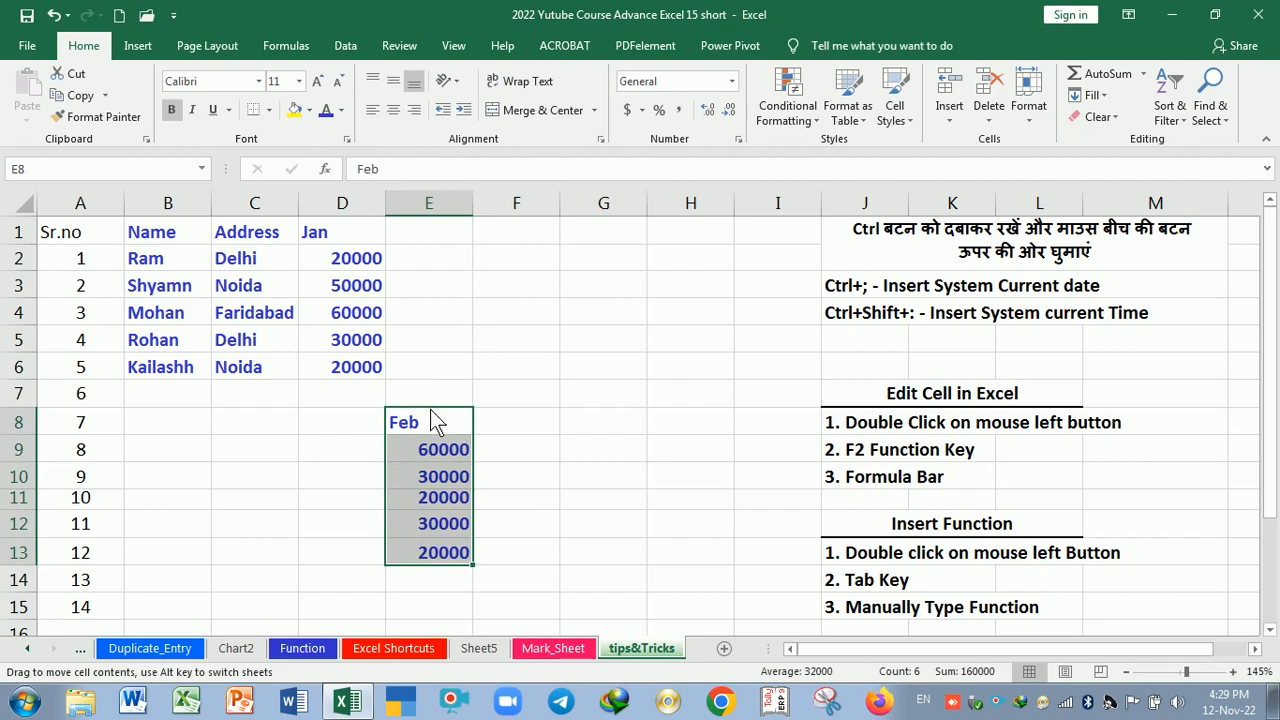
left_click_drag(432, 408, 432, 229)
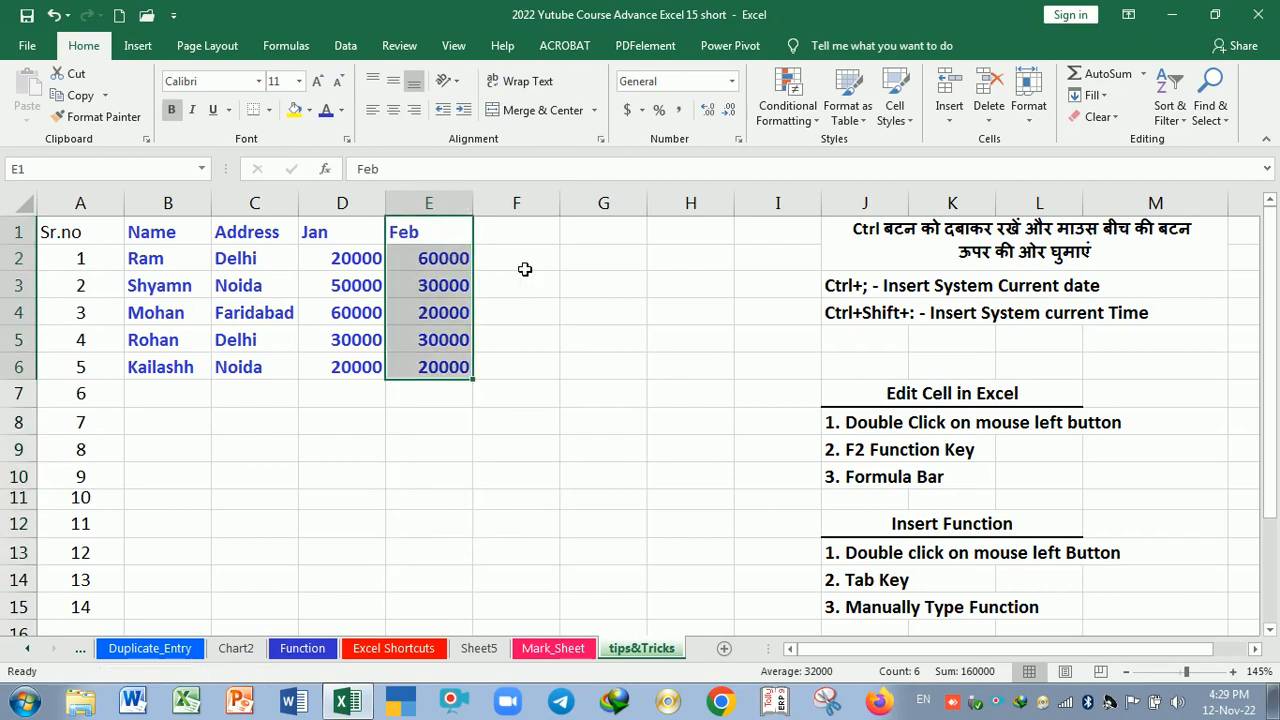
Step: Add the header "total" in cell F1 beside the Feb column
left_click(529, 266)
left_click(531, 232)
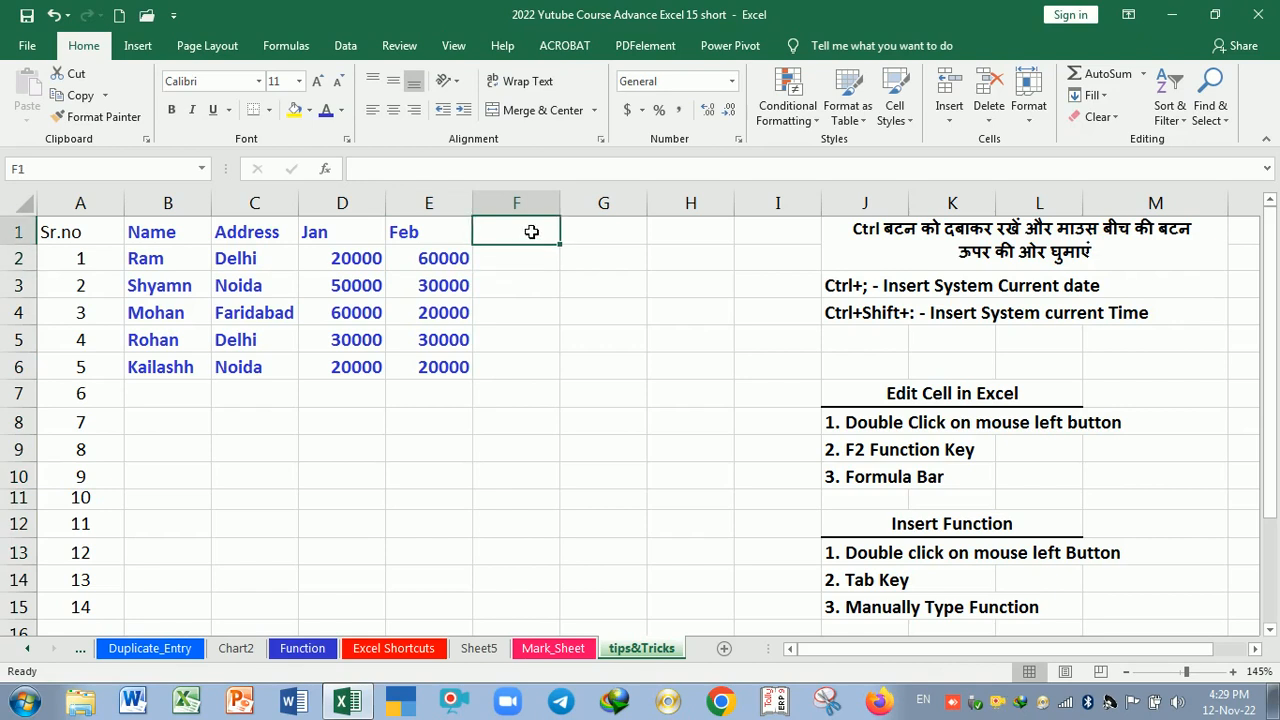
type("total")
key("Return")
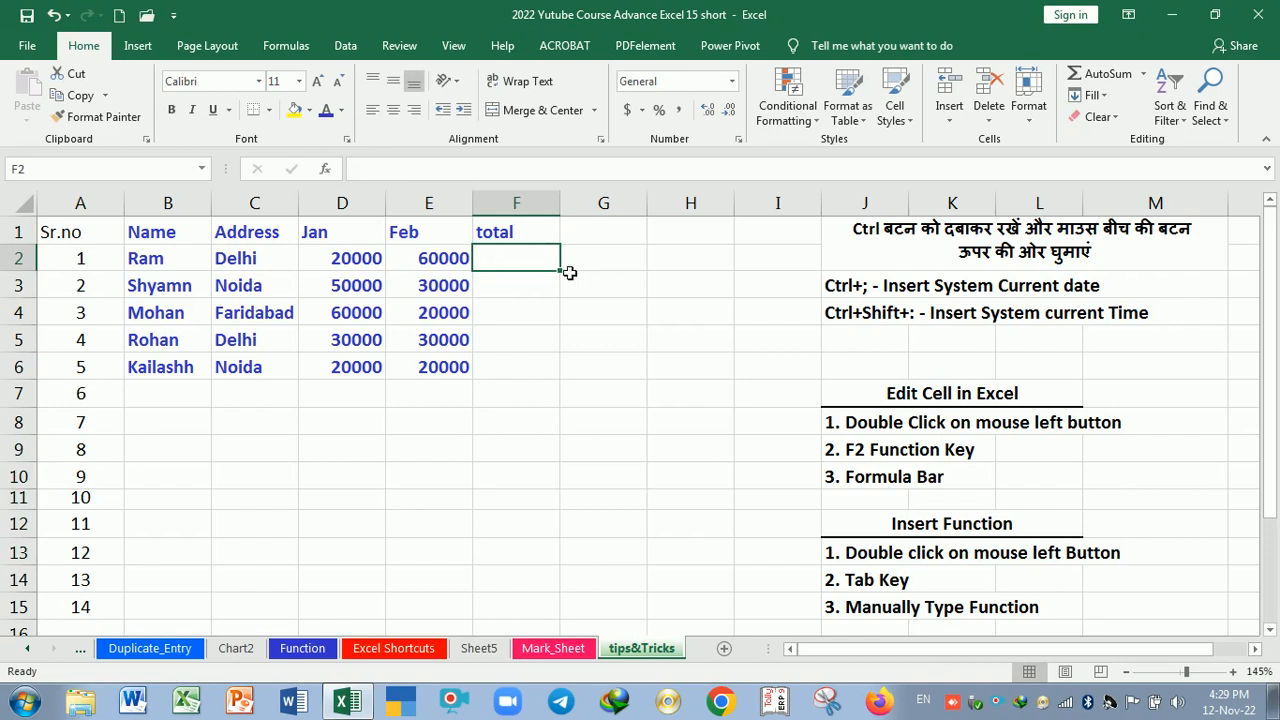
Step: Sum D2:E2 in cell F2 with AutoSum and fill the formula down to F6
left_click(1114, 75)
key("Return")
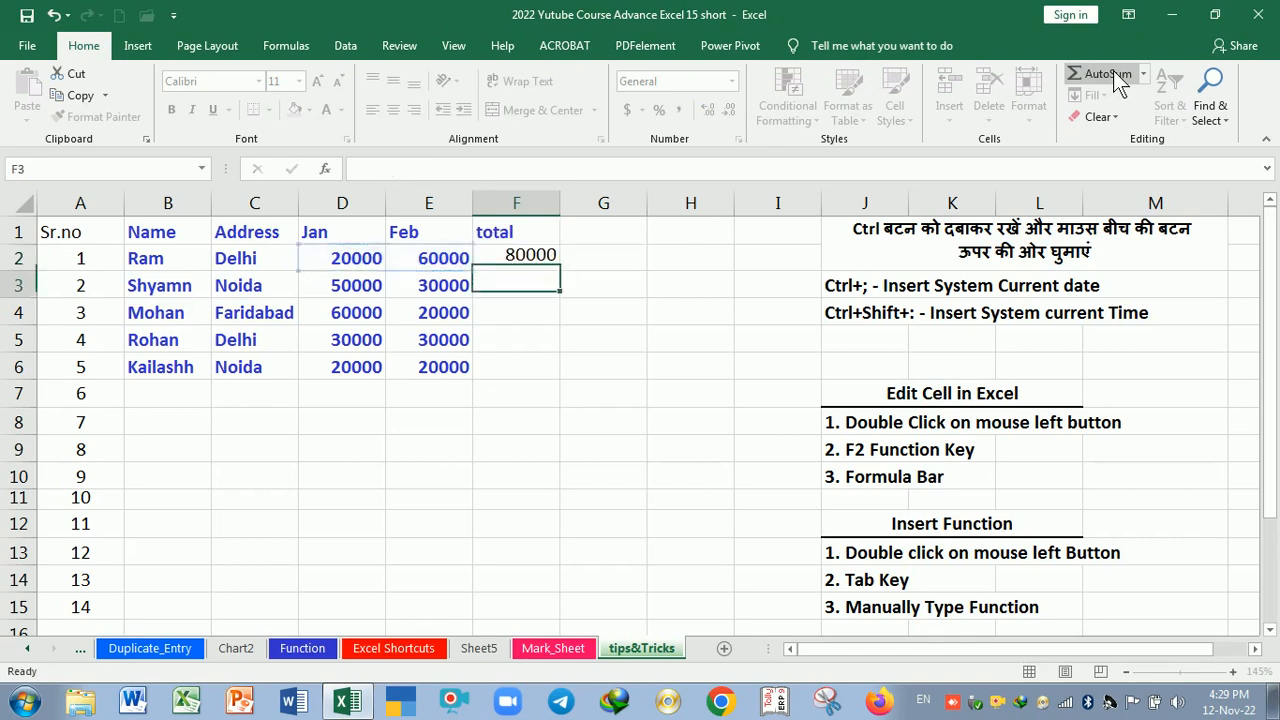
left_click(527, 264)
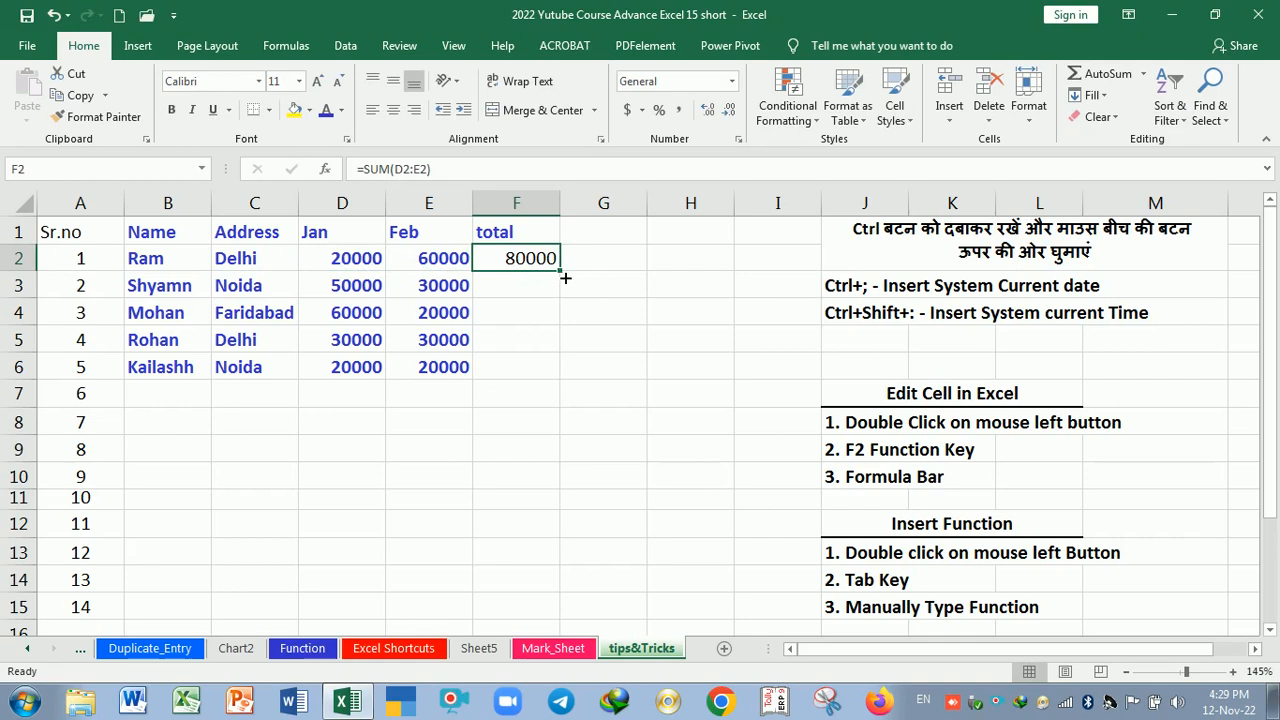
left_click_drag(565, 278, 560, 379)
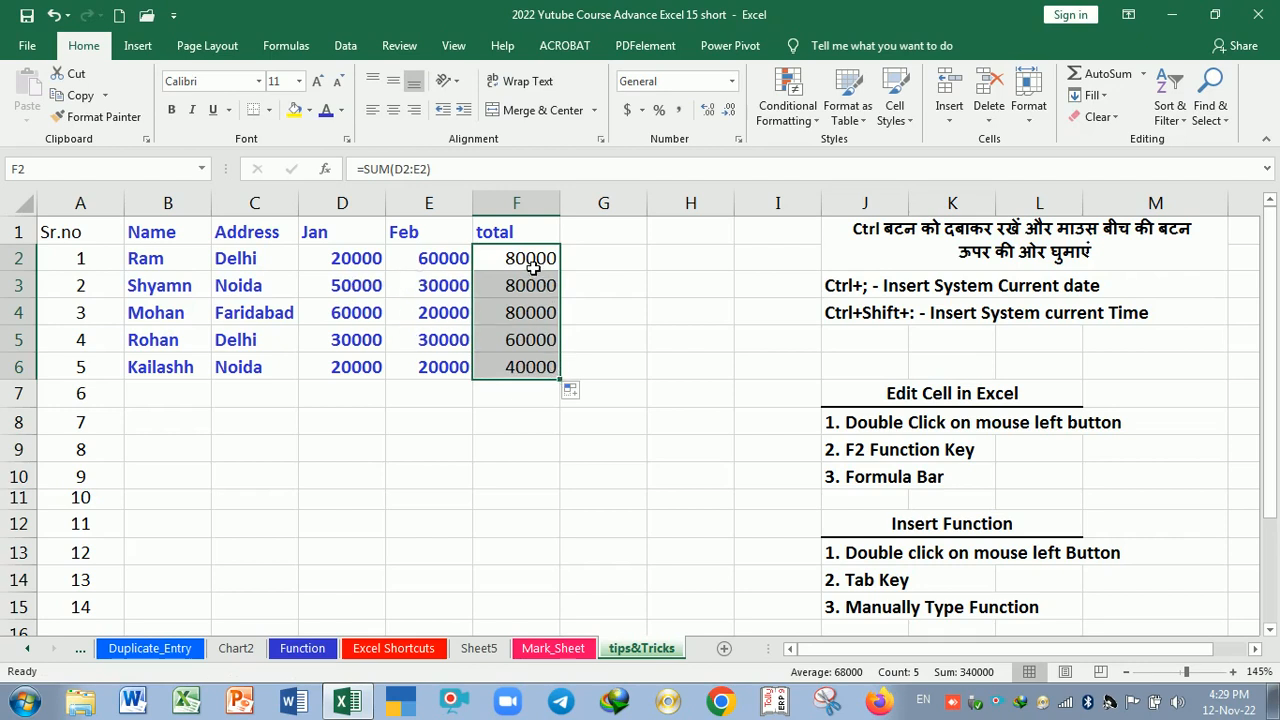
Step: Examine the cell references in the SUM formulas of the total column, F2:F6
left_click(533, 267)
left_click(531, 290)
double_click(531, 290)
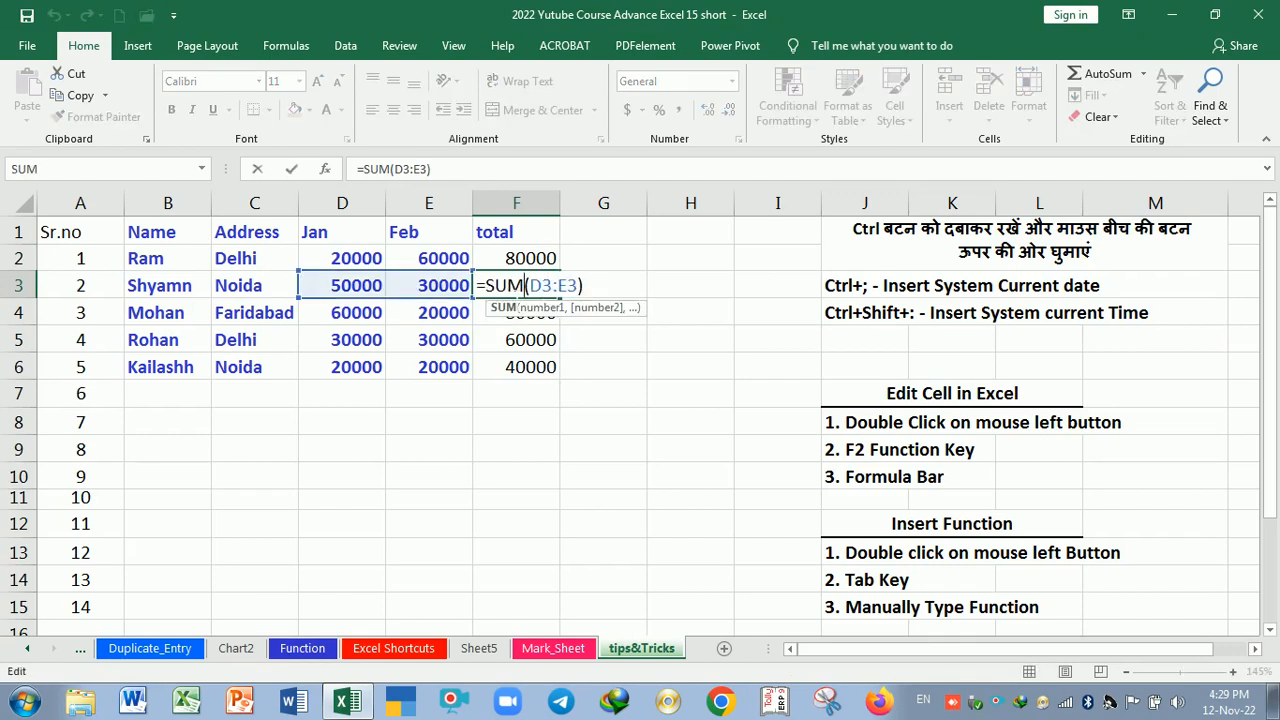
key("Return")
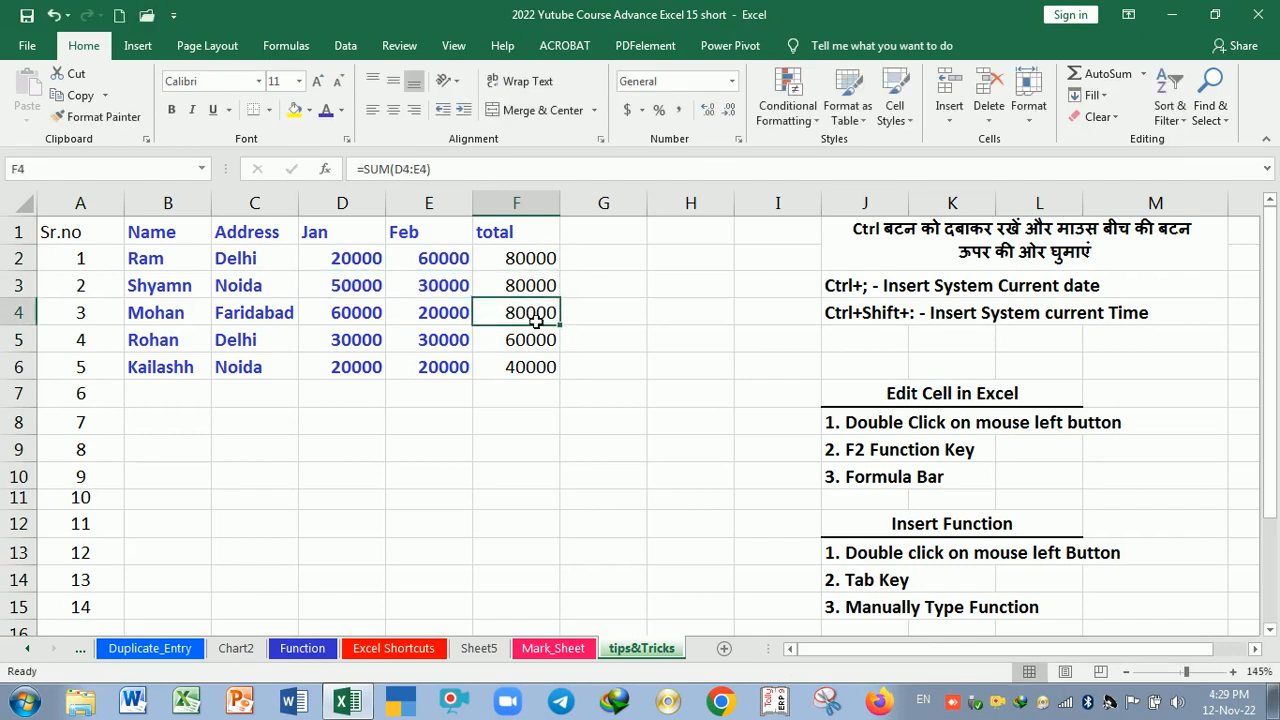
double_click(531, 311)
key("Return")
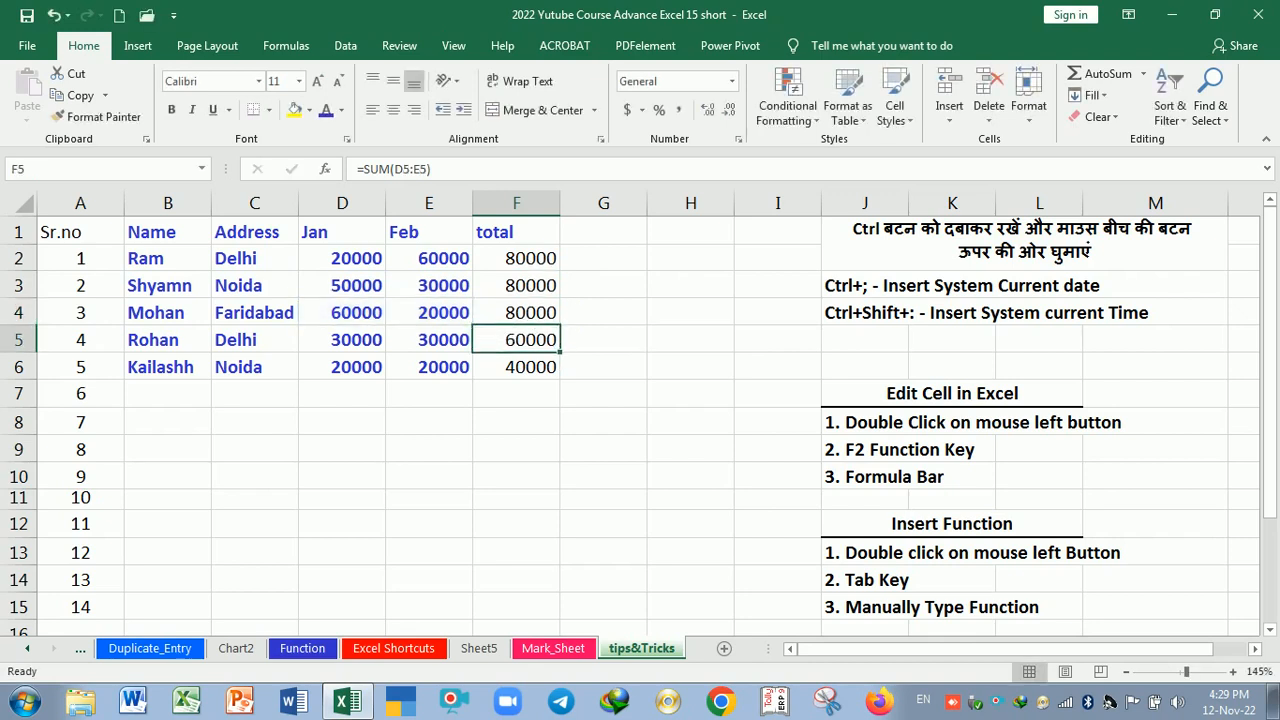
double_click(545, 344)
key("Return")
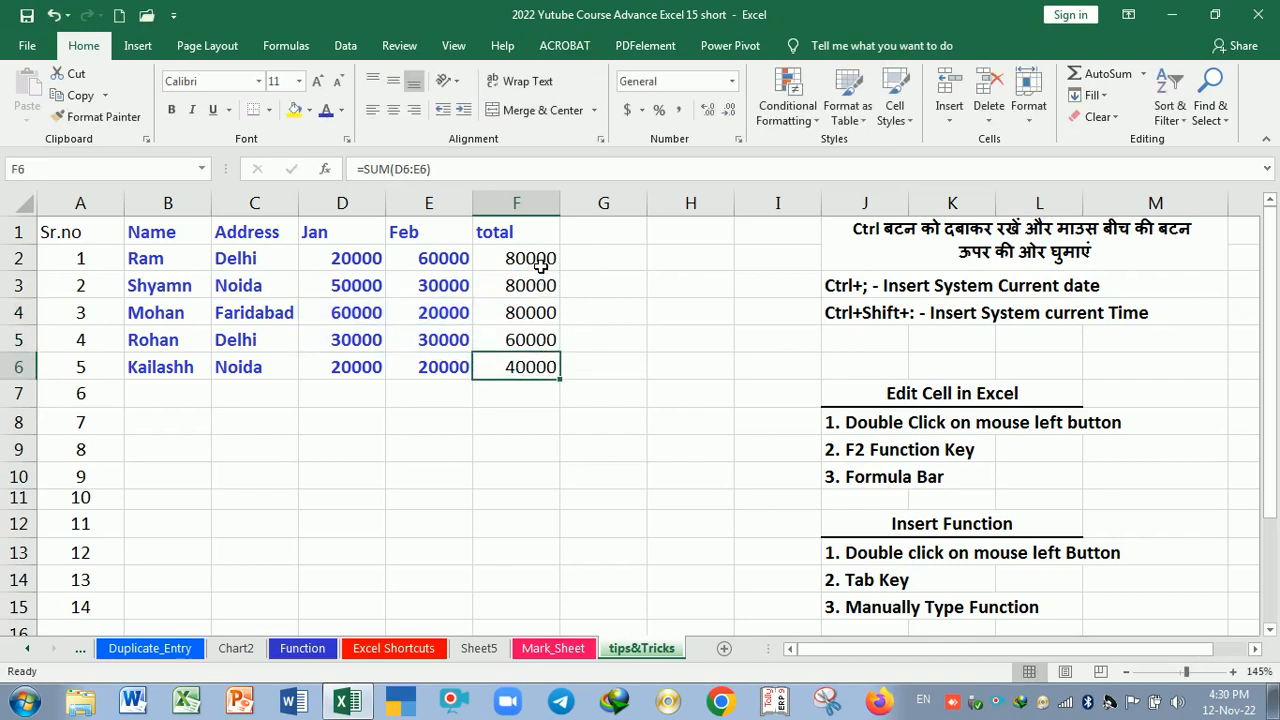
left_click_drag(540, 262, 548, 367)
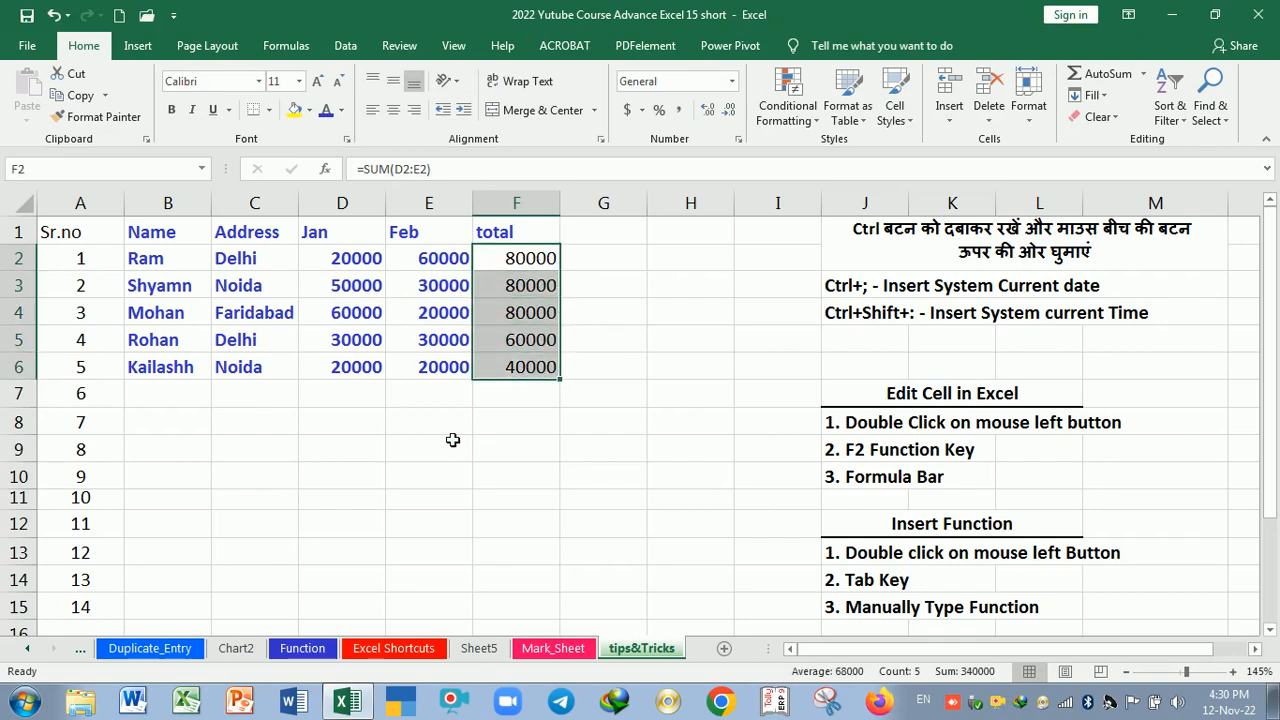
Step: Enter 10000 in cell D8 and 20000 in cell D9
left_click(351, 427)
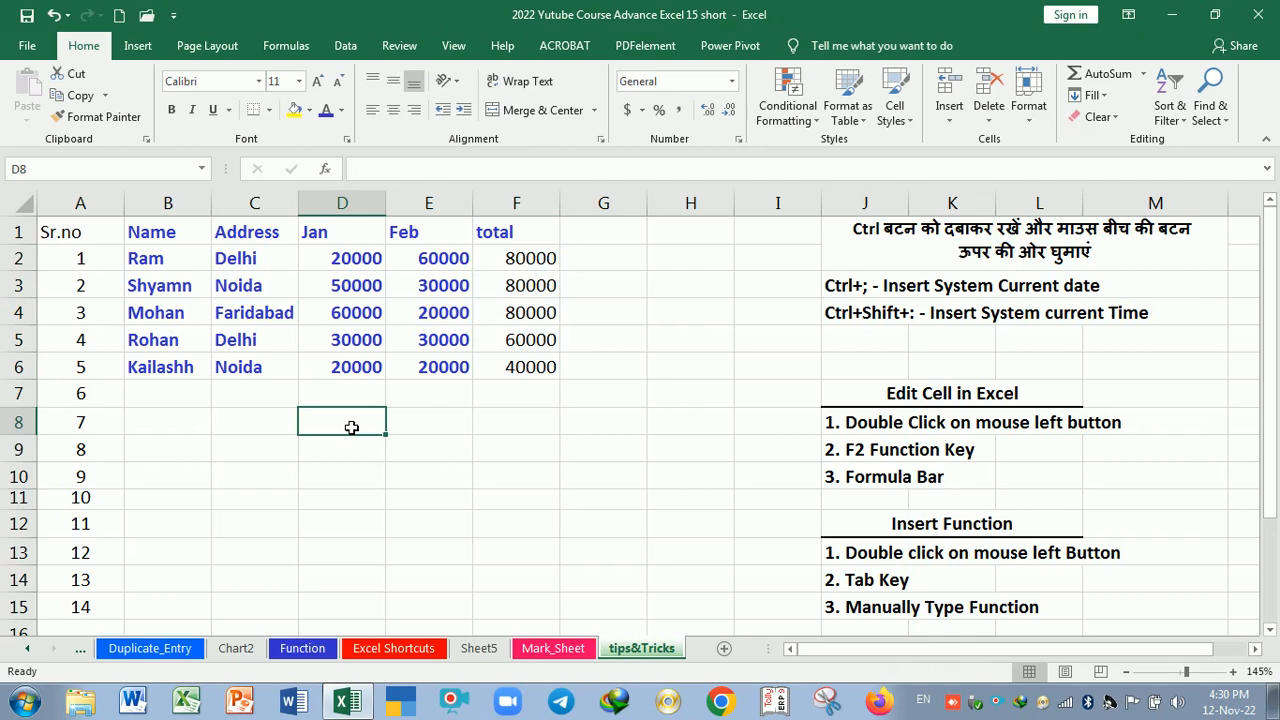
type("10000")
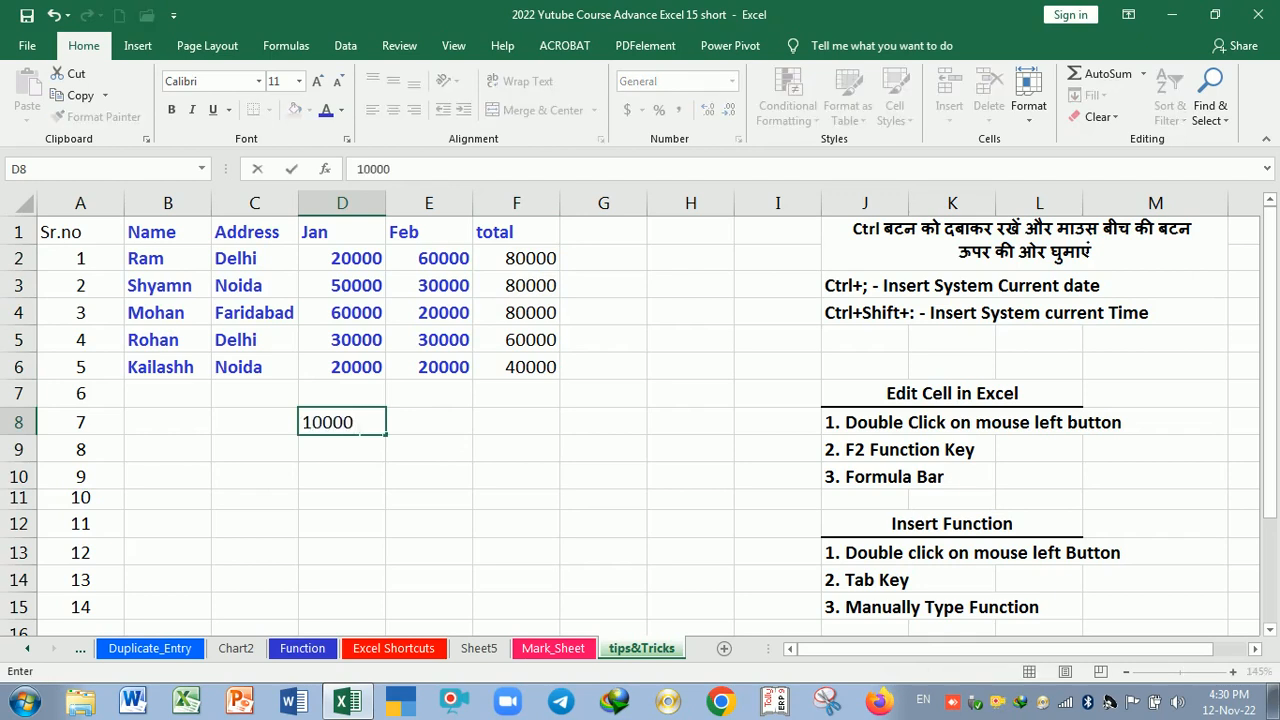
key("Return")
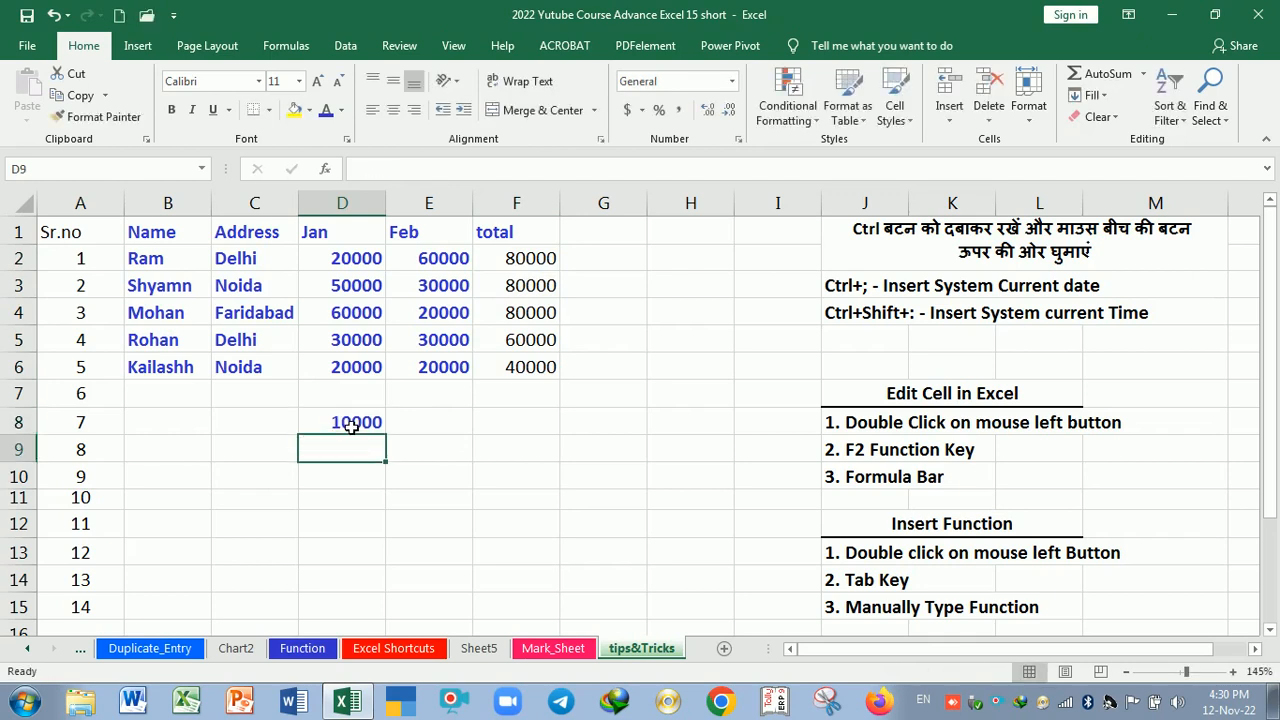
type("20000")
key("Return")
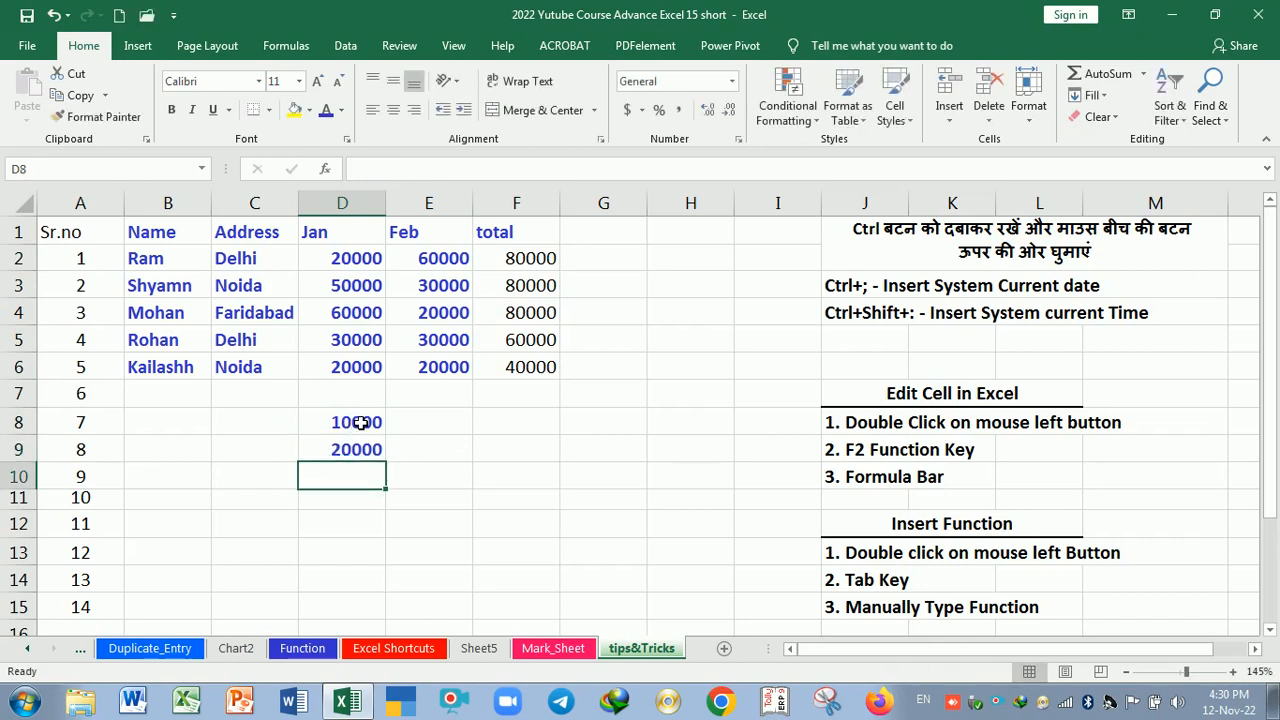
Step: Extend the 10000, 20000 series from cells D8:D9 down to D15
left_click_drag(360, 422, 368, 455)
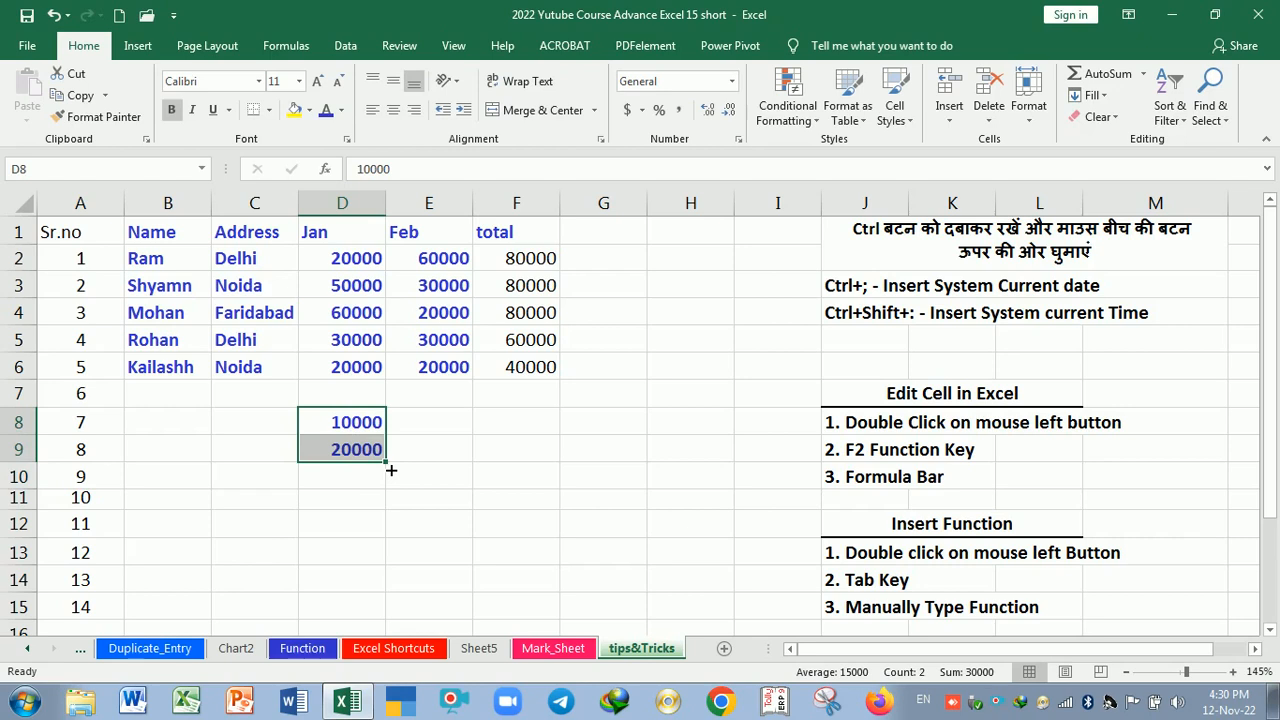
left_click_drag(391, 469, 376, 617)
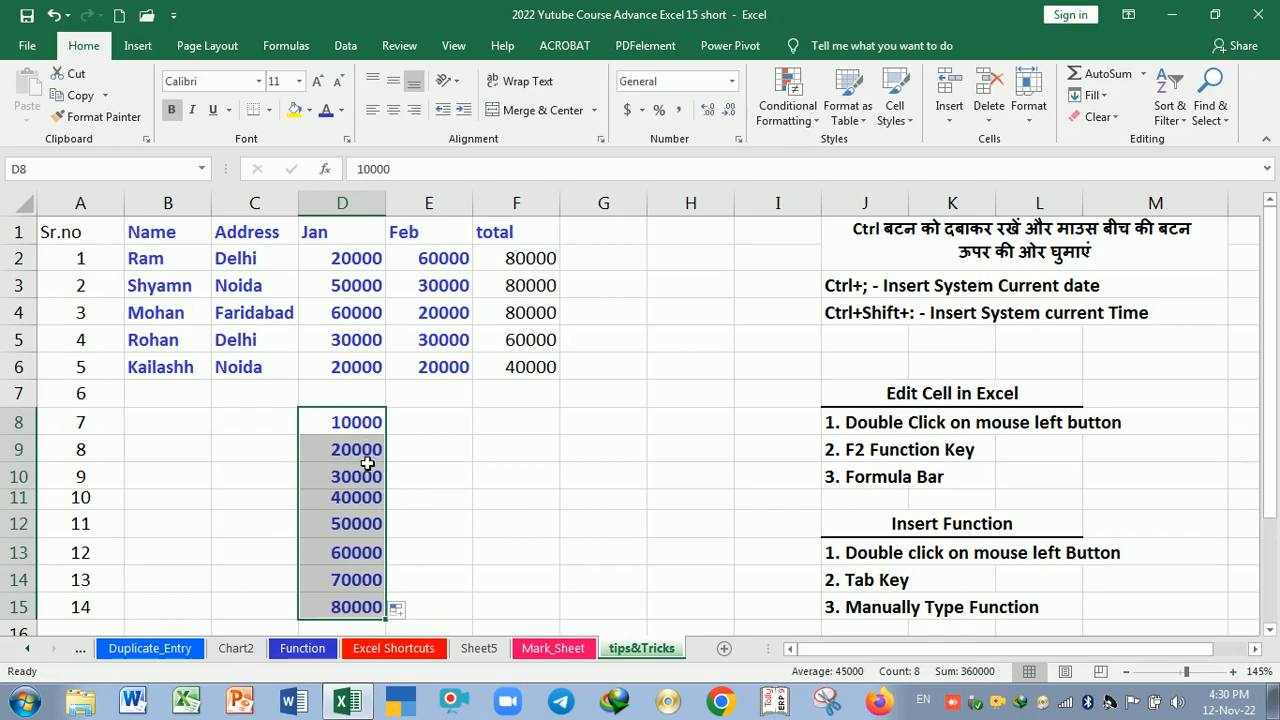
left_click(363, 494)
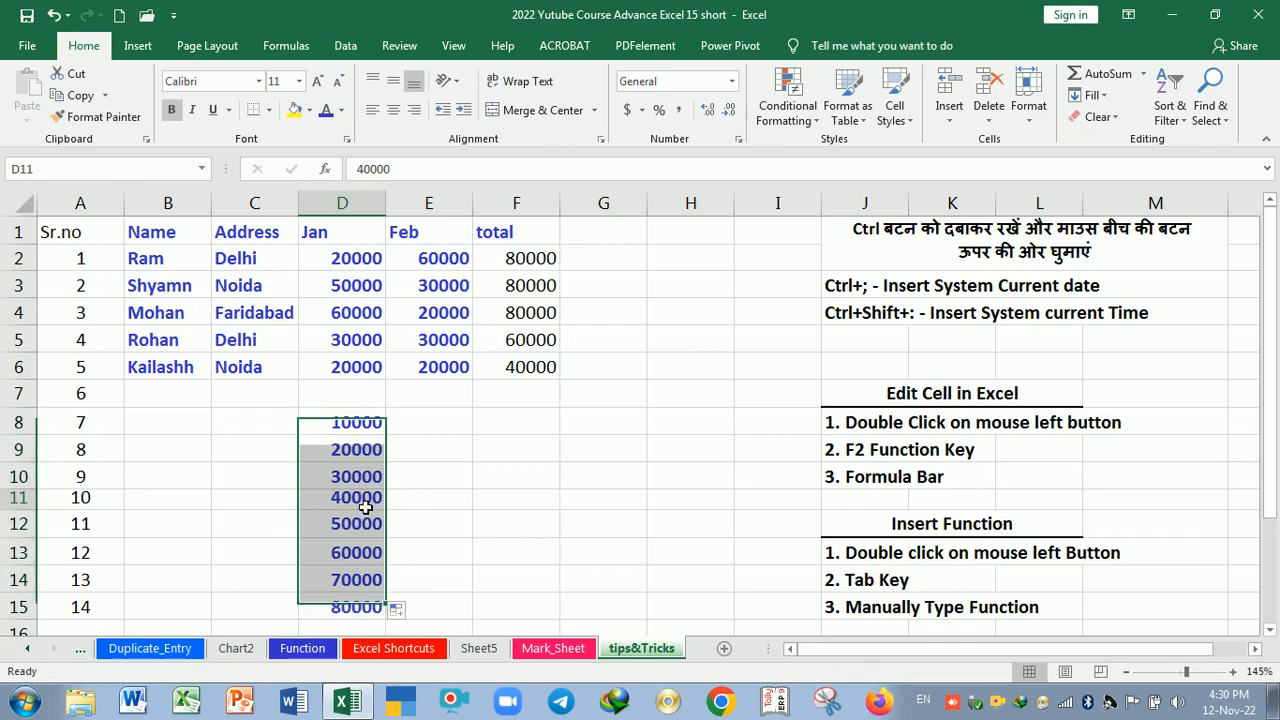
left_click(362, 453)
left_click_drag(355, 421, 366, 608)
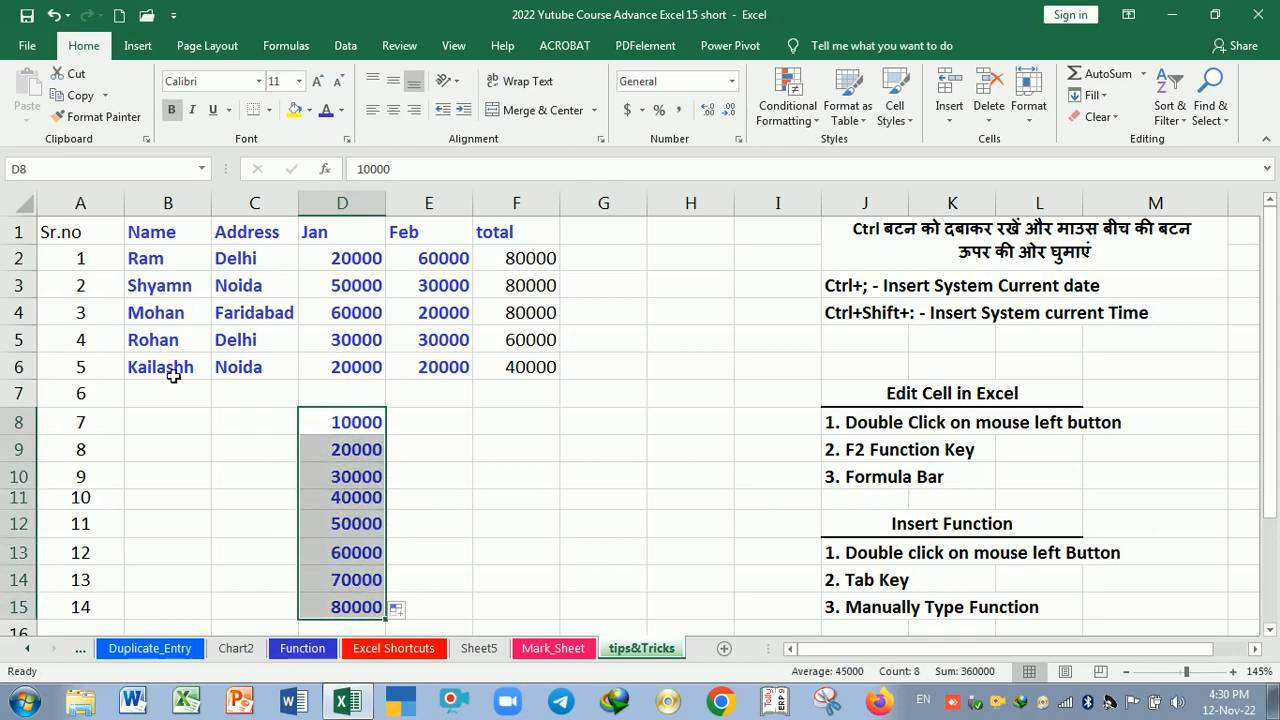
left_click_drag(357, 425, 361, 594)
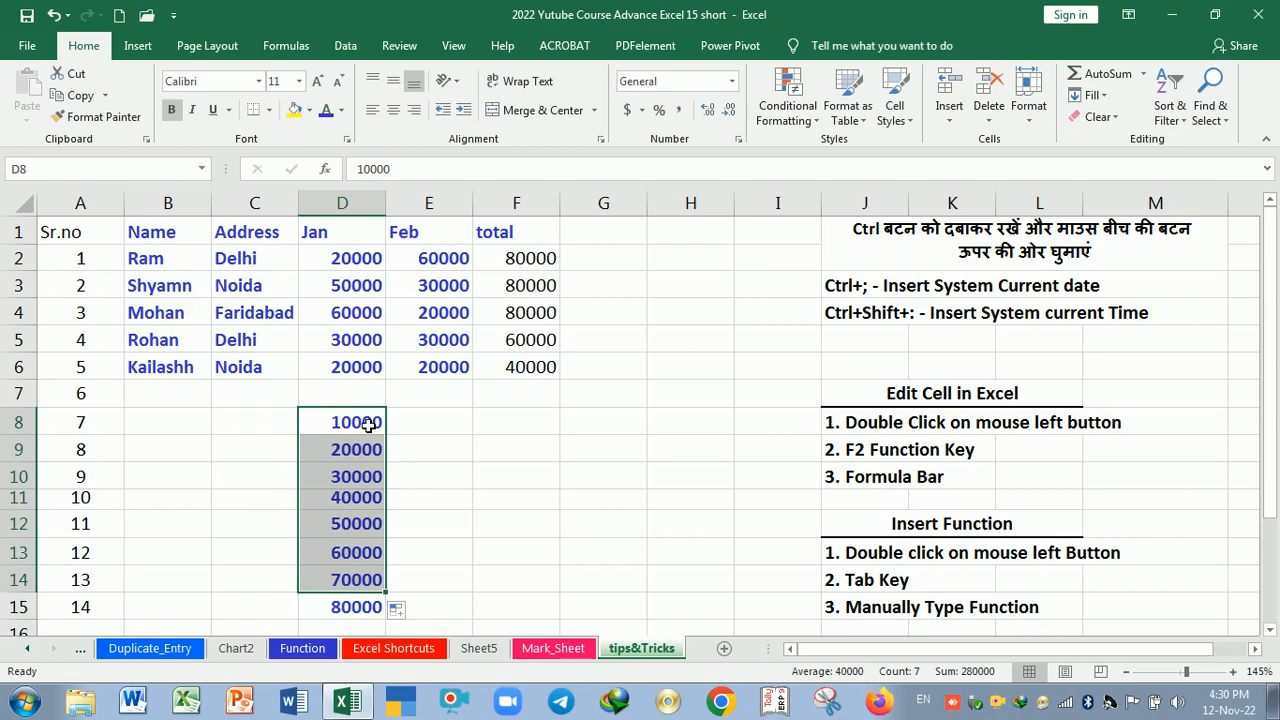
left_click_drag(366, 423, 367, 600)
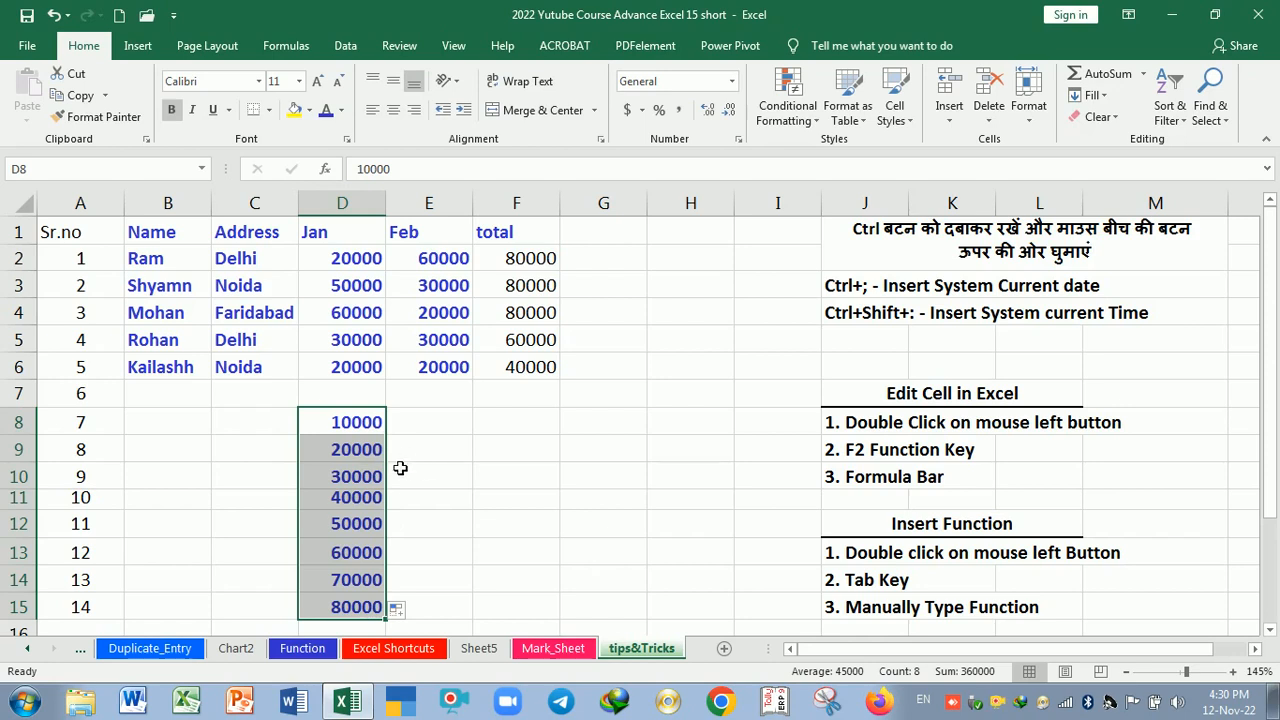
left_click(80, 96)
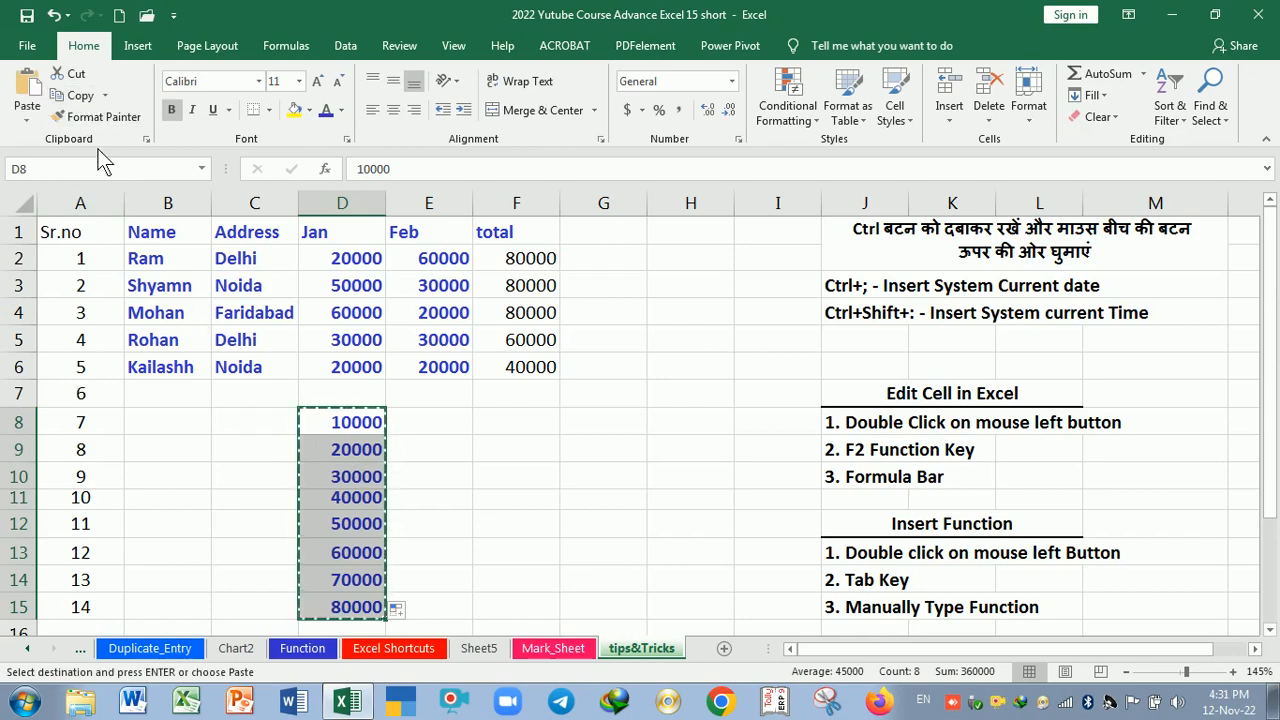
key("Escape")
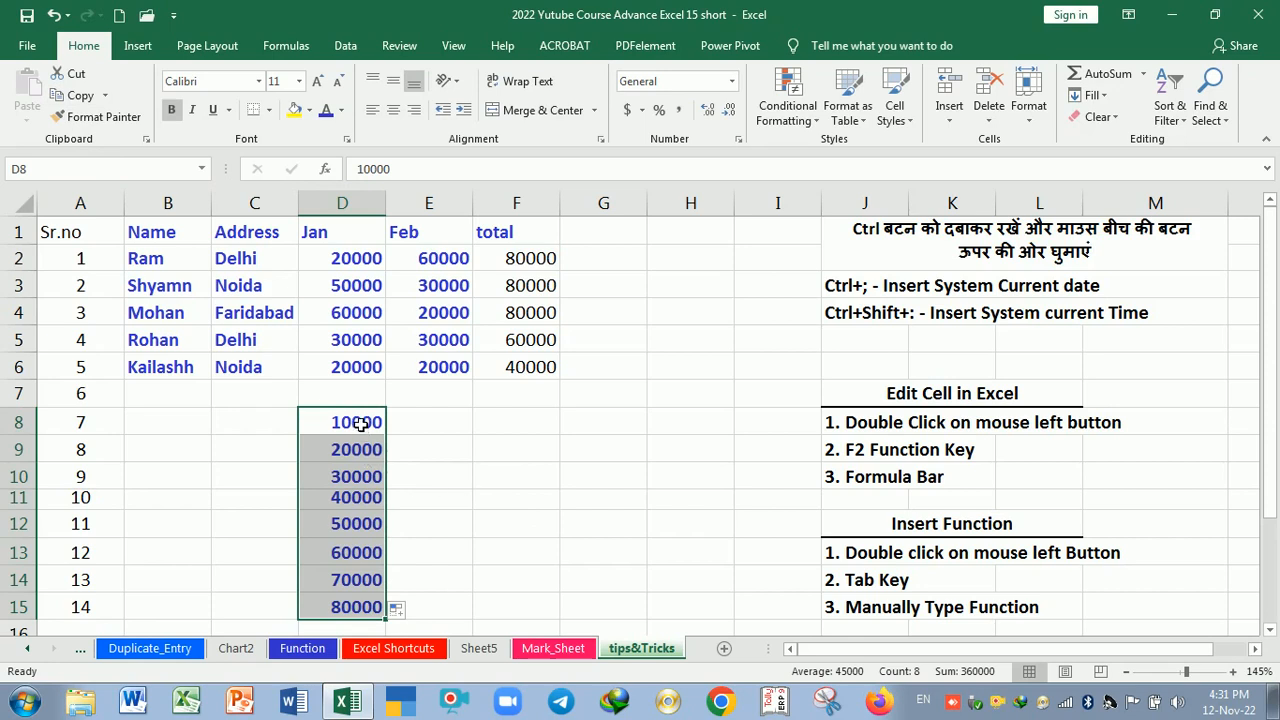
Step: Copy the number series in D8:D15 to both G8:G15 and B8:B15
left_click_drag(361, 428, 361, 603)
left_click_drag(391, 527, 391, 527)
left_click_drag(390, 525, 203, 496)
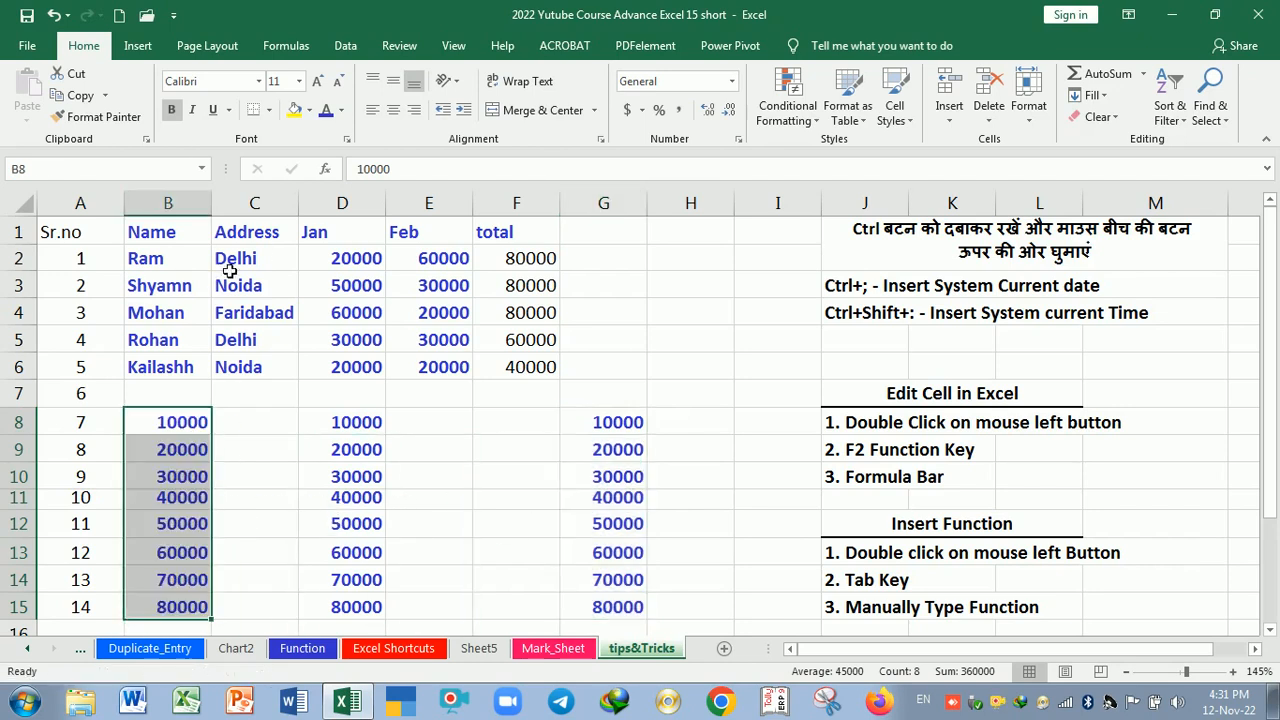
left_click(463, 478)
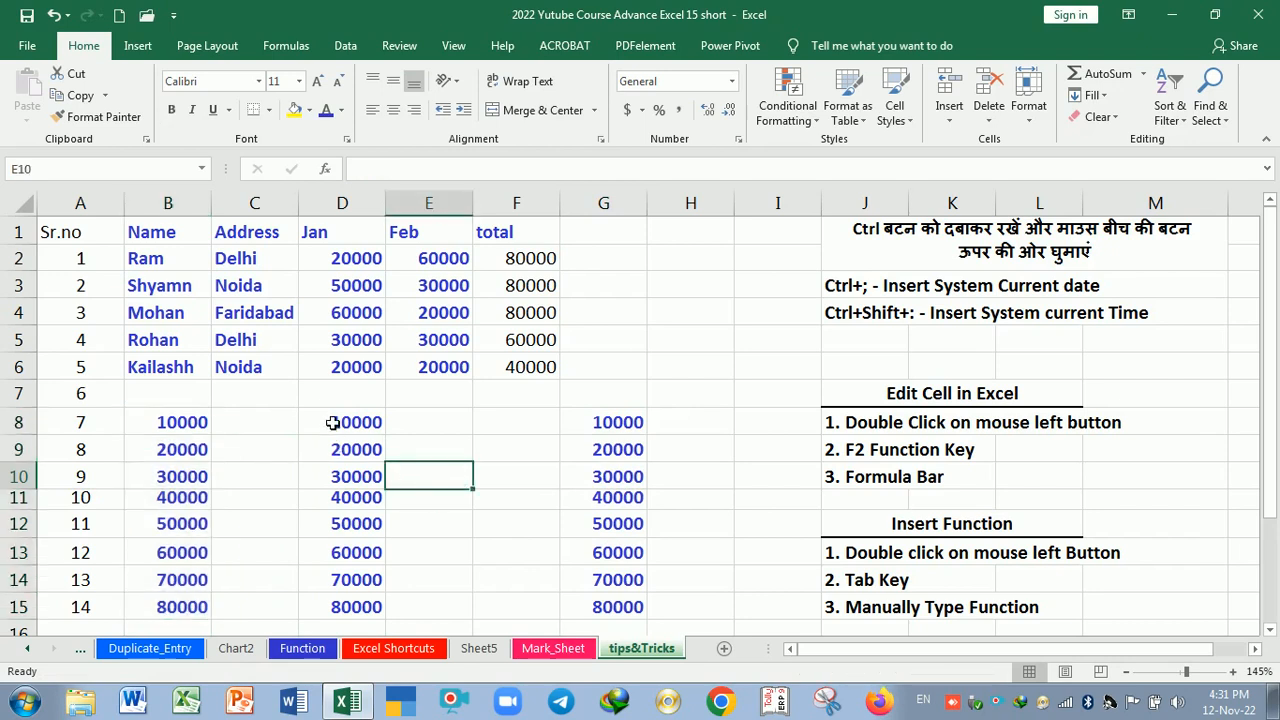
Step: Try copying the number series in D8:D15 to F8:F15, and undo that copy
left_click_drag(334, 423, 347, 603)
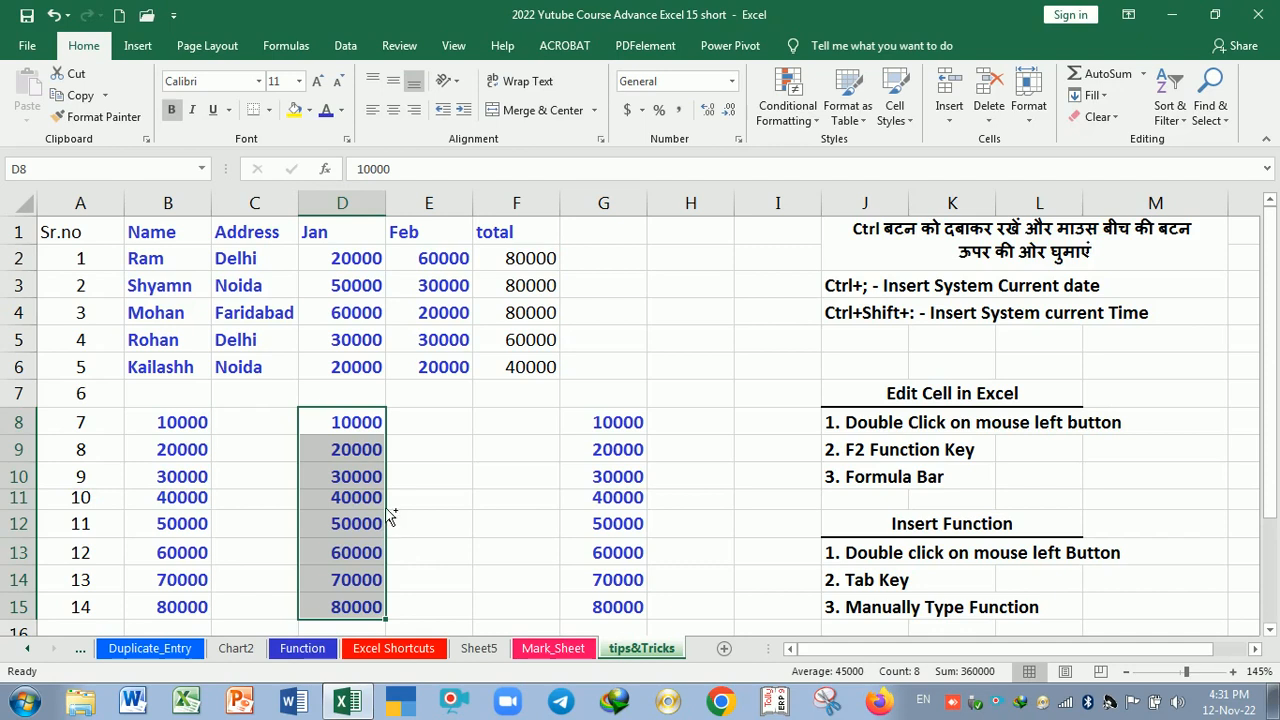
left_click_drag(390, 515, 480, 516)
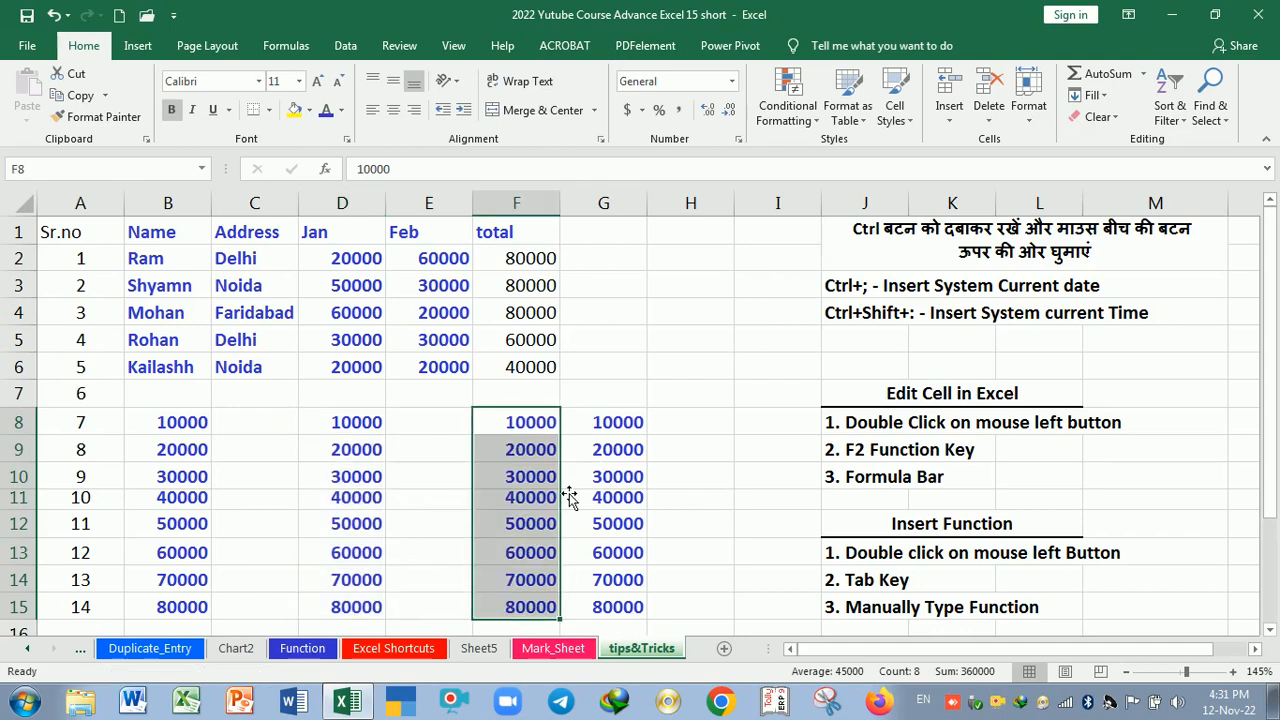
key("ctrl+z")
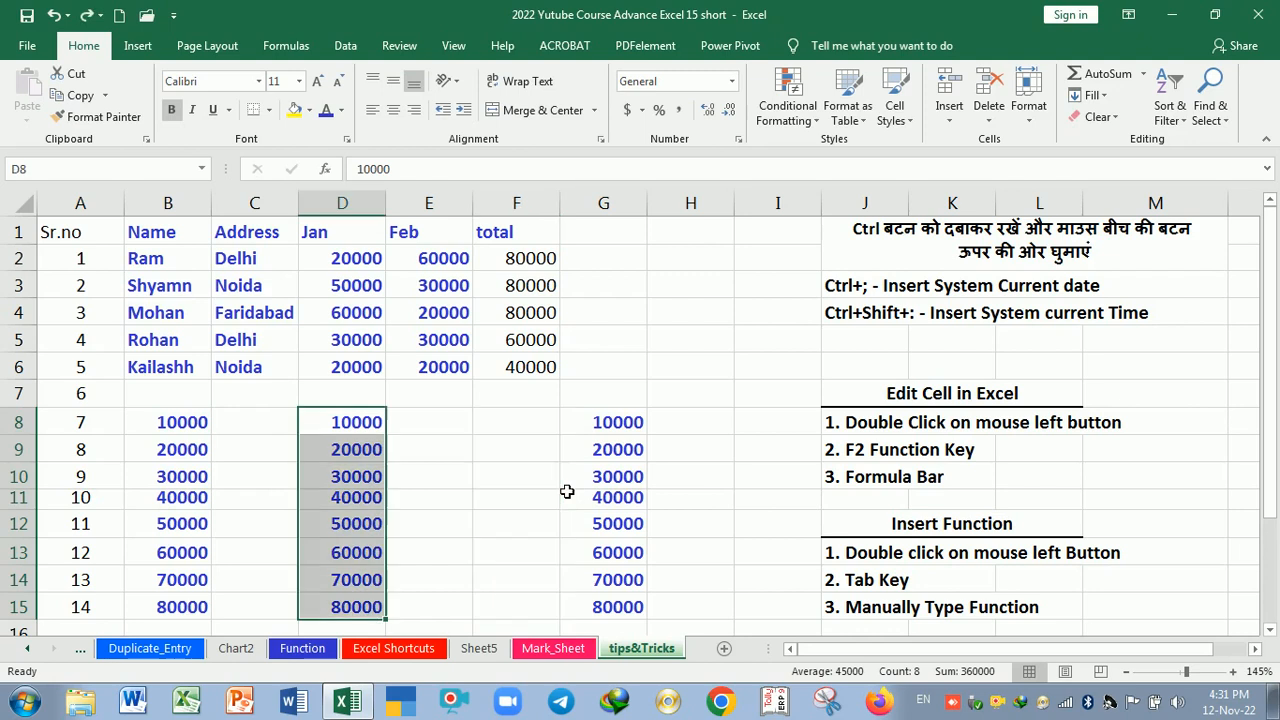
left_click(459, 488)
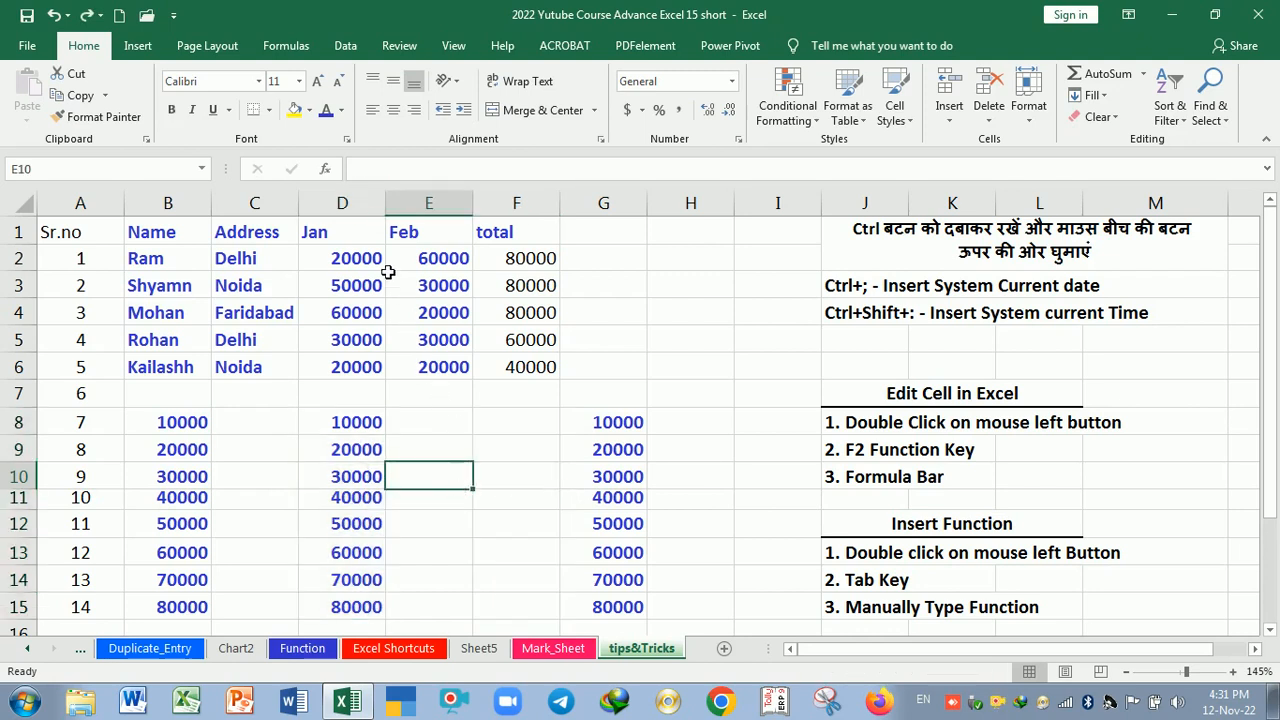
left_click_drag(365, 241, 366, 366)
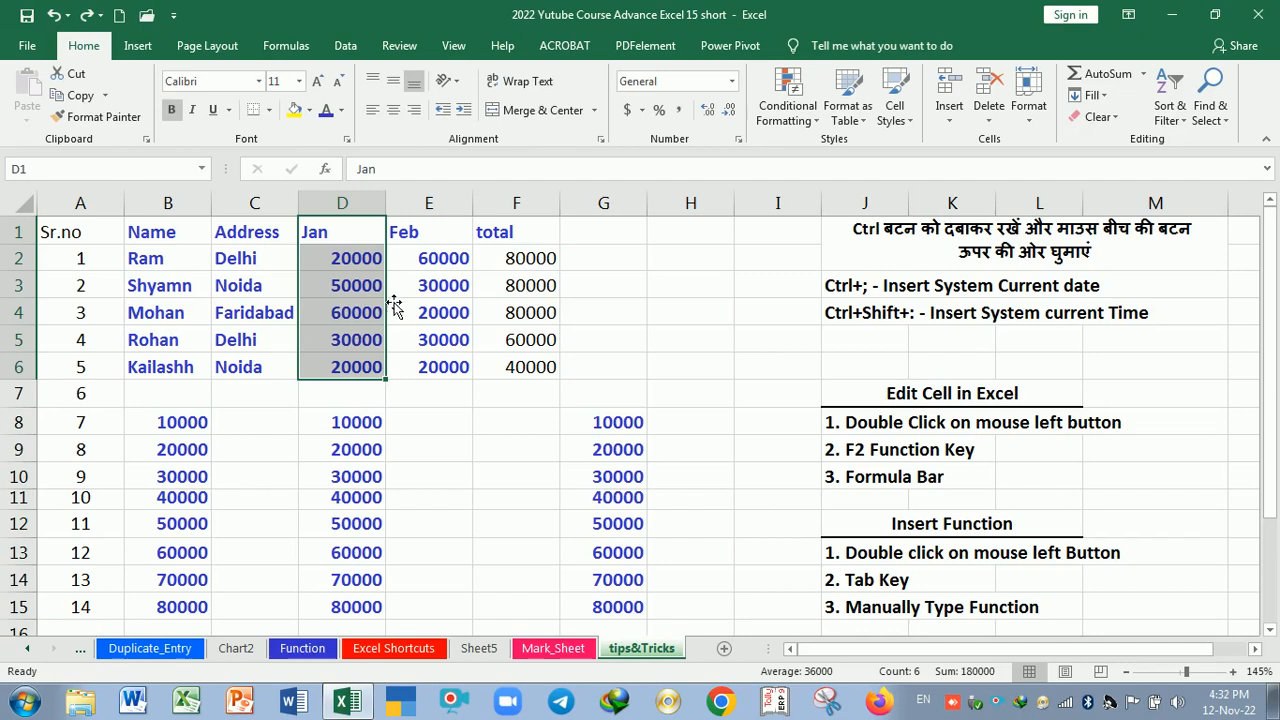
left_click(657, 348)
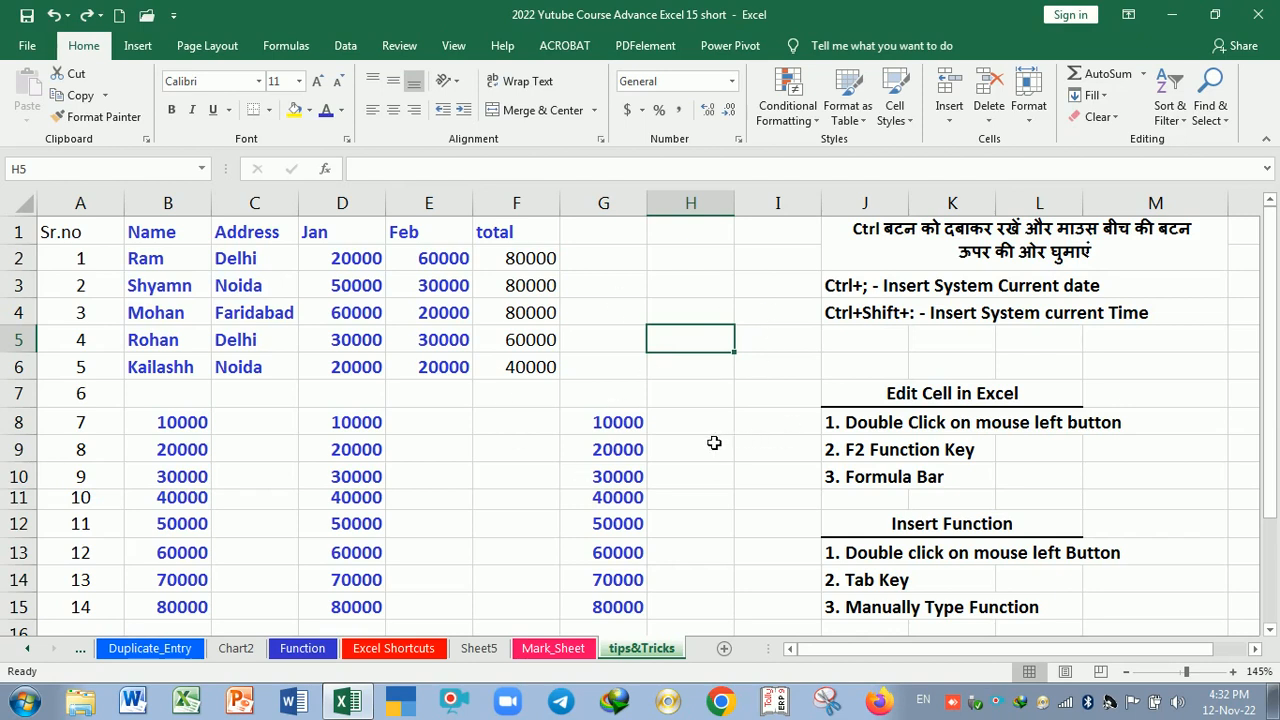
Step: Zoom the worksheet in to about 370%, out to 100%, and back to 145%
scroll(714, 443, "up", 9, "ctrl")
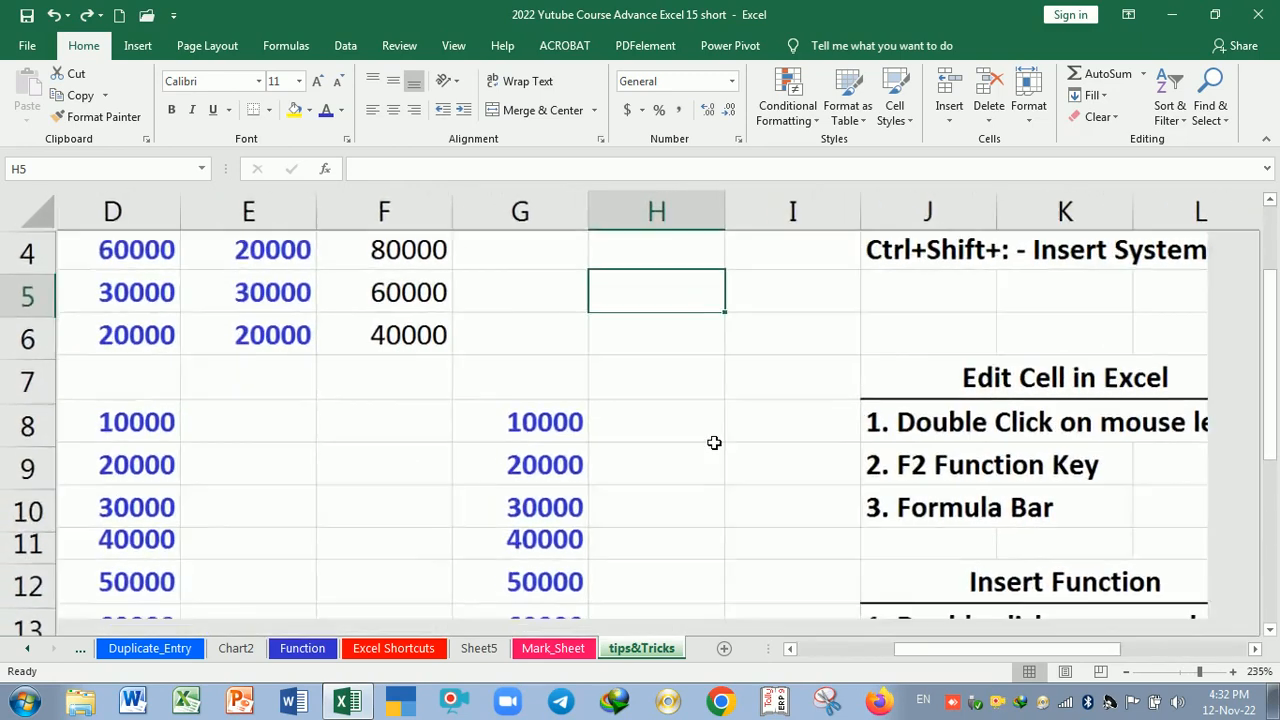
scroll(714, 443, "up", 6, "ctrl")
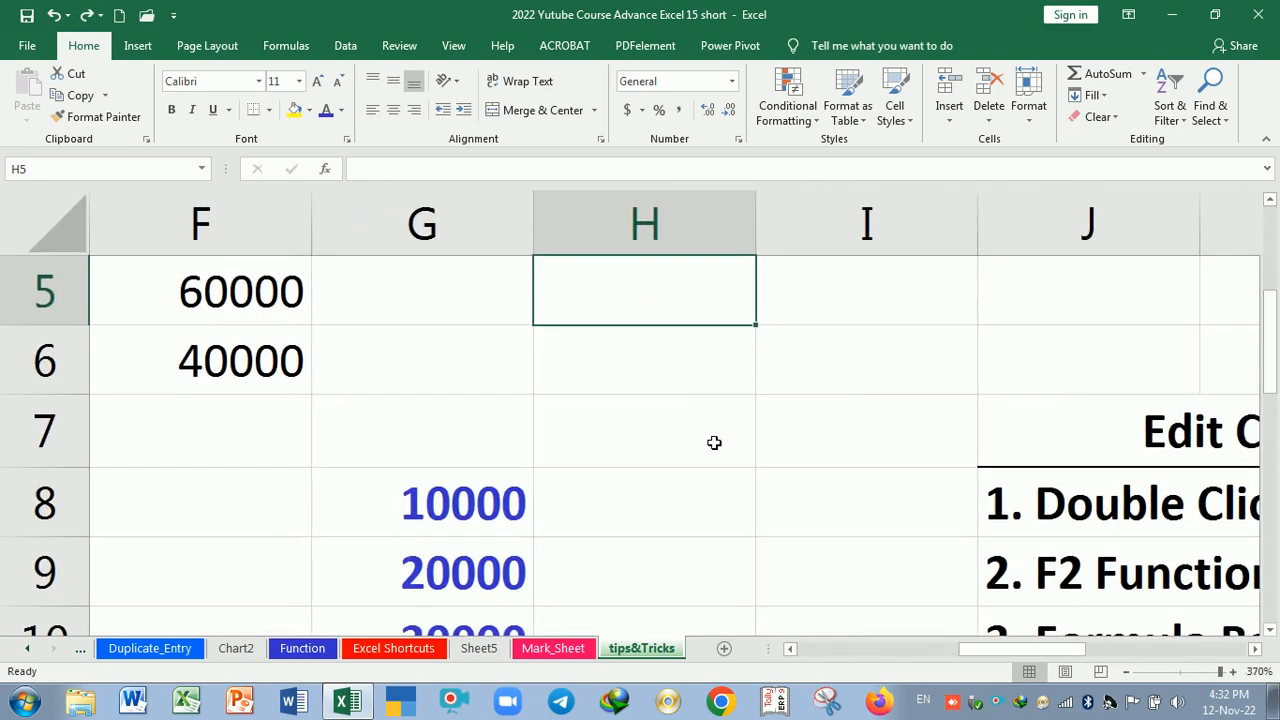
scroll(714, 443, "down", 10, "ctrl")
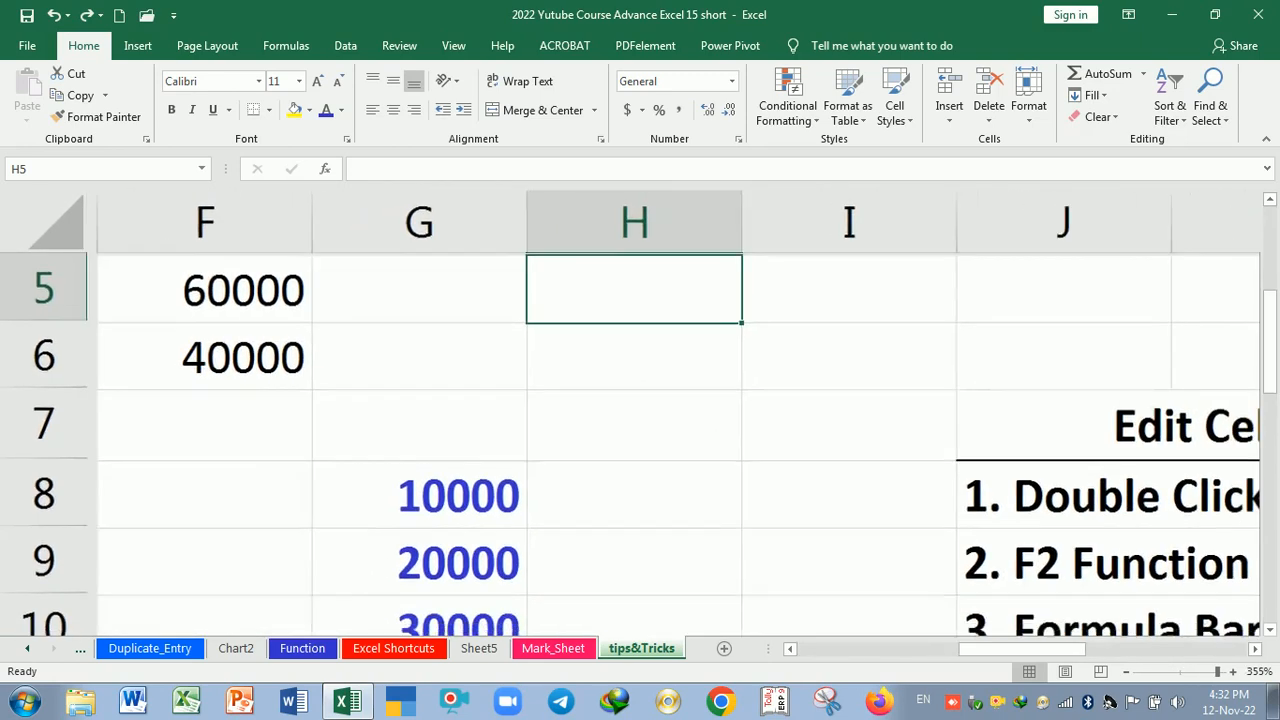
scroll(714, 443, "down", 1, "ctrl")
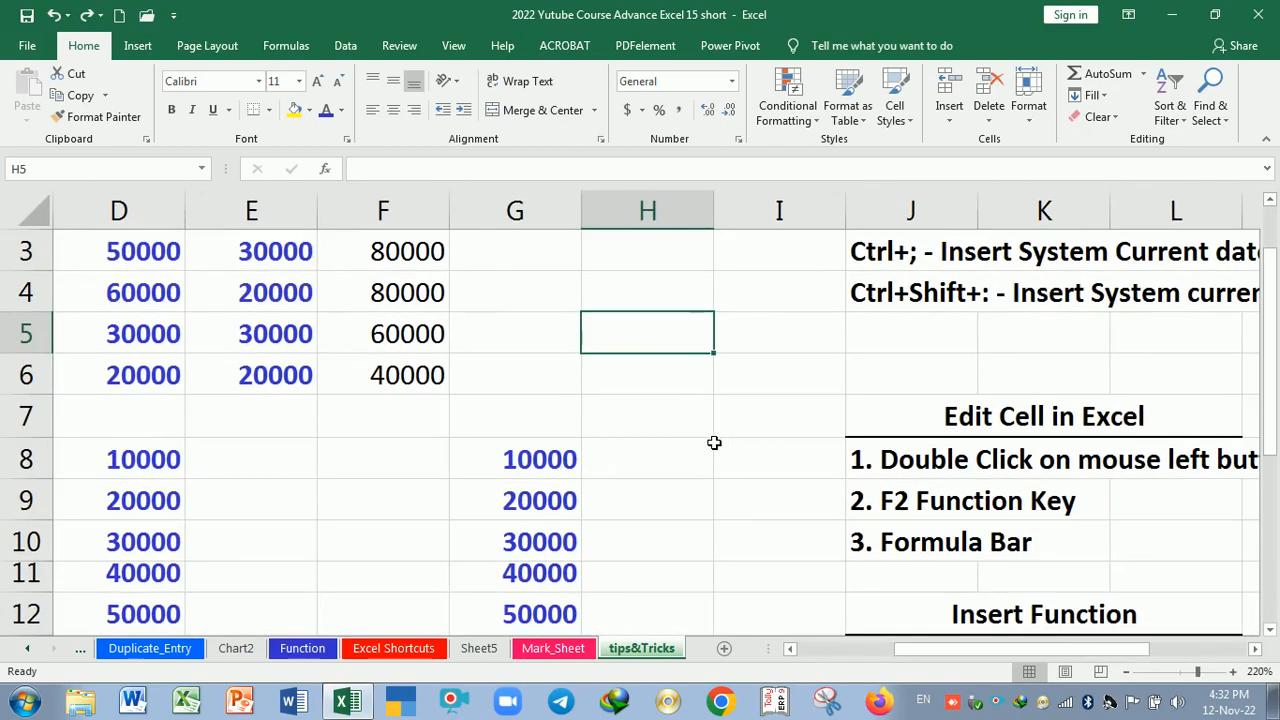
scroll(714, 443, "down", 2, "ctrl")
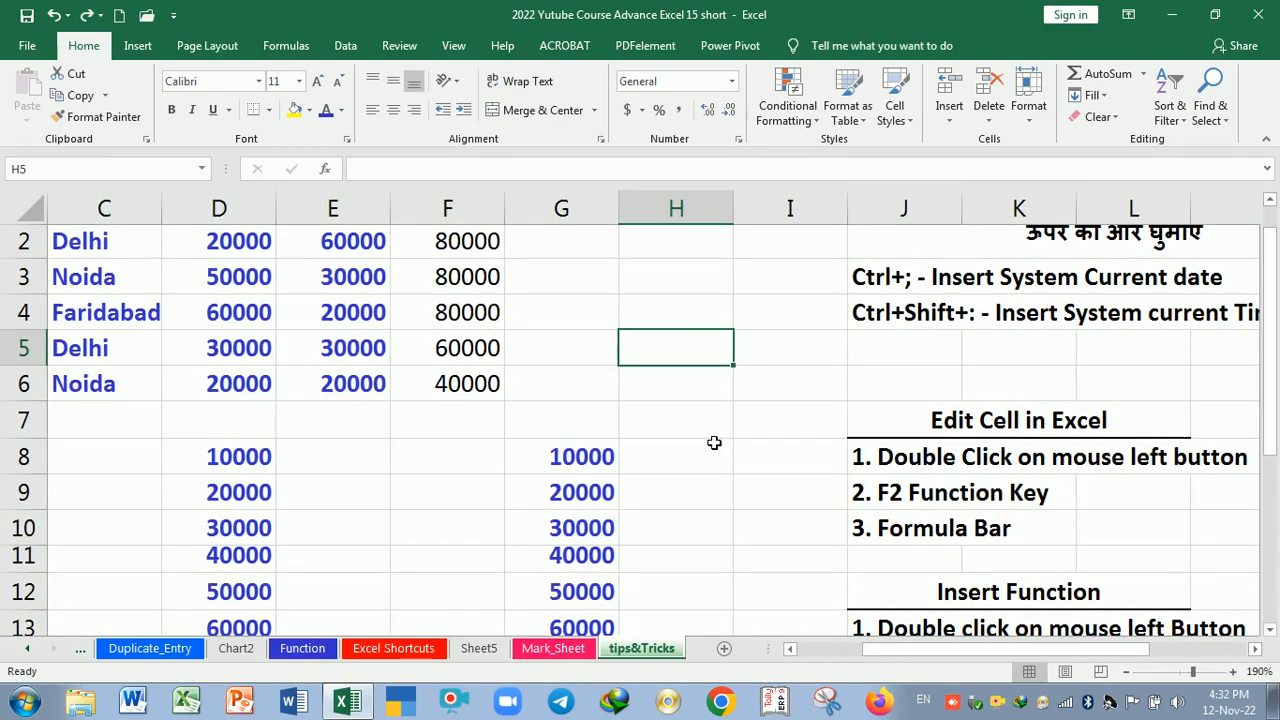
scroll(714, 444, "down", 3, "ctrl")
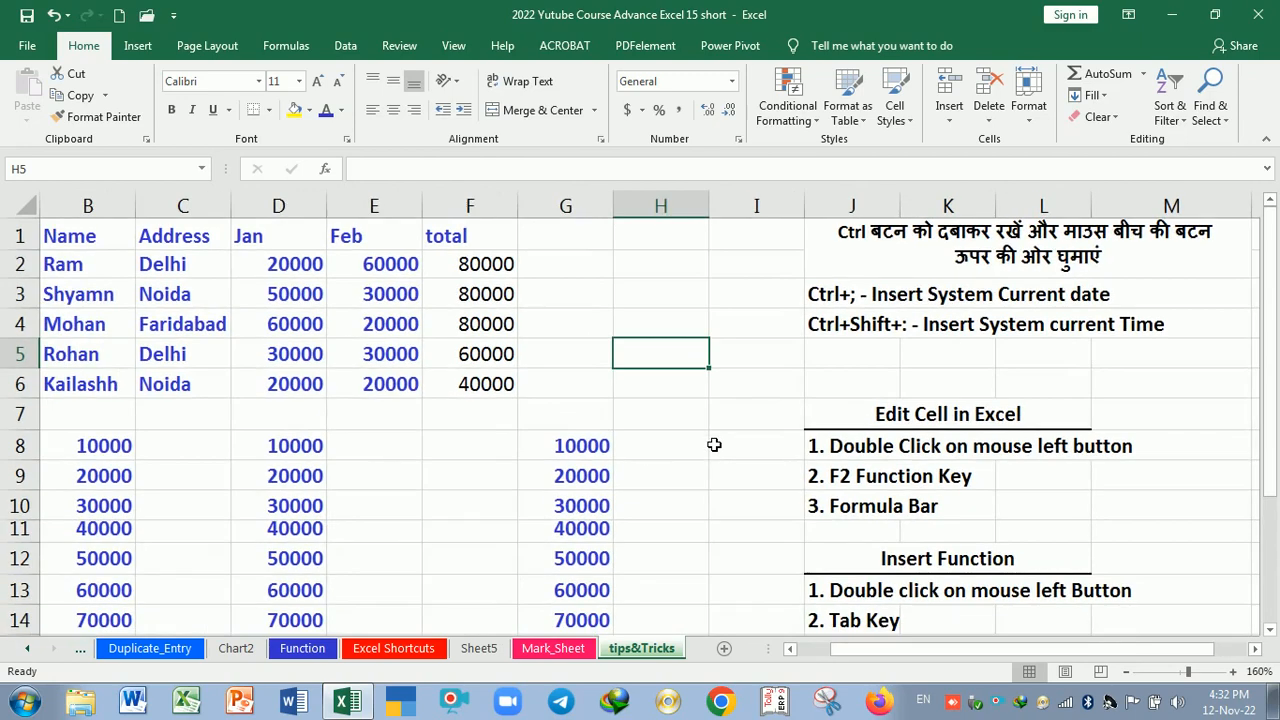
scroll(714, 444, "down", 6, "ctrl")
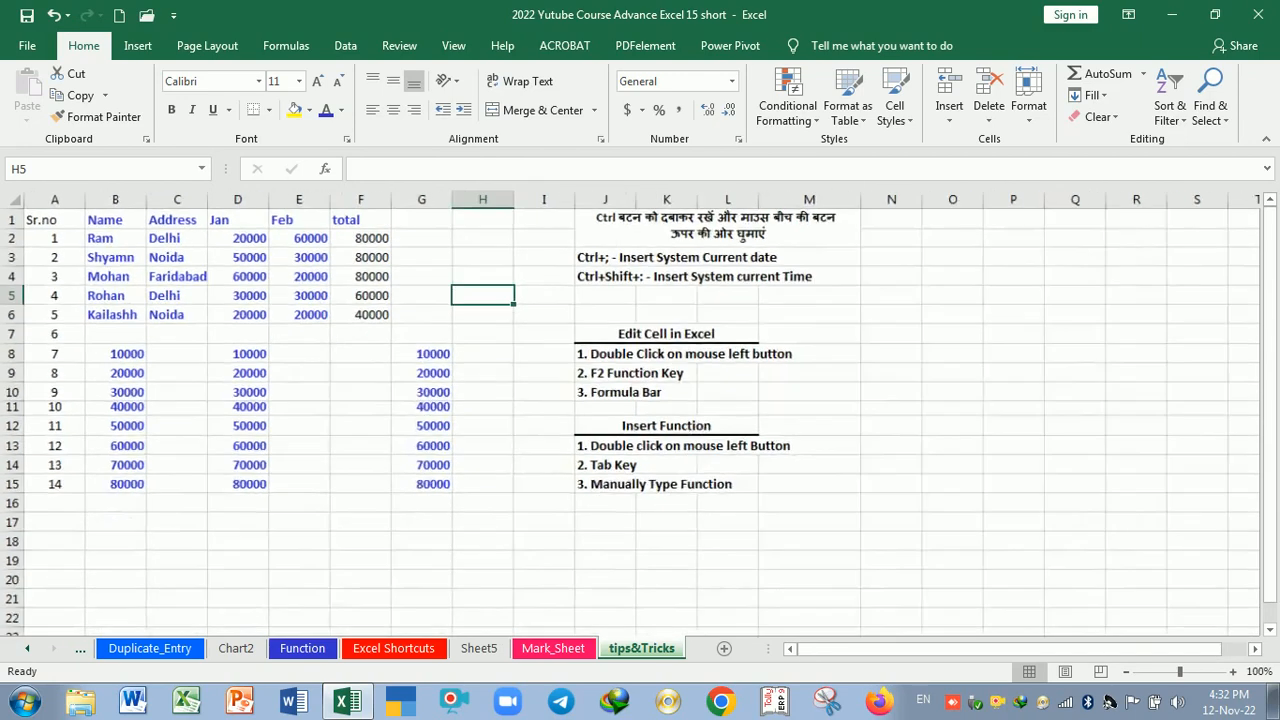
scroll(714, 444, "up", 4, "ctrl")
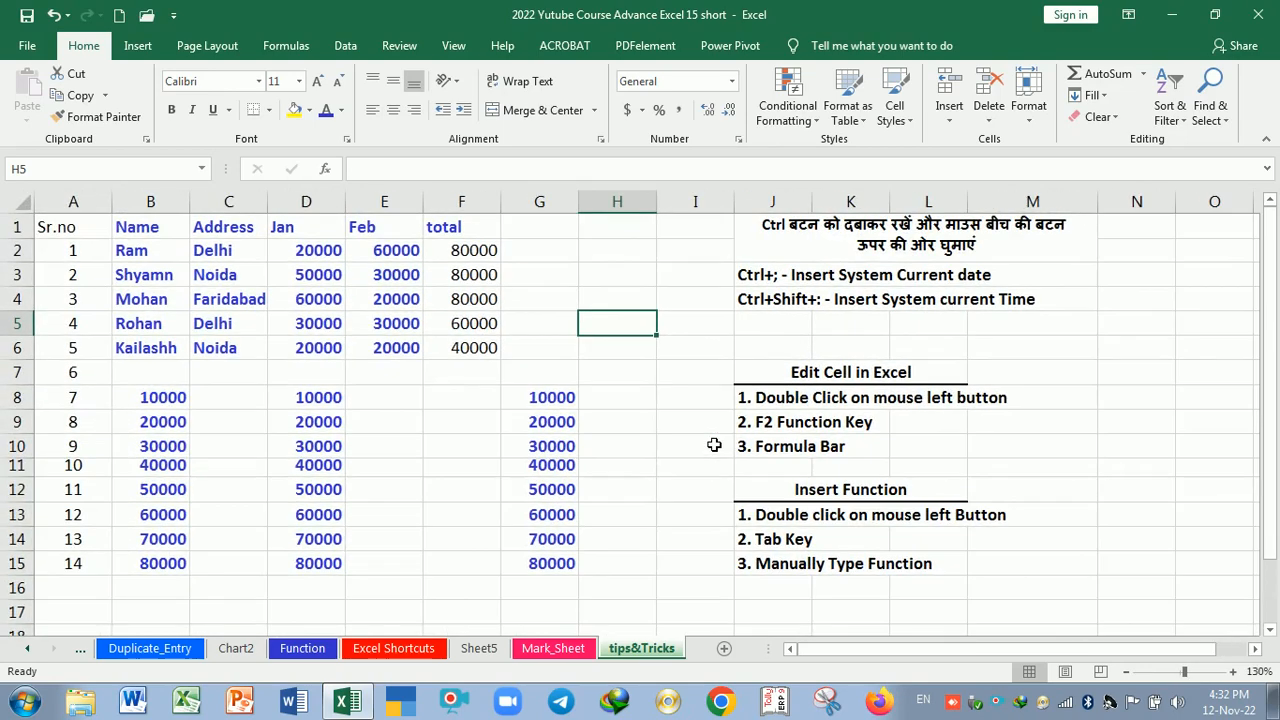
scroll(714, 445, "up", 1, "ctrl")
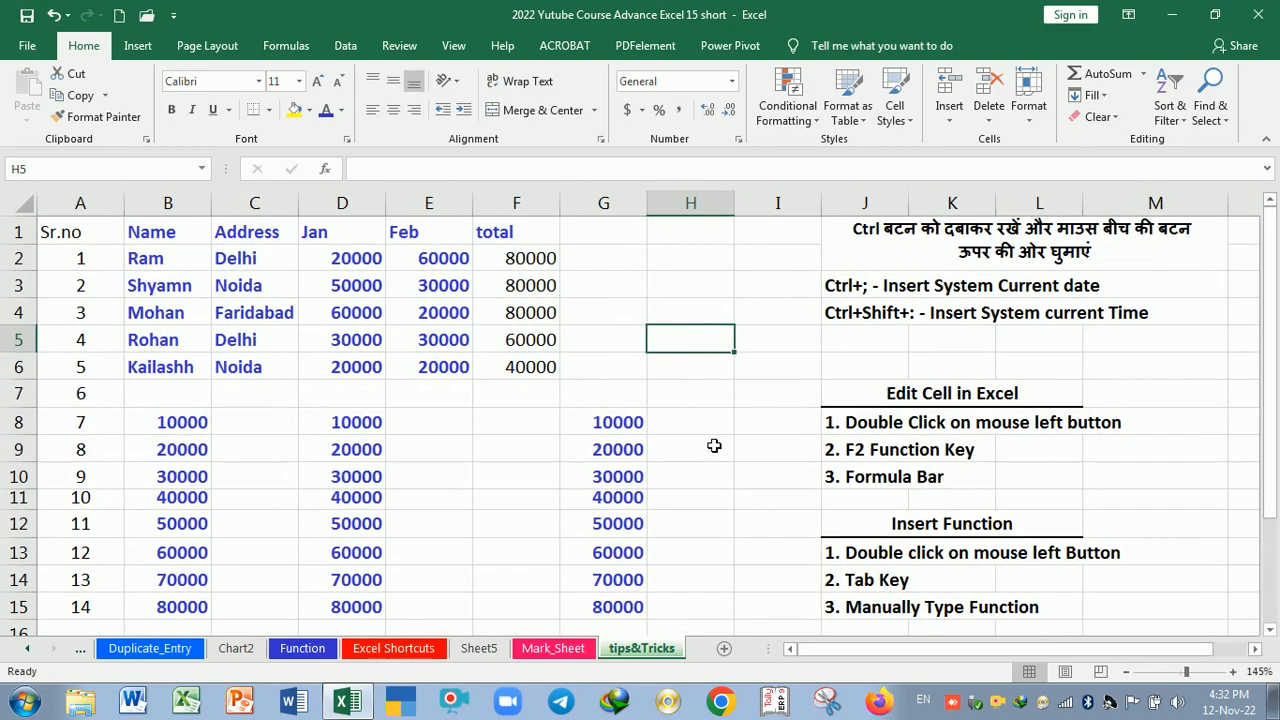
scroll(714, 445, "down", 1, "ctrl")
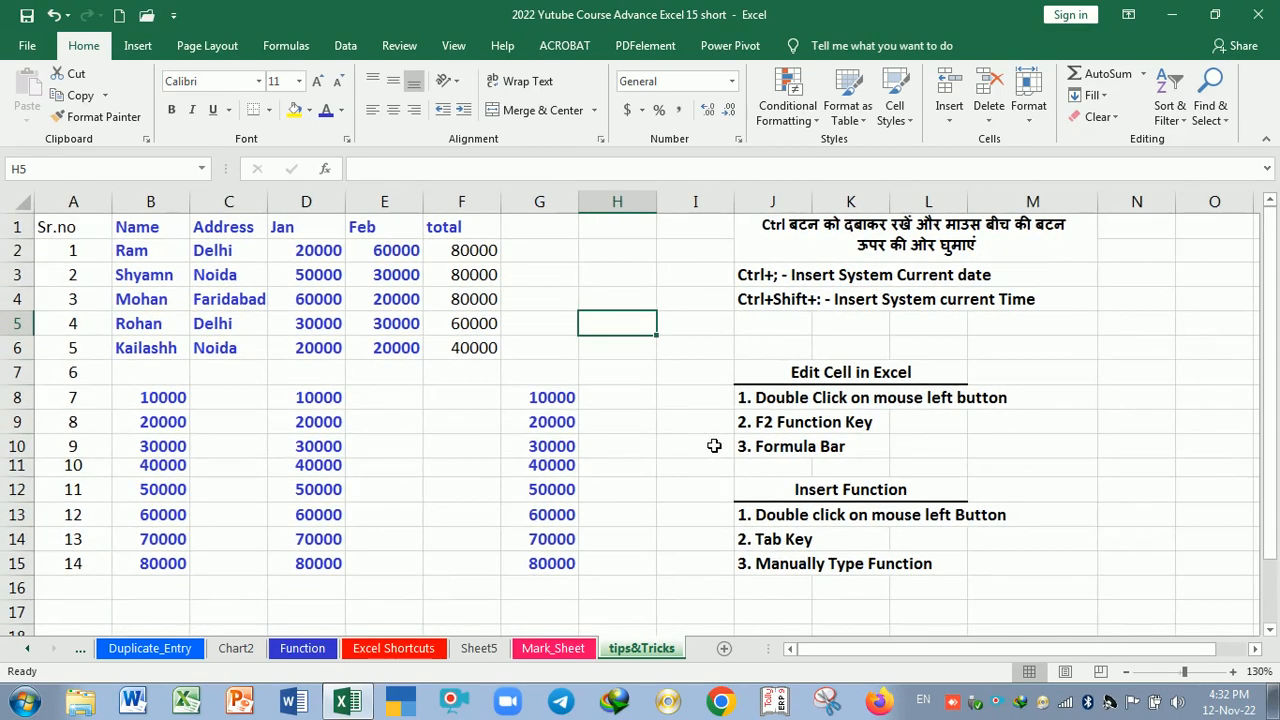
scroll(714, 445, "up", 1, "ctrl")
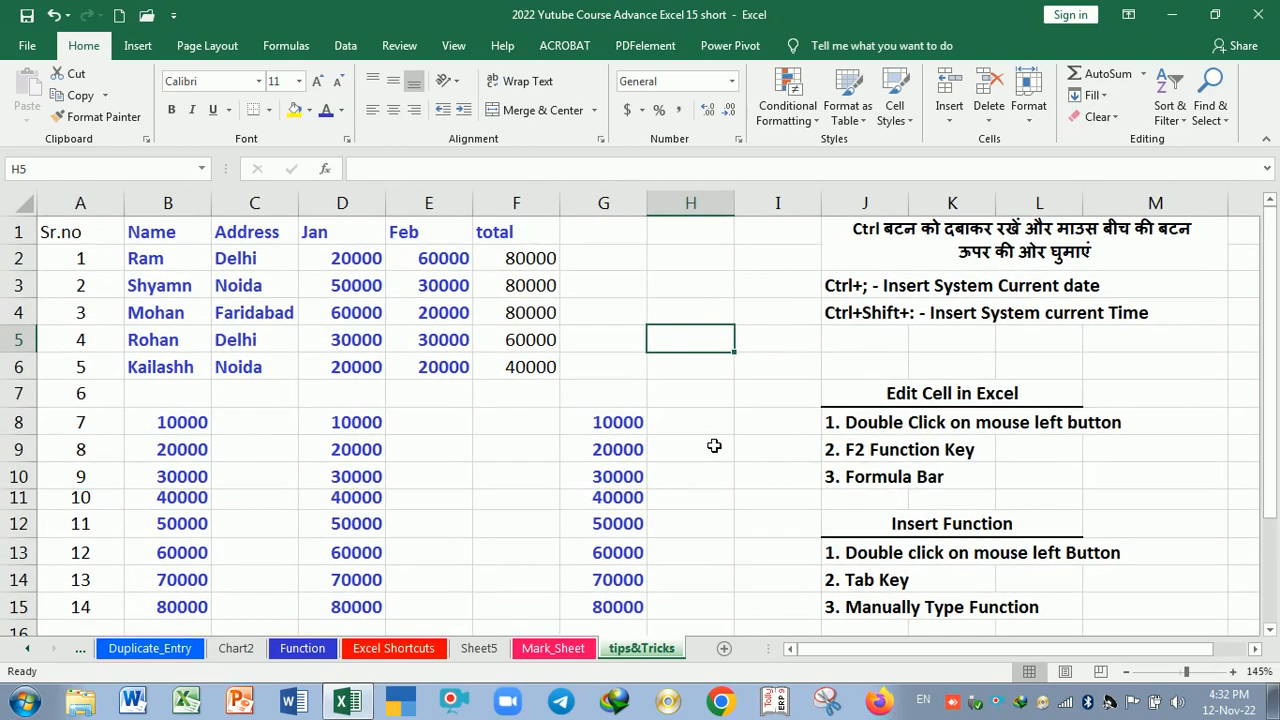
Step: Minimize the workbook window, enlarge the desktop icons and shrink them back
left_click(1175, 22)
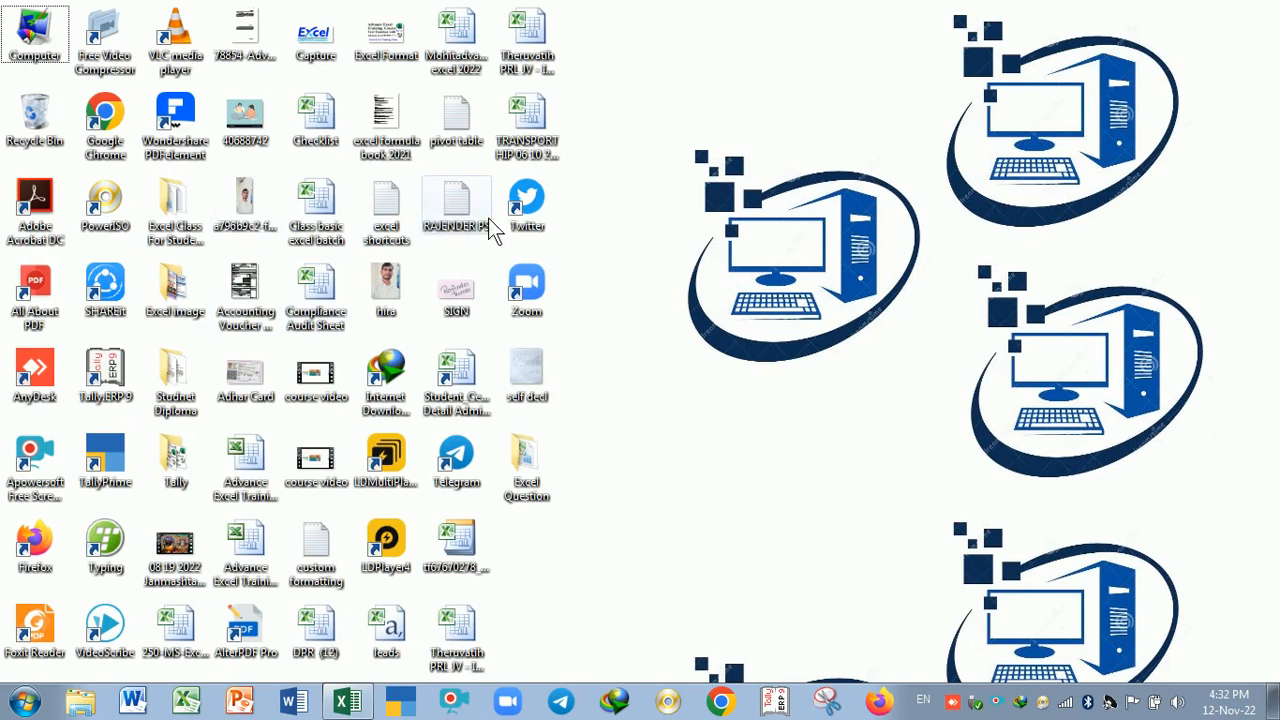
scroll(711, 345, "up", 3)
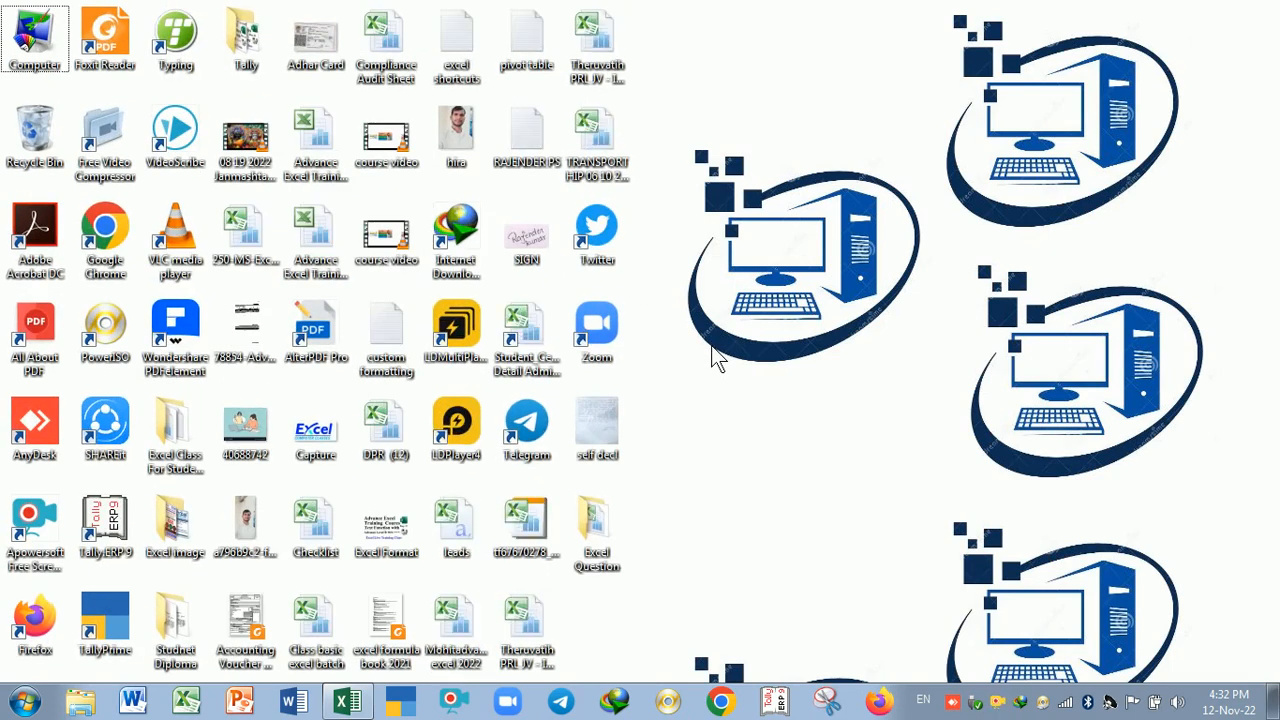
scroll(716, 292, "down", 3)
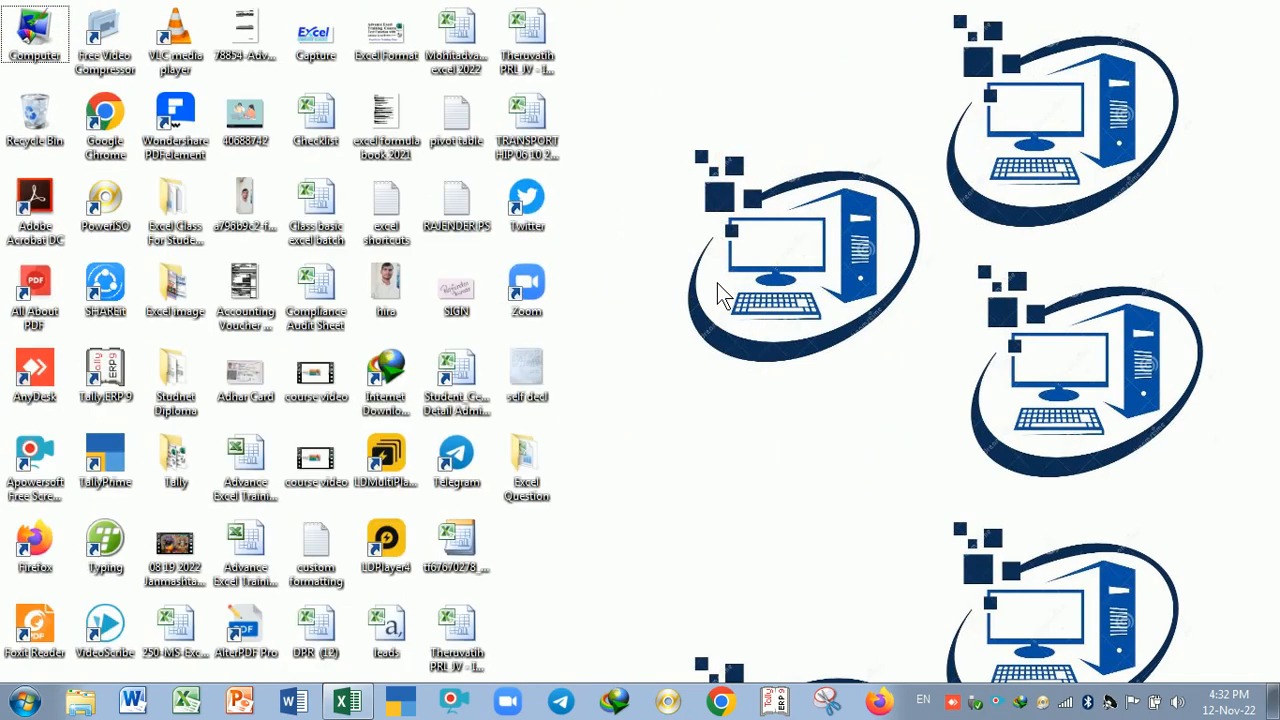
scroll(717, 283, "down", 1)
scroll(717, 283, "up", 1)
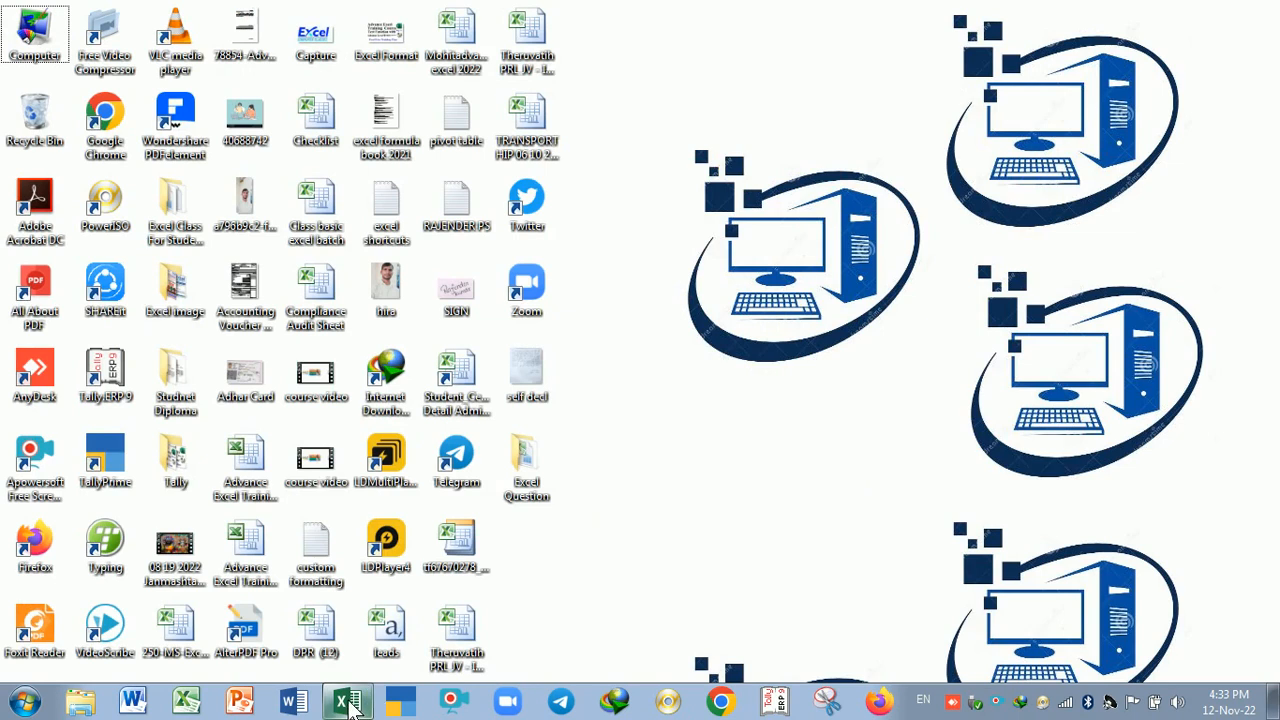
Step: Switch to Windows Explorer, open Local Disk (D:) (F:), and check the available icon size and layout views
left_click(80, 703)
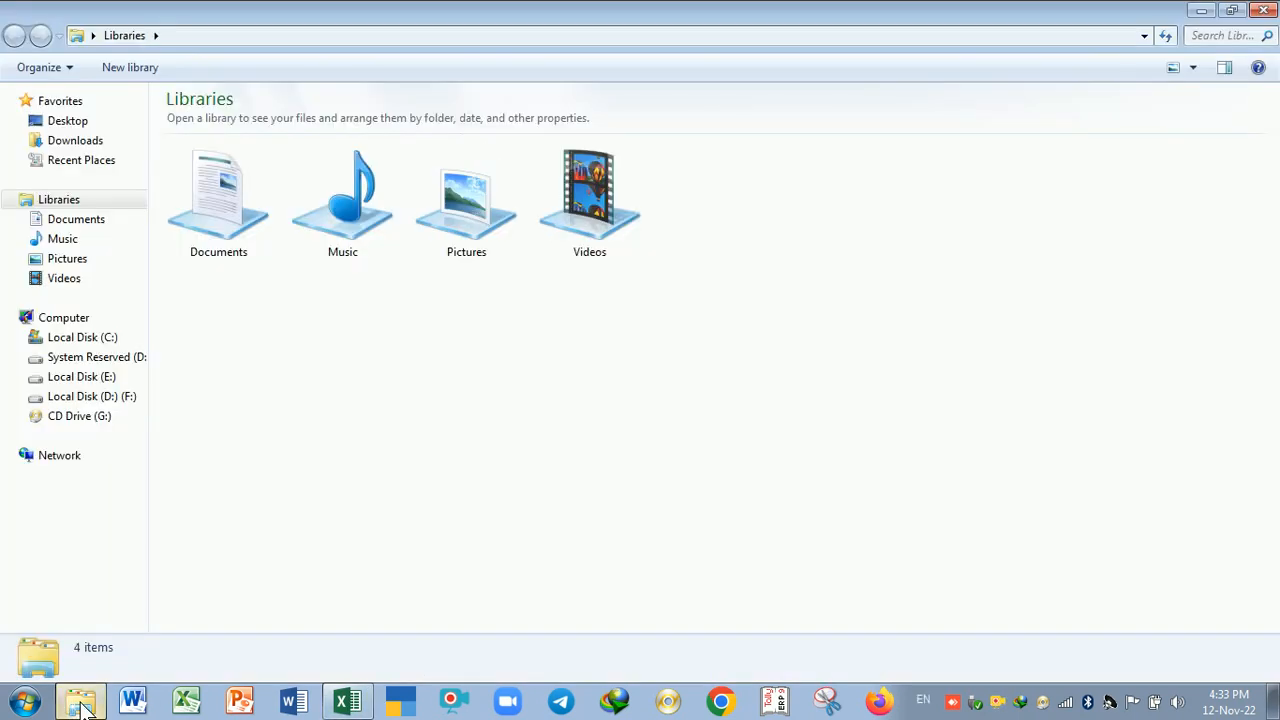
left_click(138, 398)
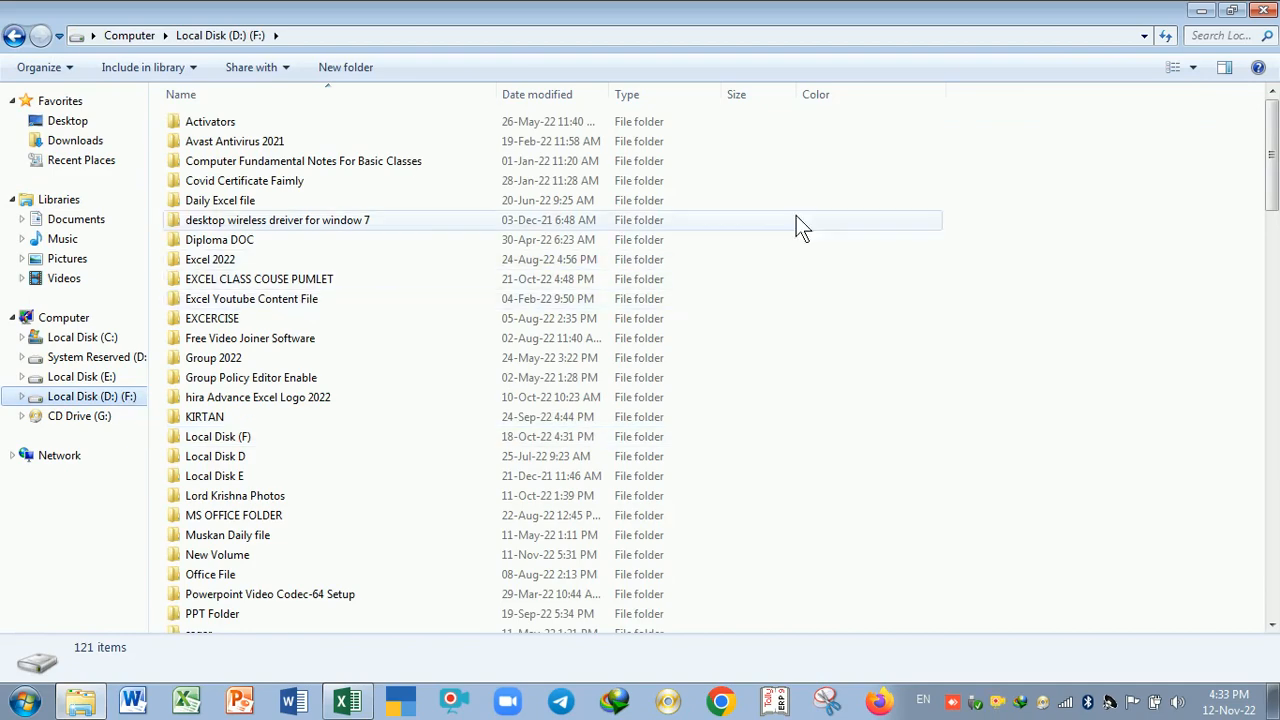
left_click_drag(1273, 146, 1271, 110)
left_click(1199, 71)
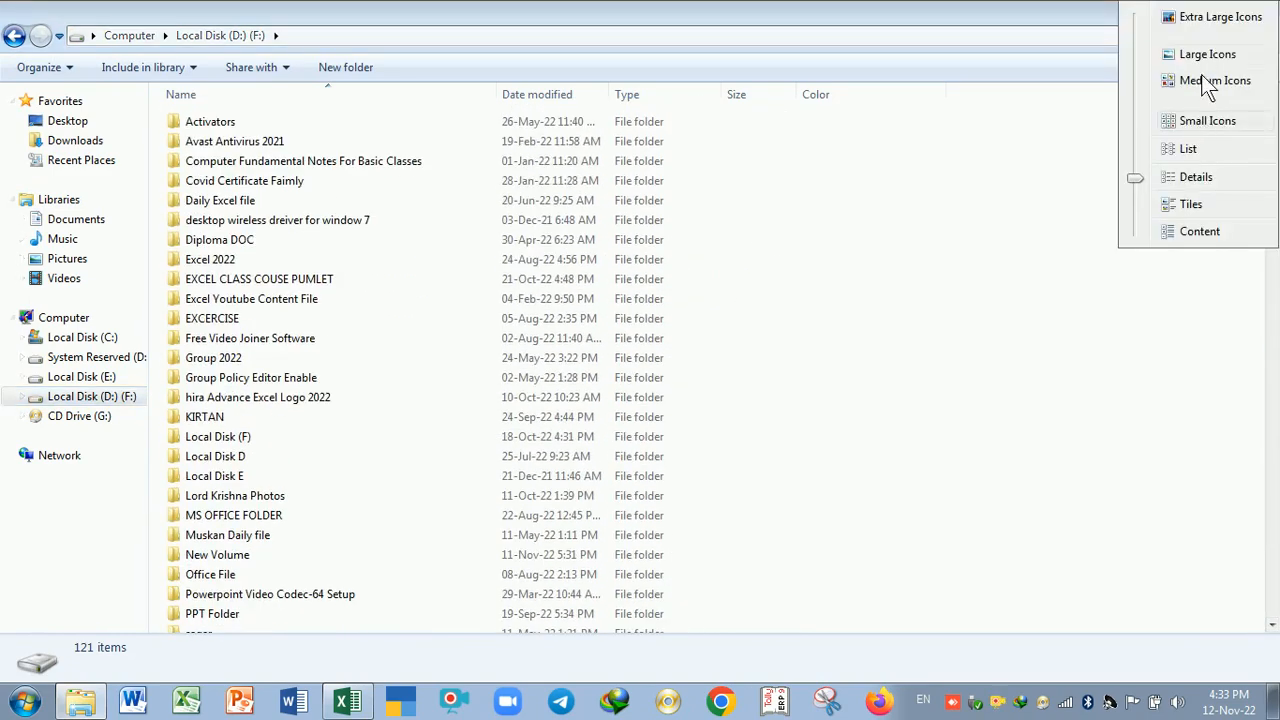
left_click(990, 205)
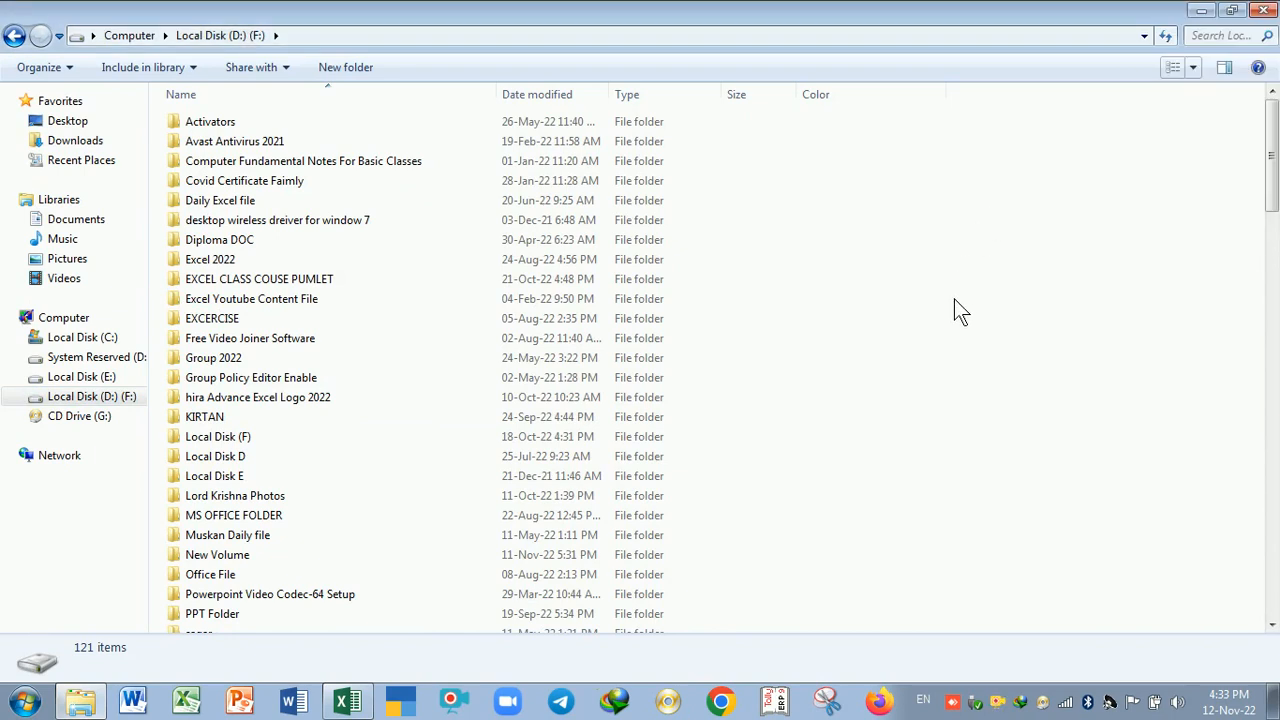
Step: Enlarge and shrink the file icons of Local Disk (D:) (F:), then close the Explorer window
scroll(952, 299, "up", 2, "ctrl")
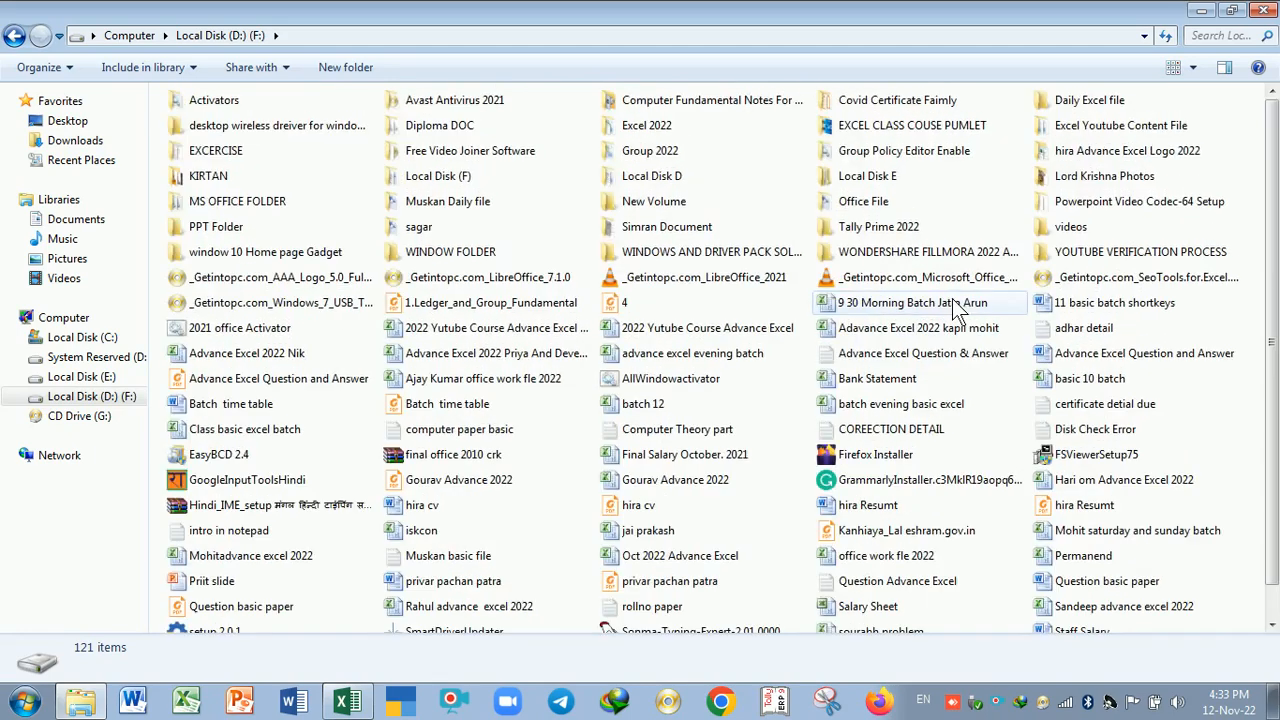
scroll(952, 302, "up", 1, "ctrl")
scroll(941, 300, "down", 2, "ctrl")
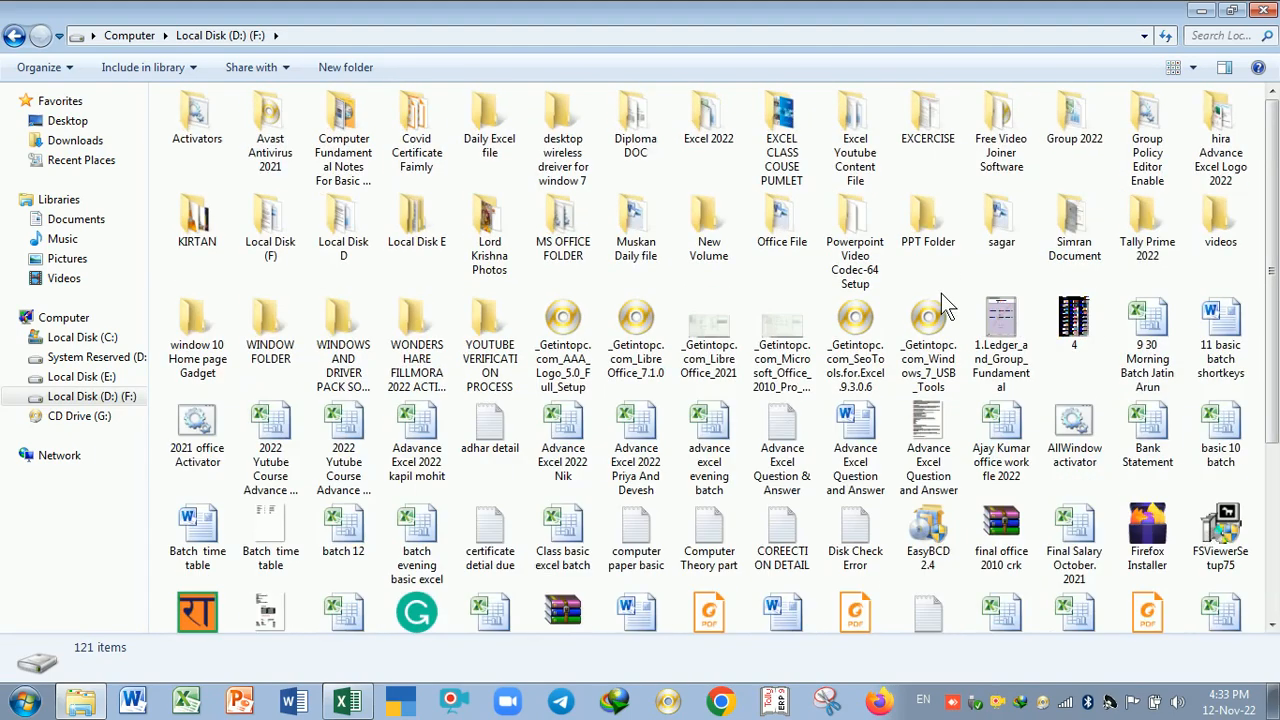
scroll(941, 300, "down", 1, "ctrl")
scroll(941, 300, "up", 2, "ctrl")
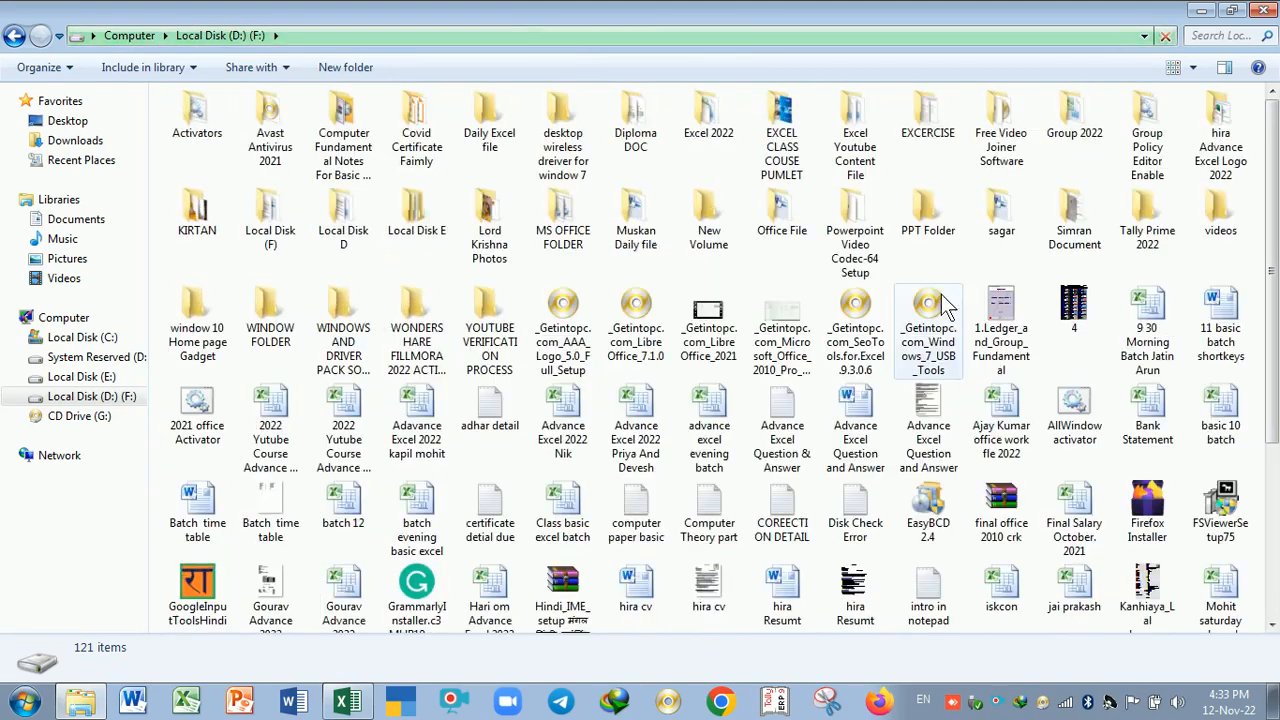
left_click(1268, 10)
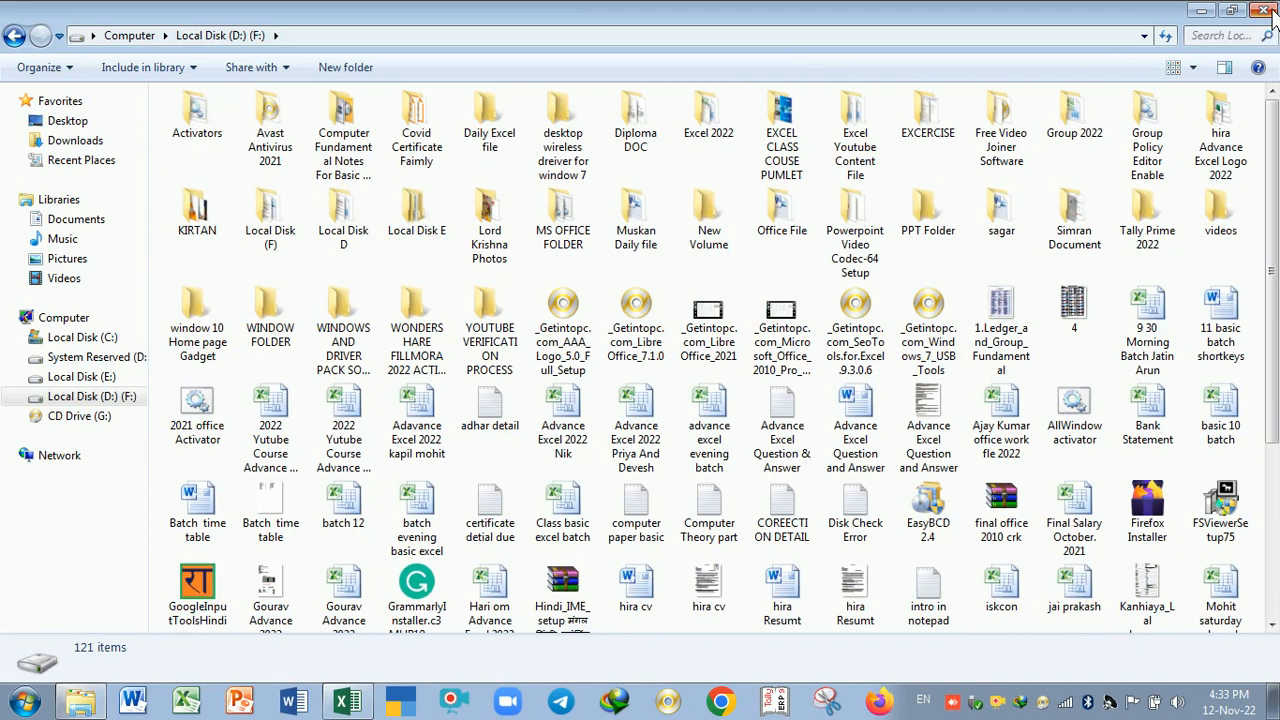
Step: Switch back to the Excel workbook and zoom the worksheet in to 175%, out to about 130%, and back to 145%
left_click(346, 701)
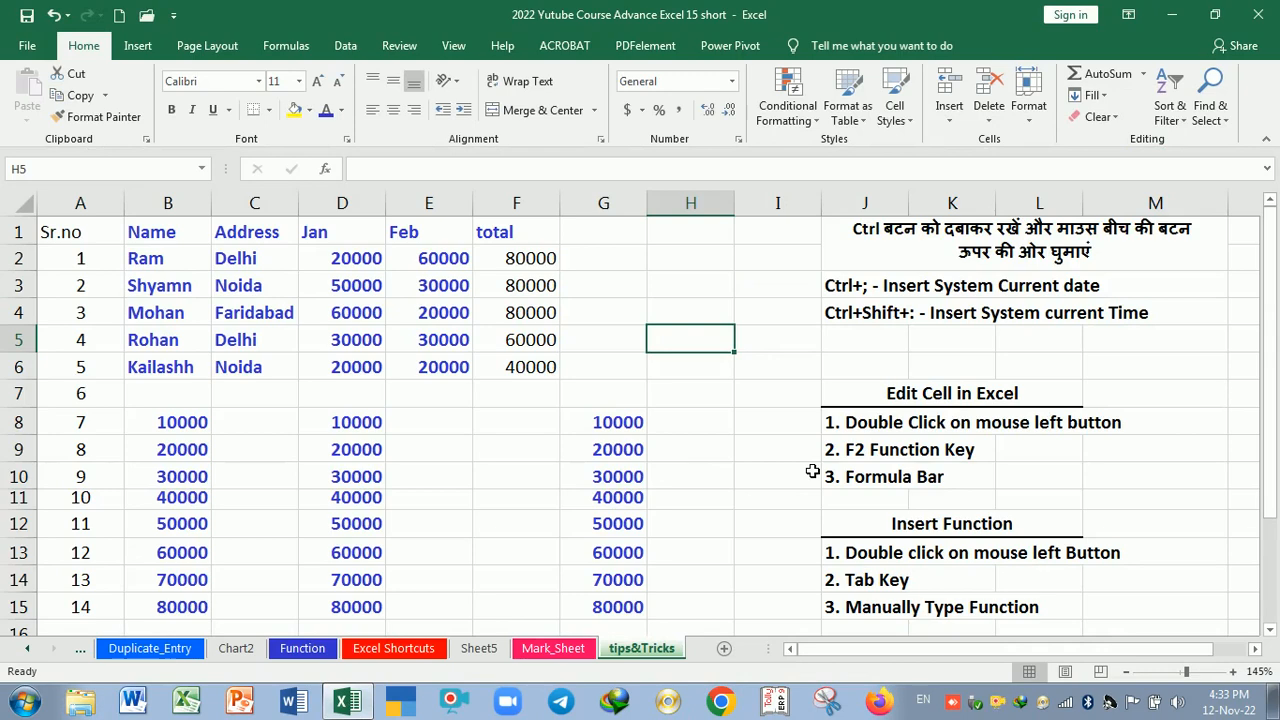
scroll(774, 436, "up", 2, "ctrl")
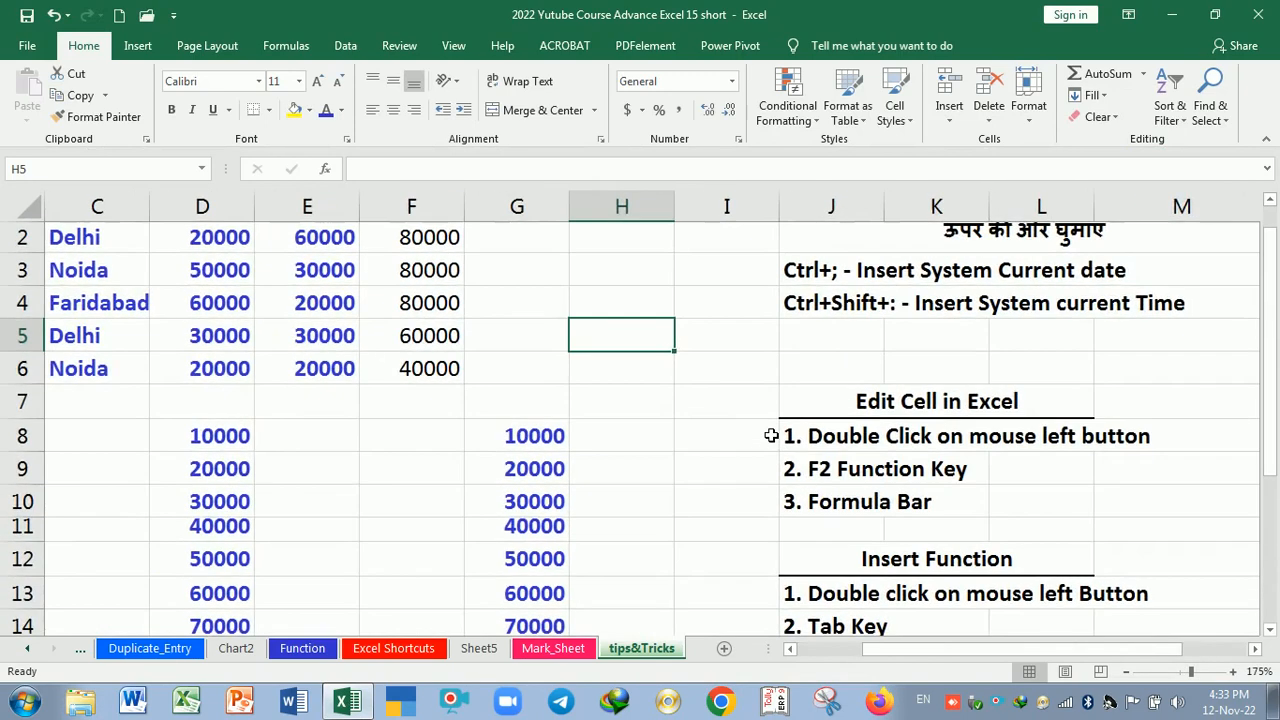
scroll(771, 435, "down", 2, "ctrl")
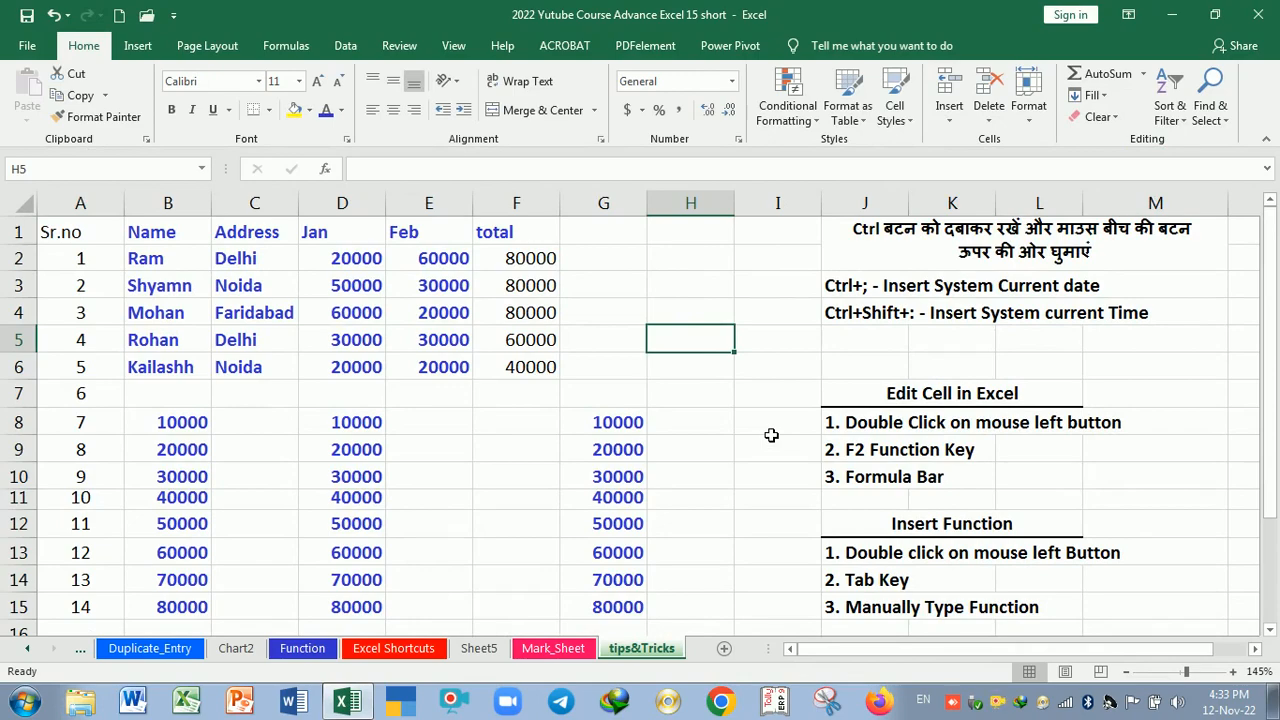
scroll(771, 435, "down", 2, "ctrl")
scroll(771, 435, "up", 4, "ctrl")
scroll(771, 435, "down", 3, "ctrl")
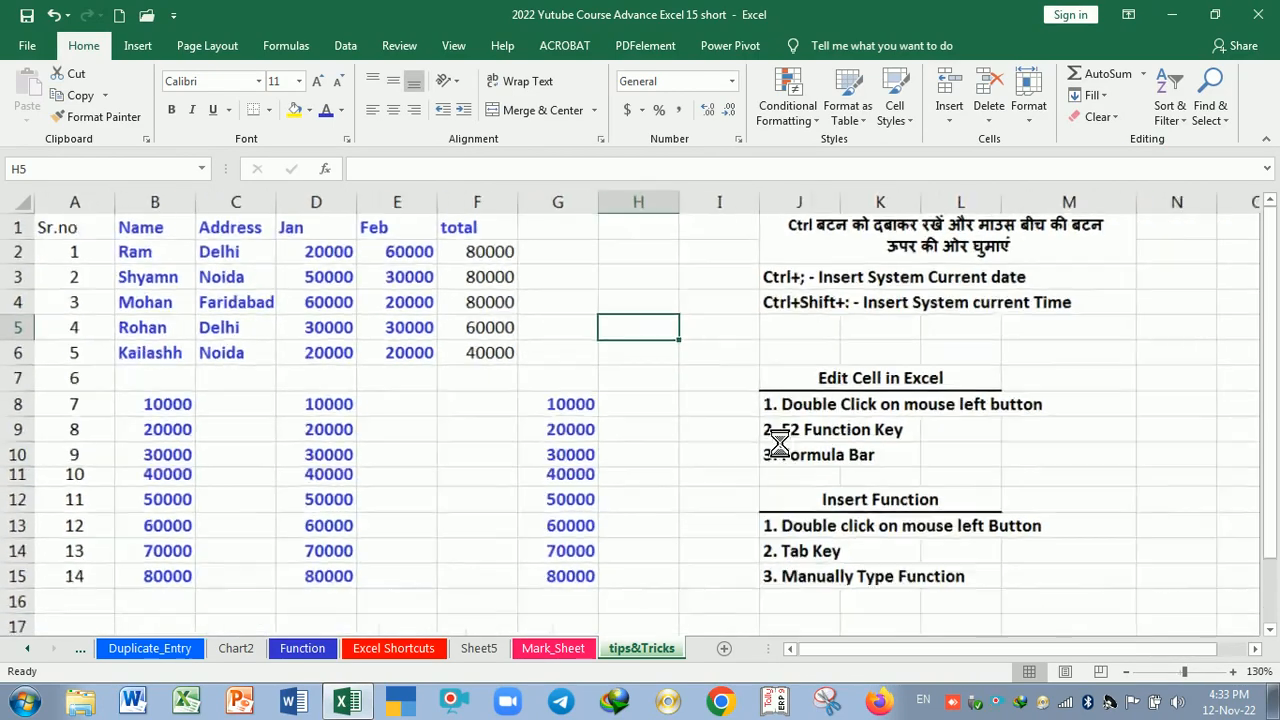
scroll(779, 443, "down", 1, "ctrl")
scroll(771, 435, "up", 2, "ctrl")
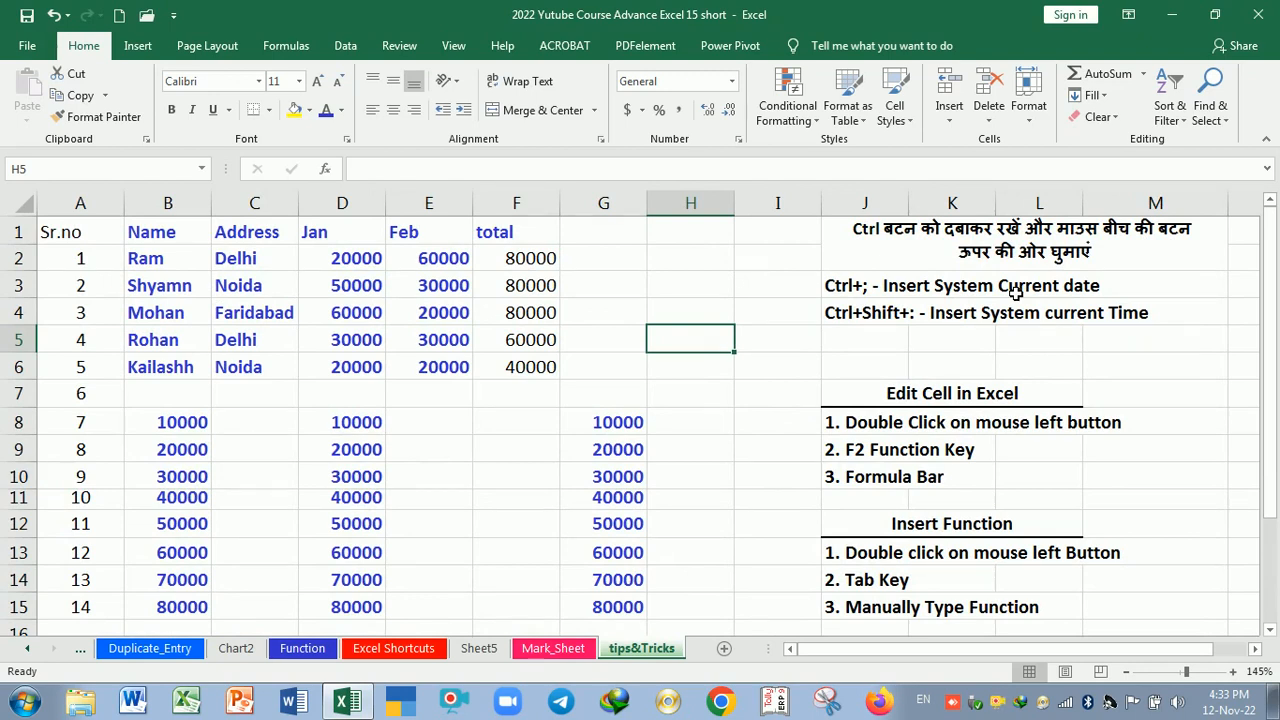
Step: Insert the current system date in cell H3
left_click(692, 288)
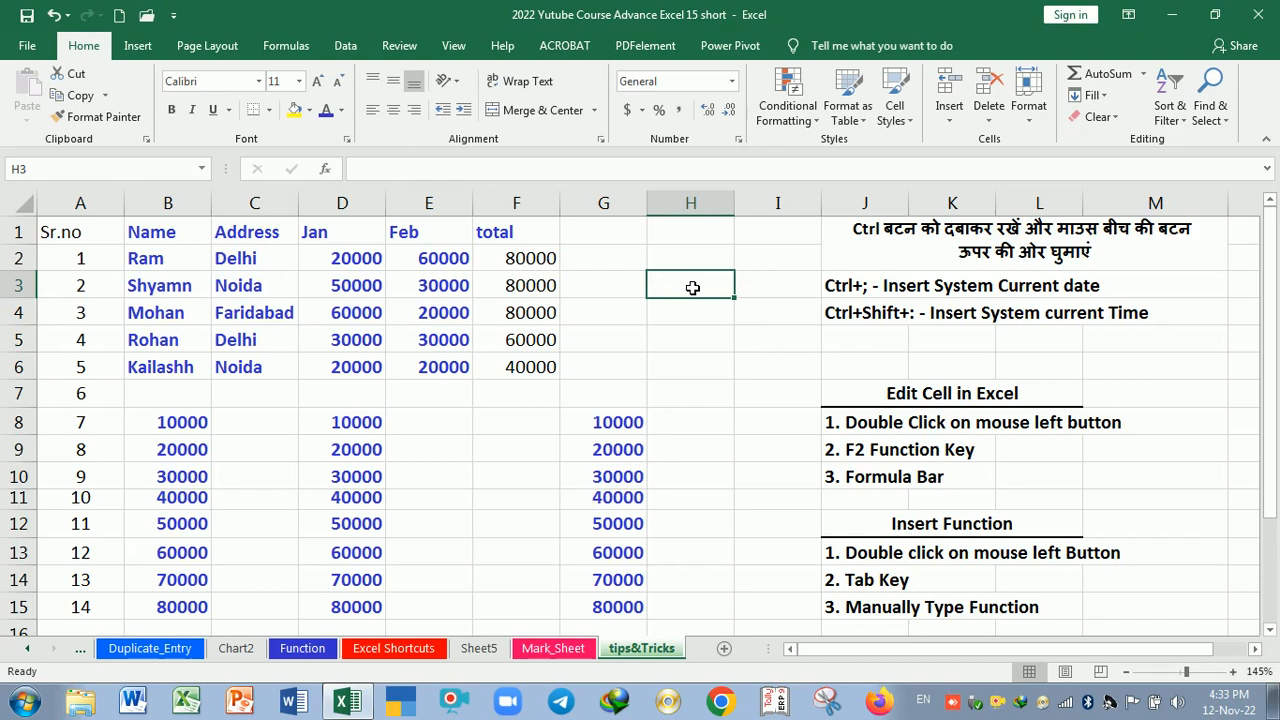
key("ctrl+semicolon")
key("Return")
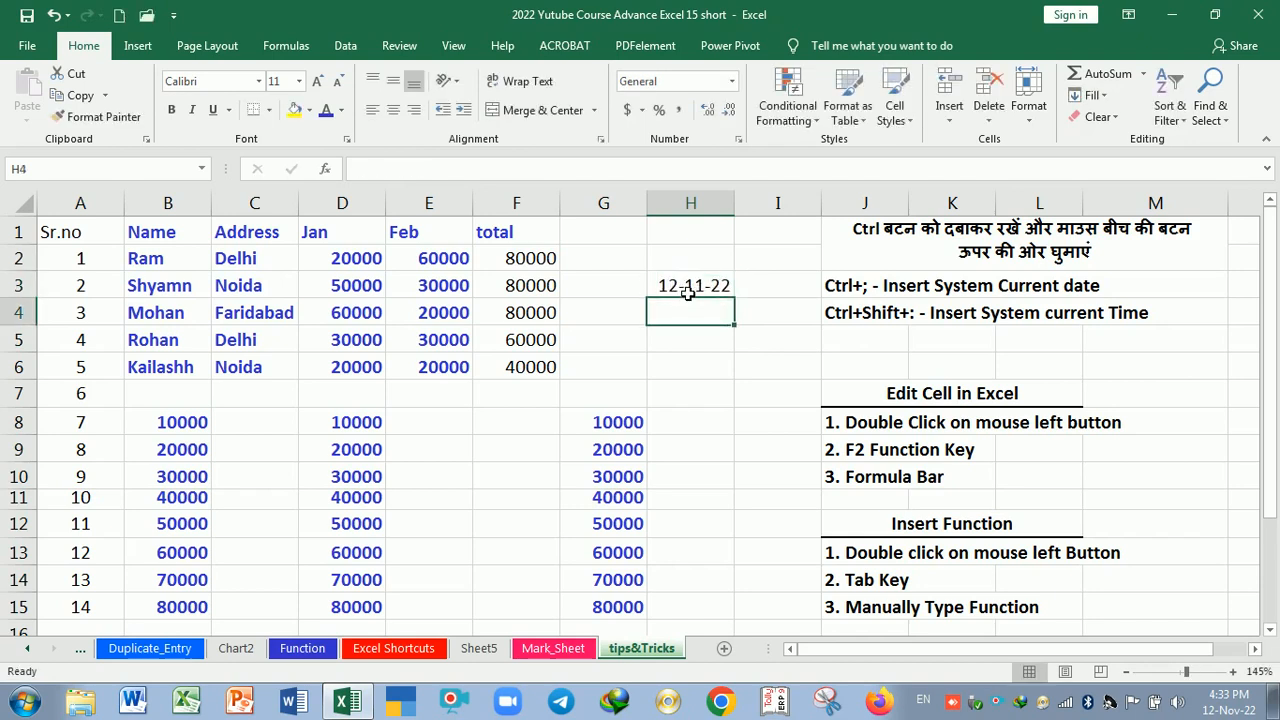
left_click(688, 290)
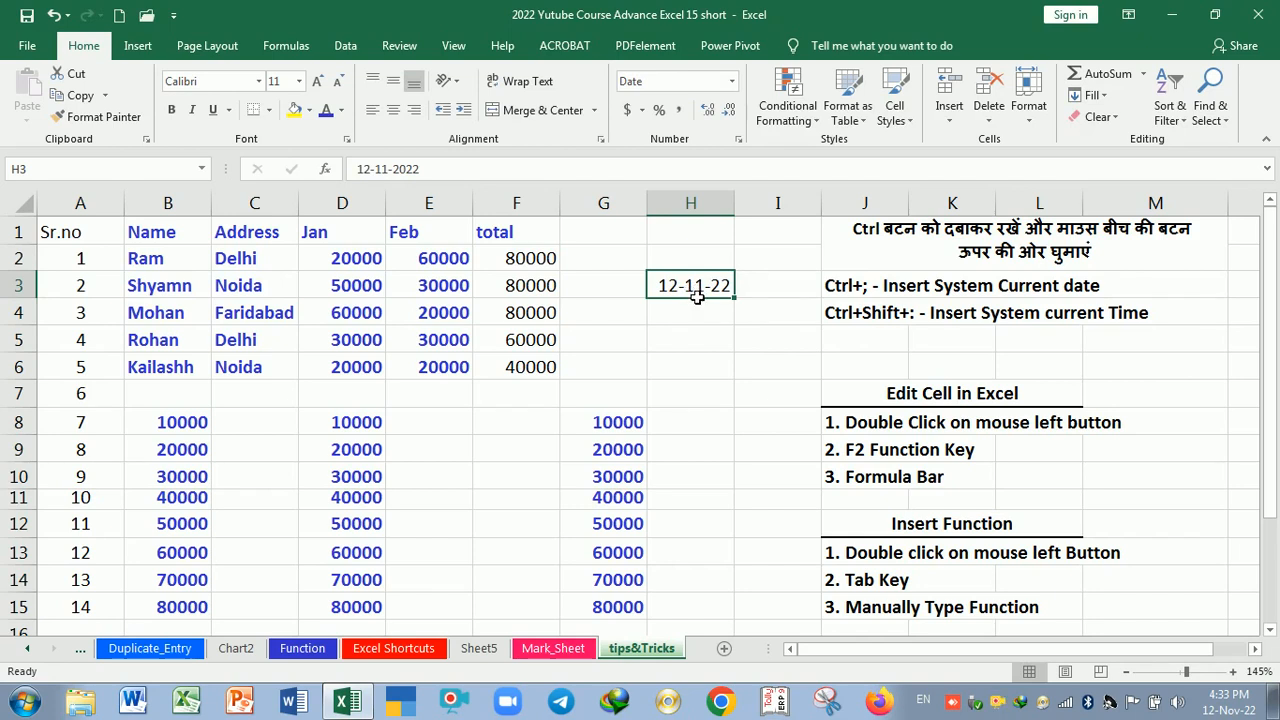
Step: Insert the current system time in cell H4
left_click(697, 315)
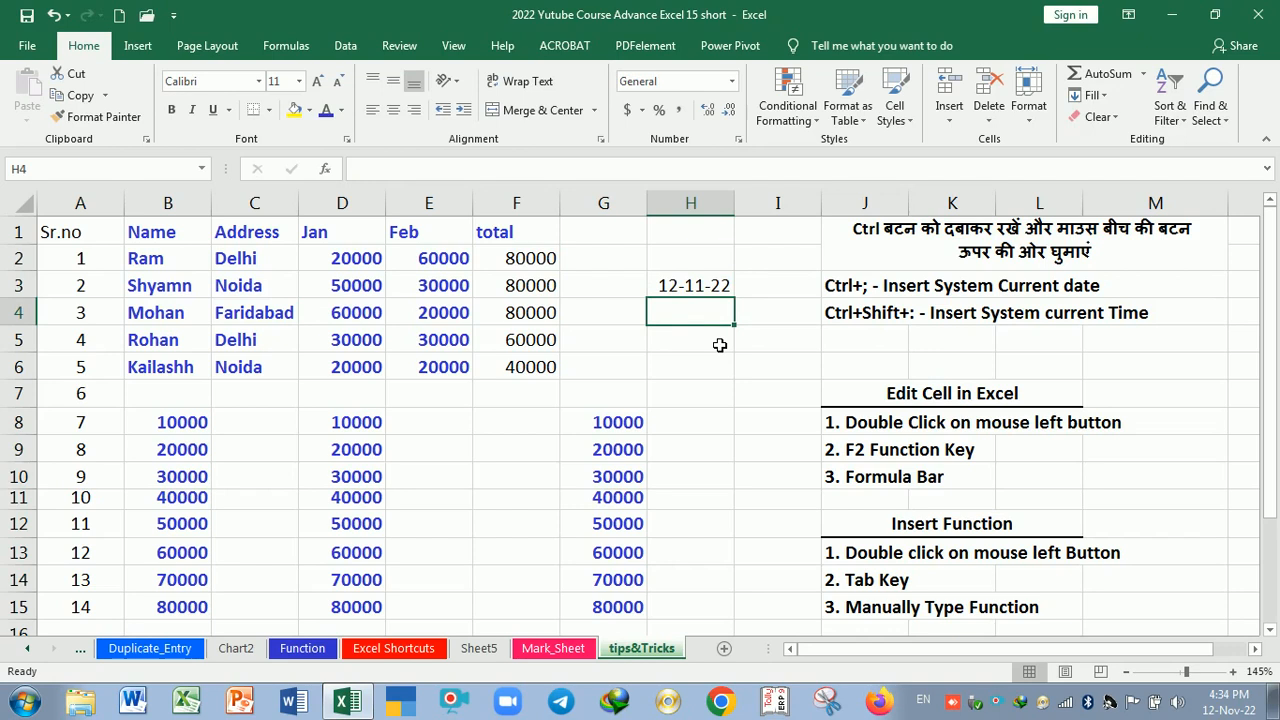
key("ctrl+shift+semicolon")
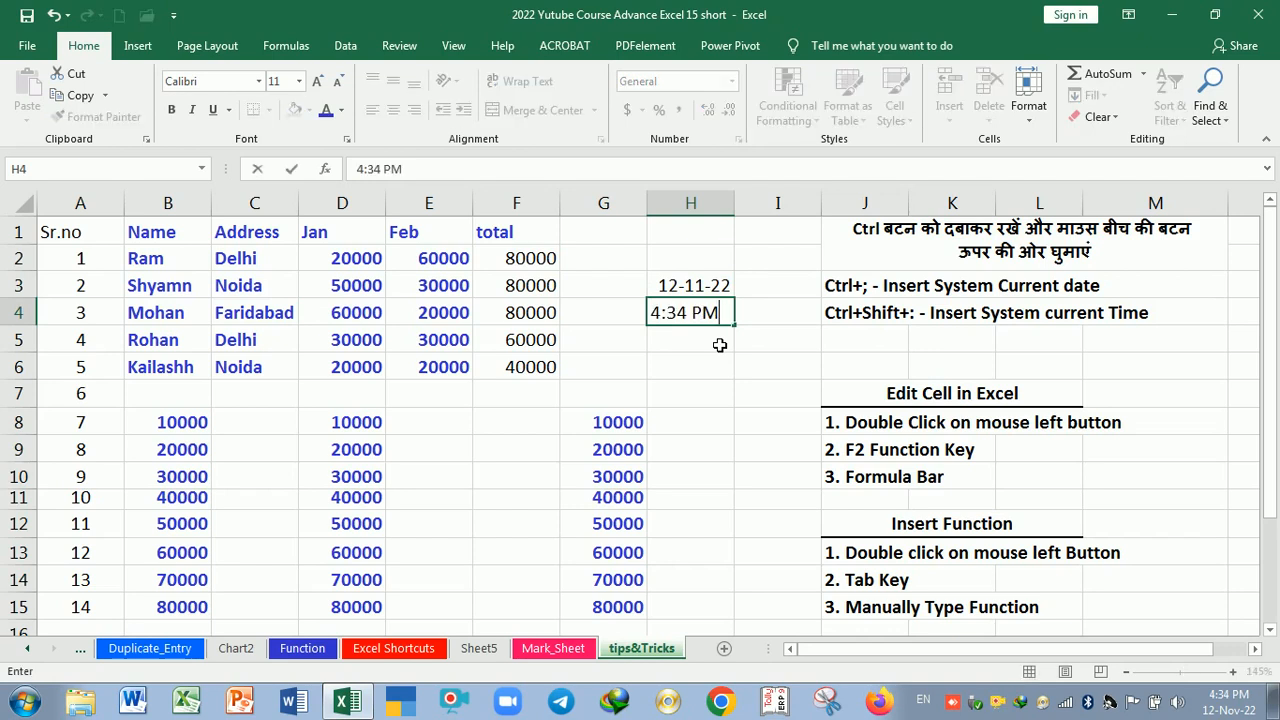
key("Return")
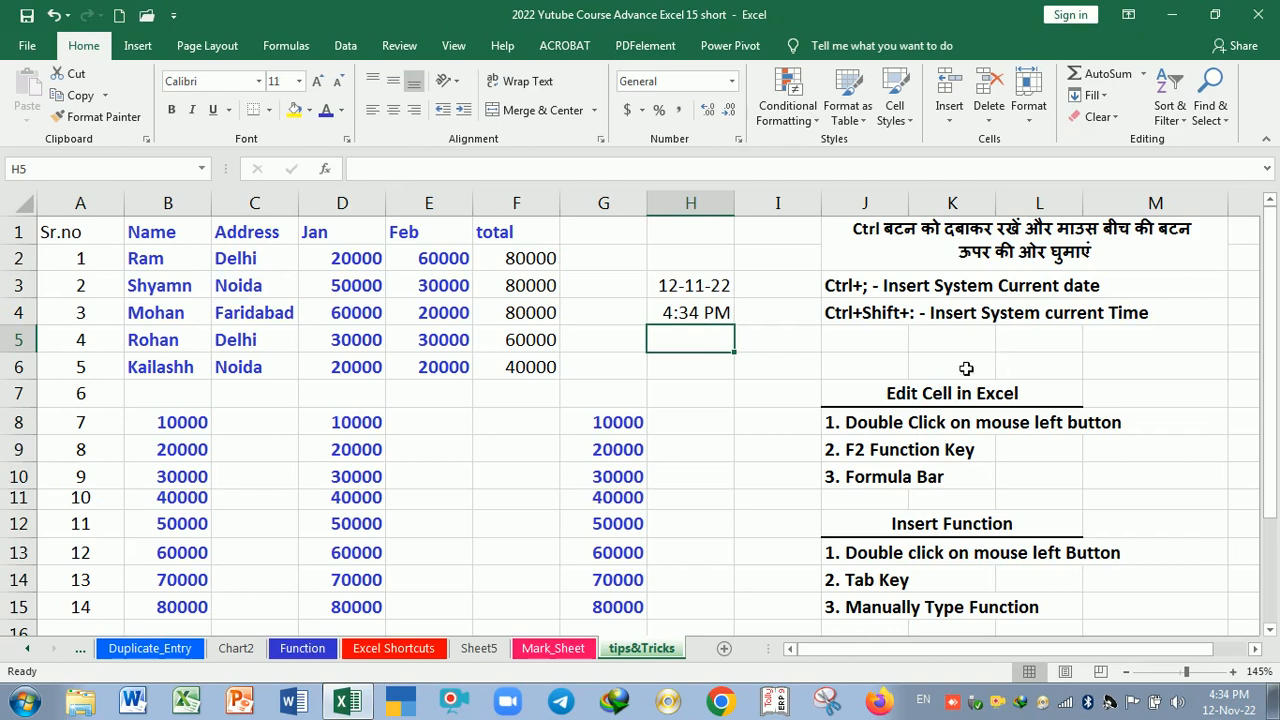
left_click(880, 404)
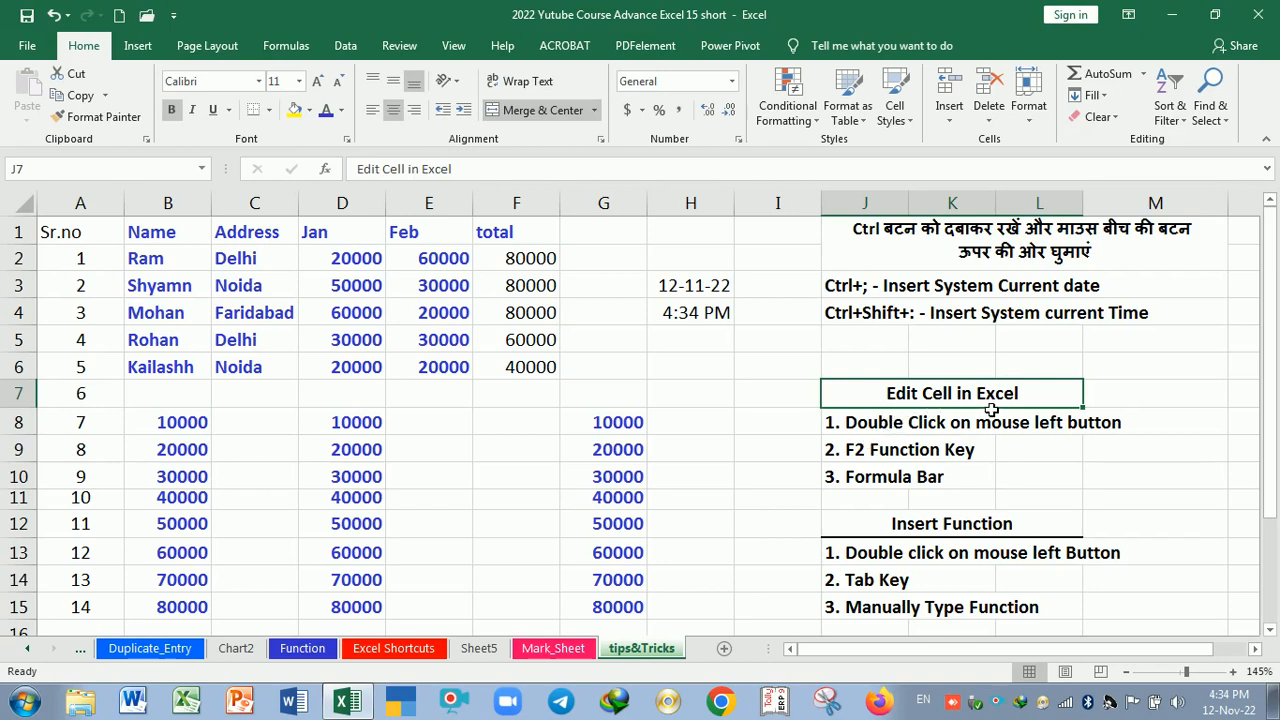
left_click(1138, 484)
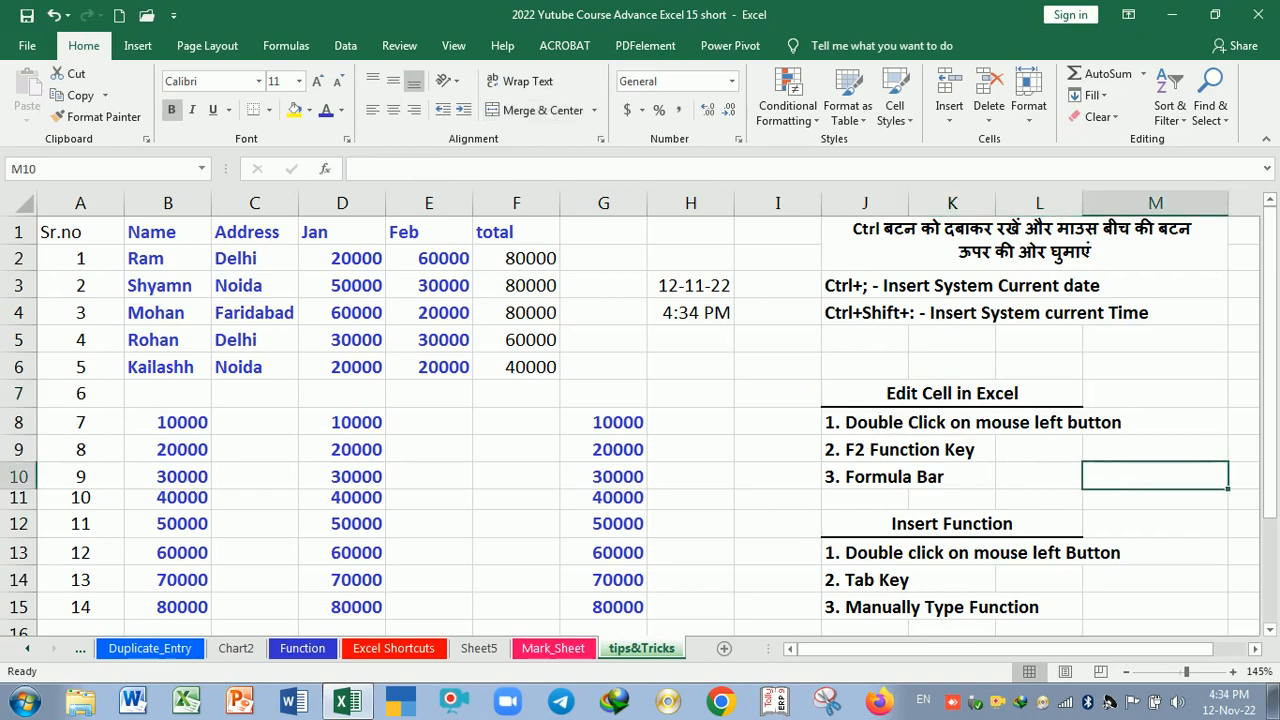
left_click_drag(868, 424, 868, 479)
left_click(758, 451)
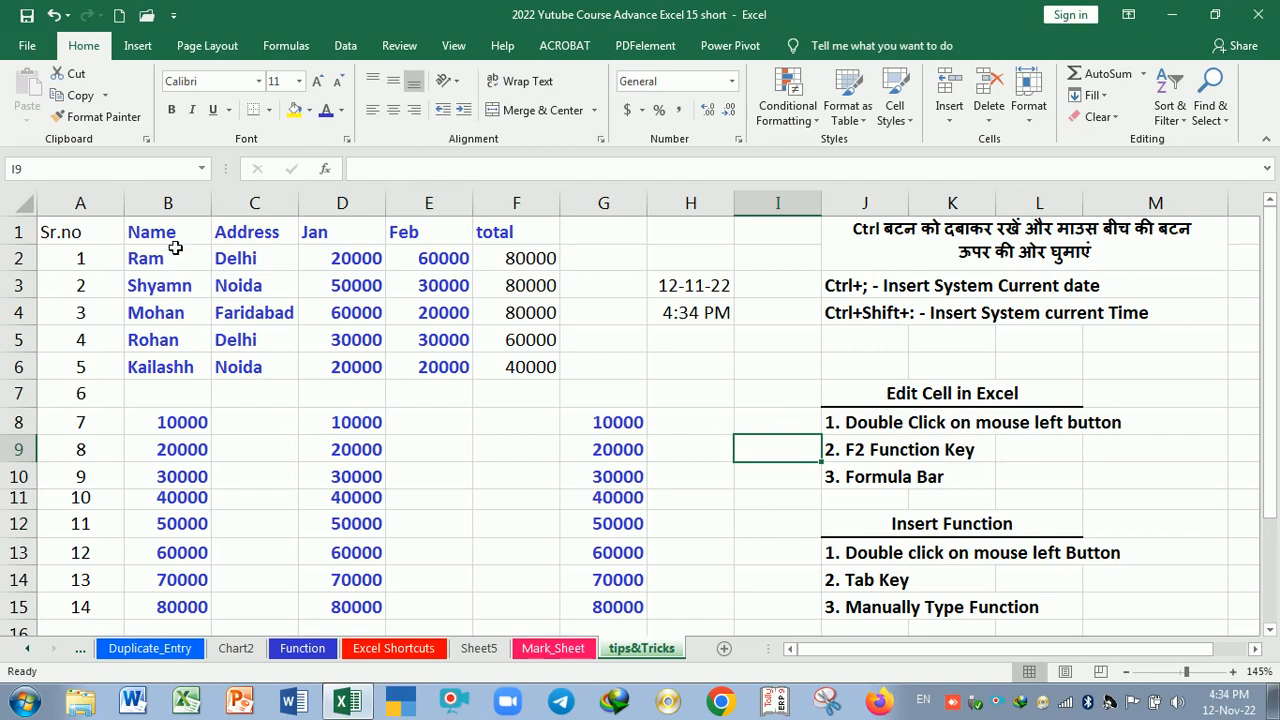
Step: Narrow column A slightly and delete the extra last letter of the name in B3 by editing within the cell
left_click_drag(132, 218, 124, 218)
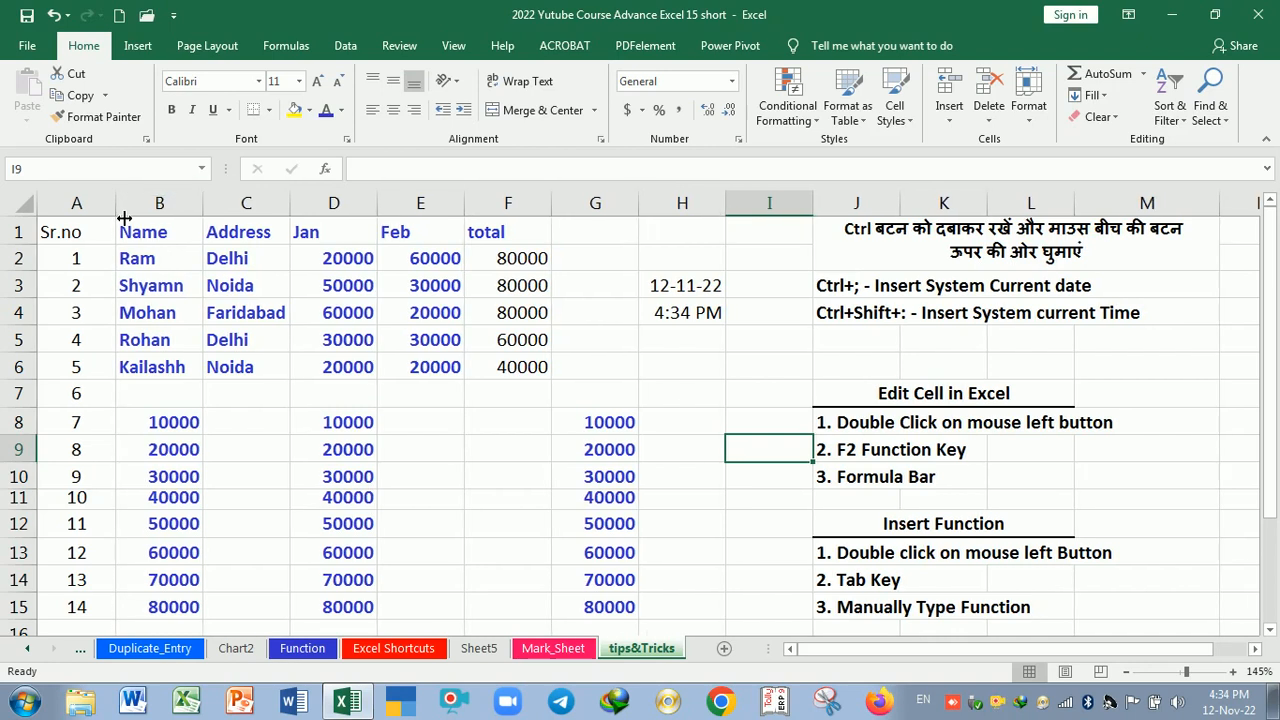
left_click(159, 297)
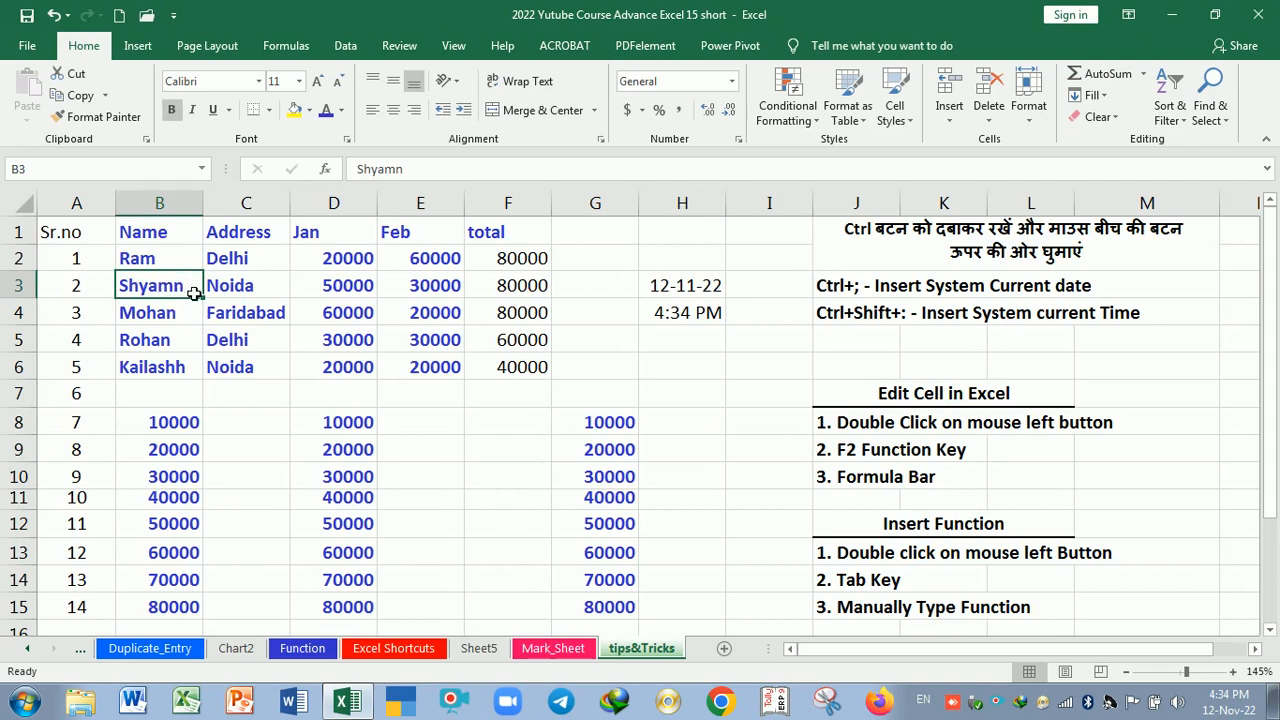
double_click(195, 292)
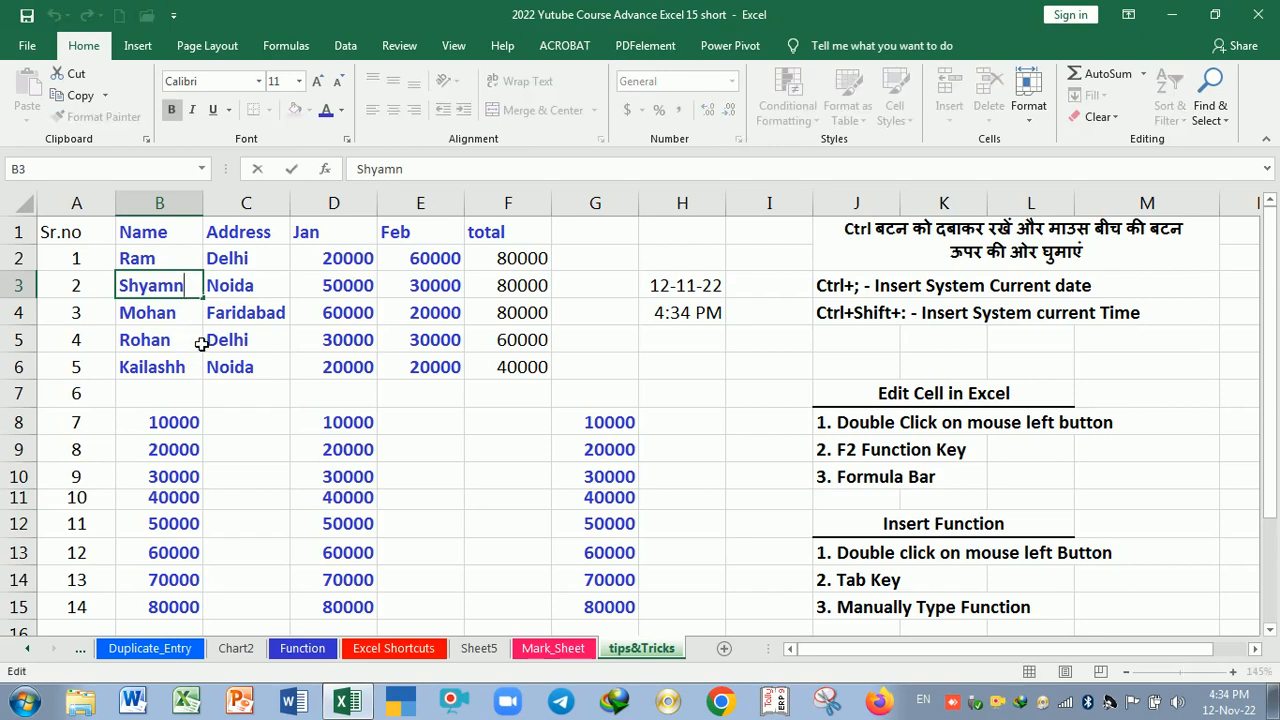
key("BackSpace")
key("Return")
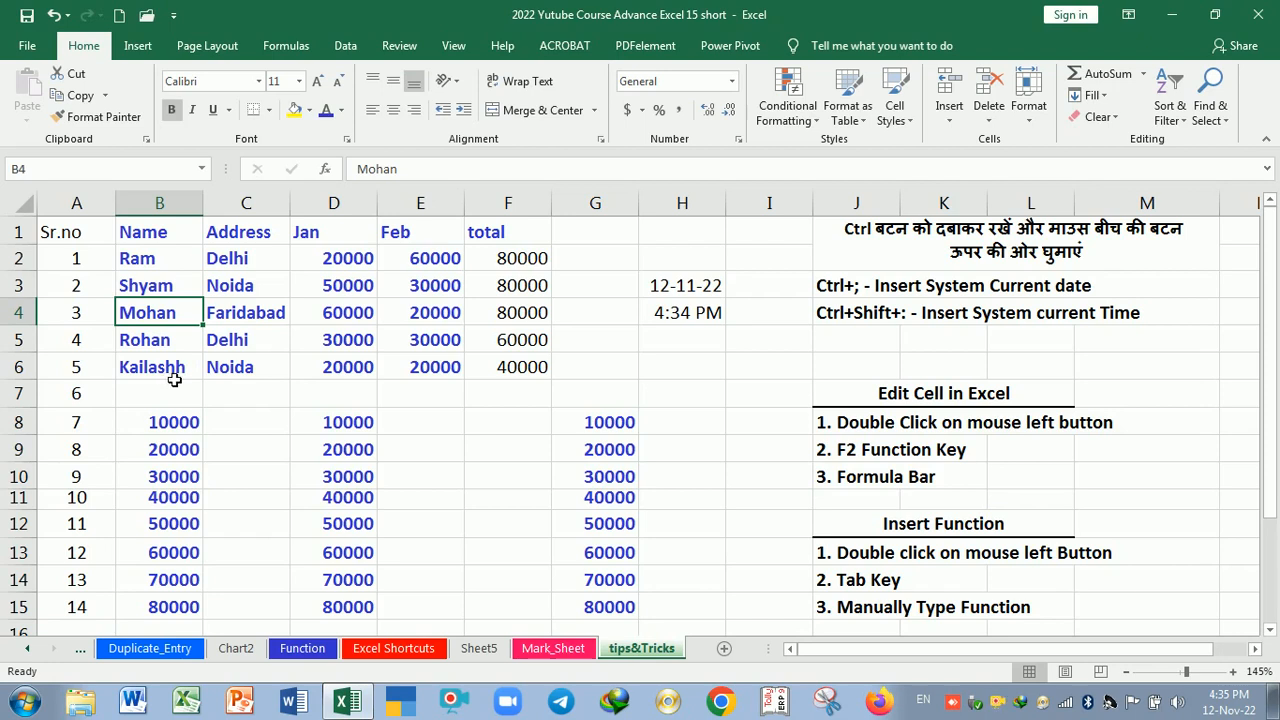
Step: Delete the surplus final "h" from the name in B6 by editing within the cell
left_click(188, 374)
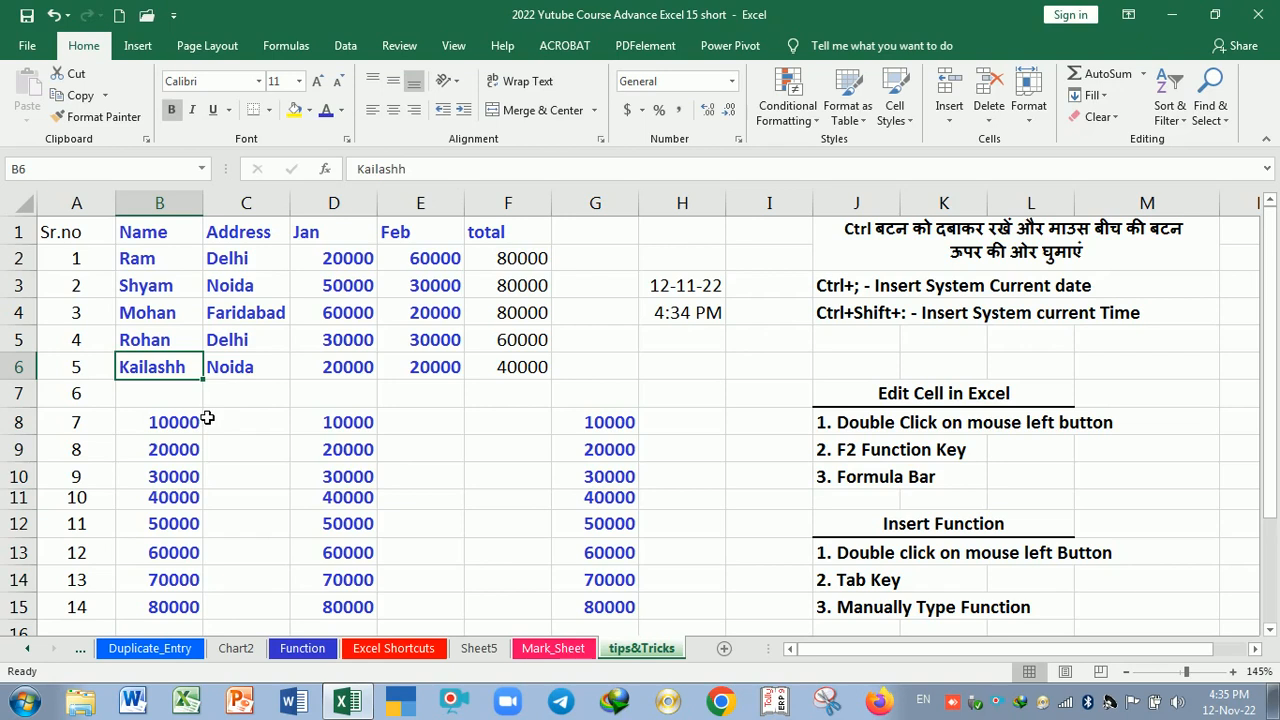
key("F2")
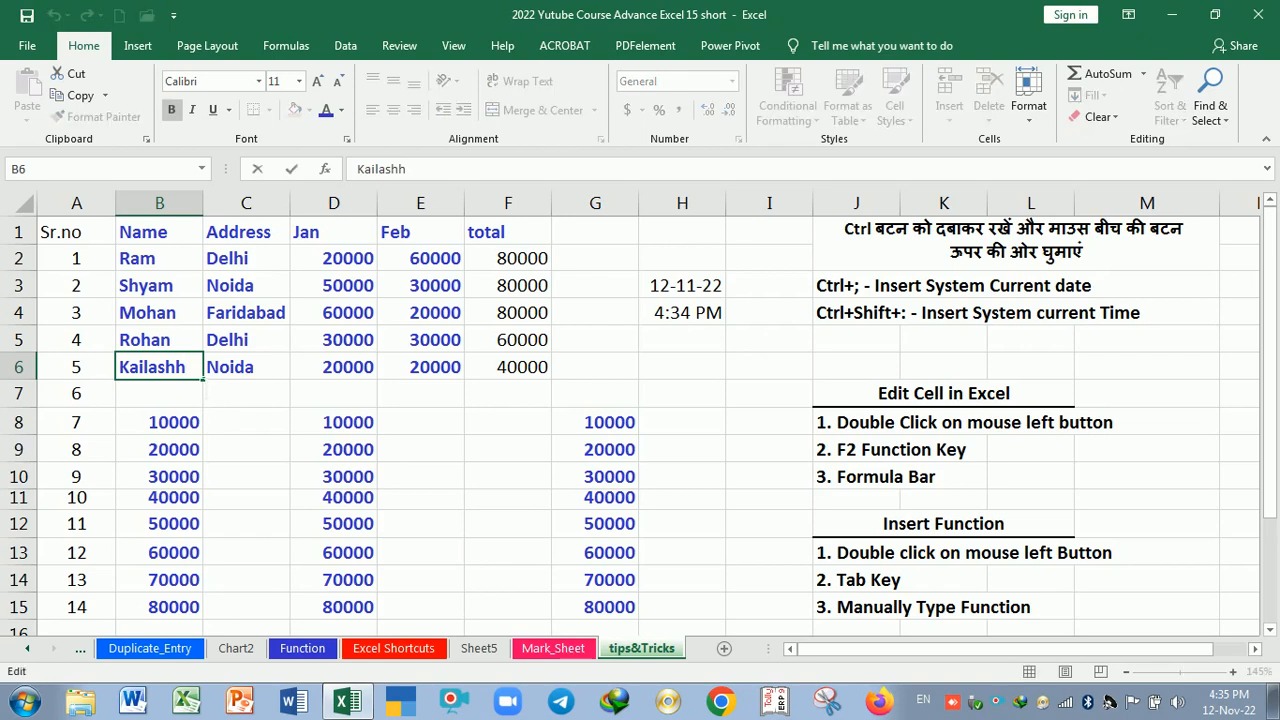
key("BackSpace")
key("Return")
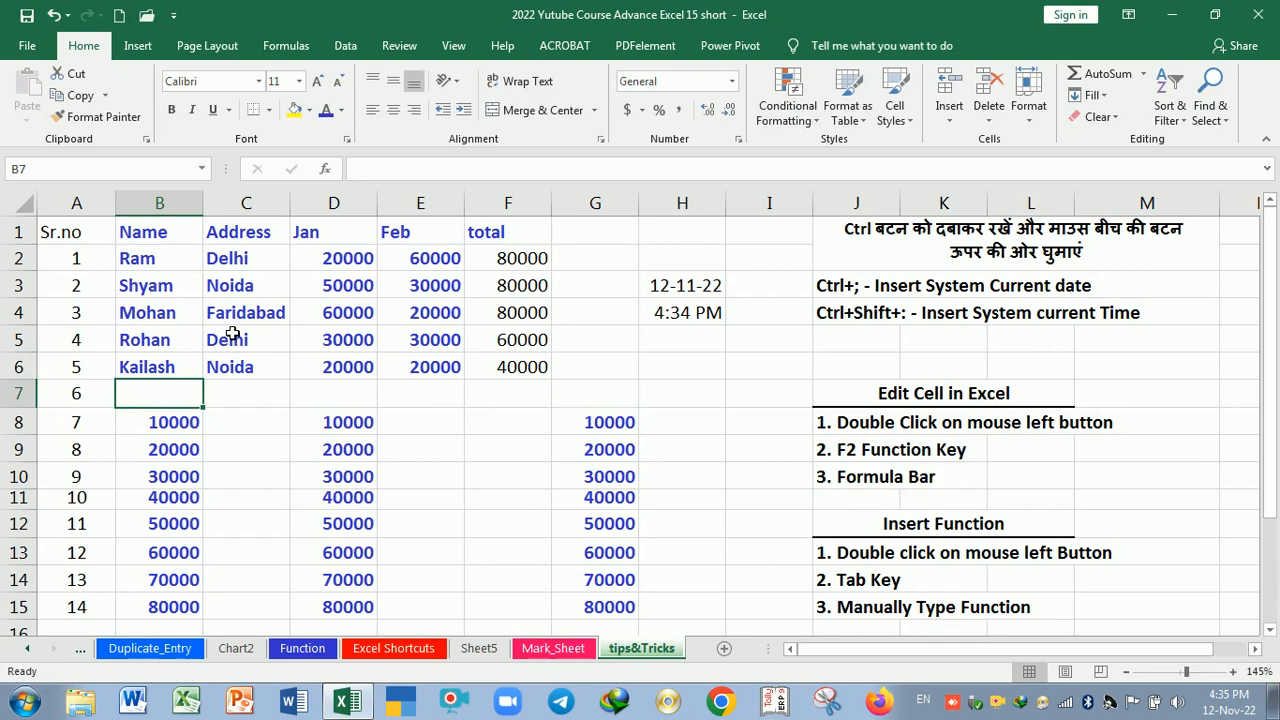
Step: Append "New" to the address in C2 through the formula bar, making it "Delhi New", and widen column C to fit
left_click(267, 266)
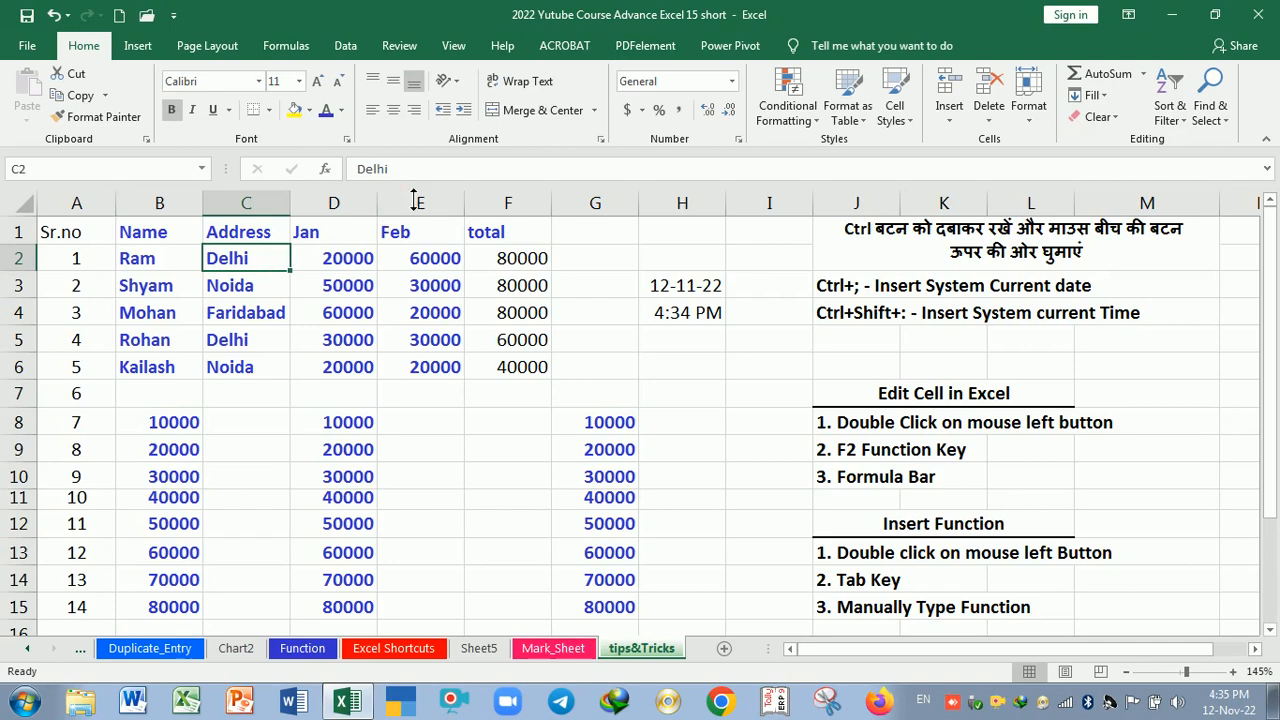
left_click(388, 169)
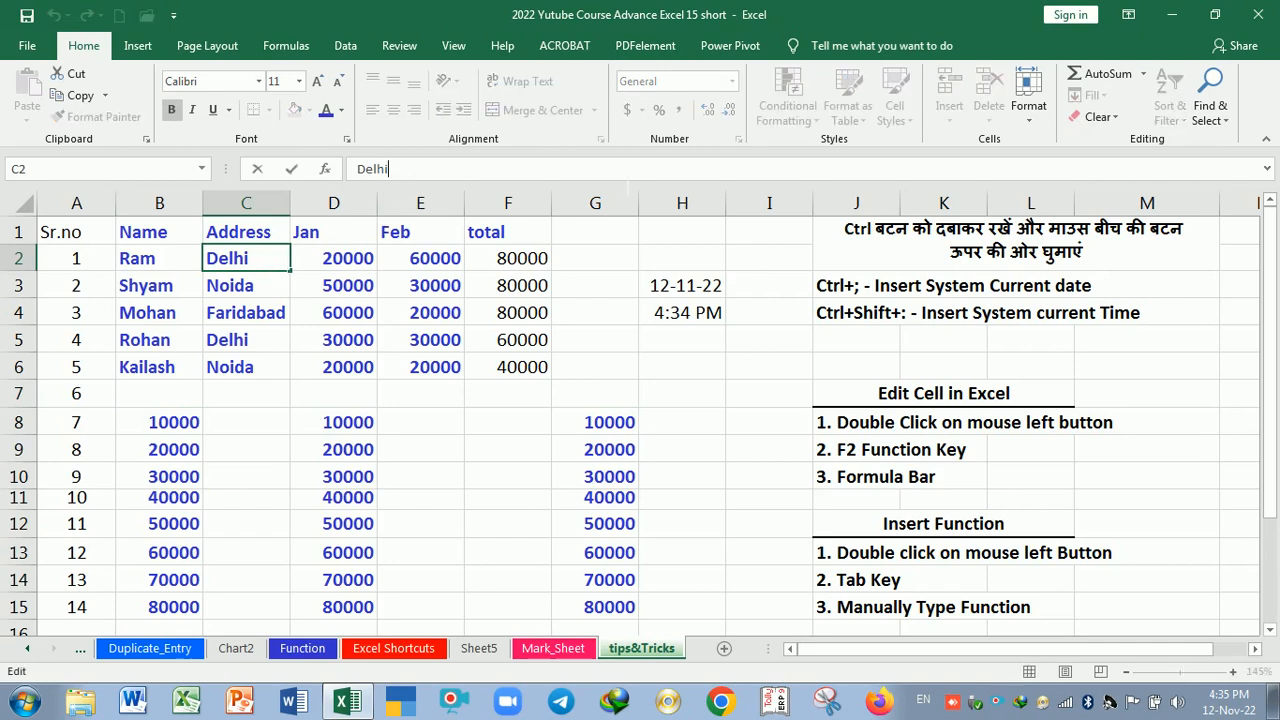
type("New")
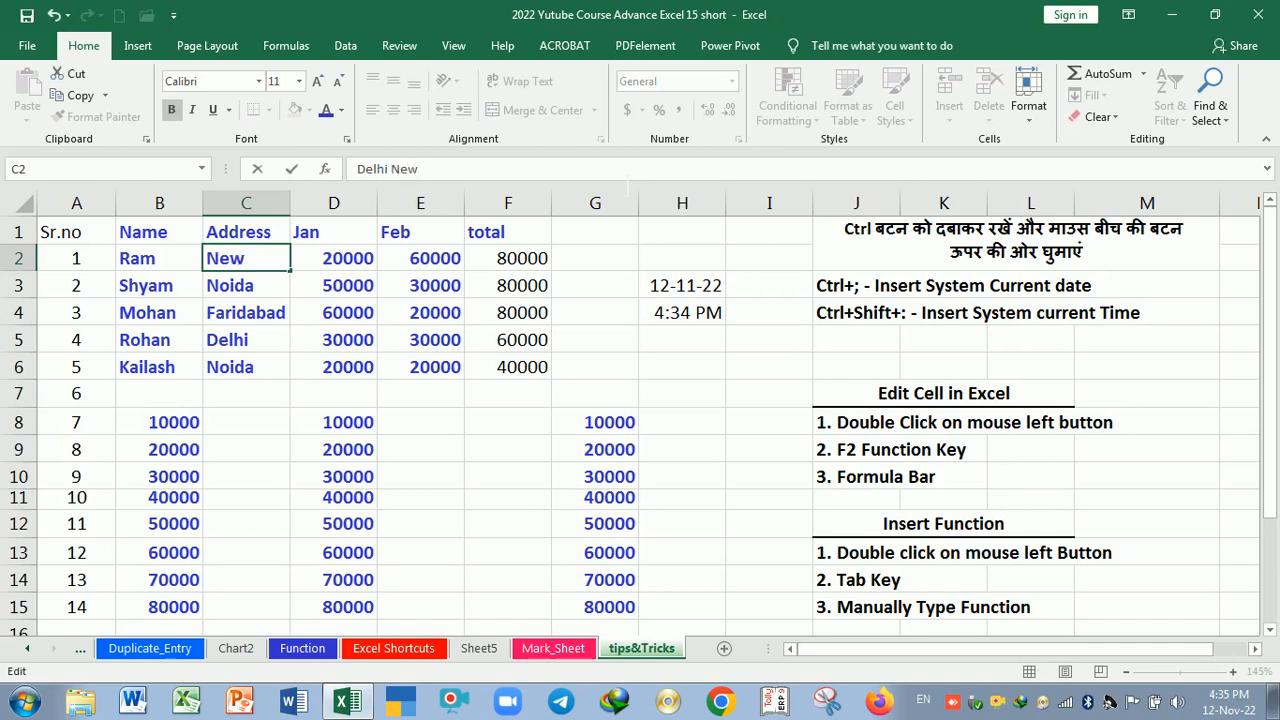
left_click(248, 421)
left_click_drag(291, 205, 300, 205)
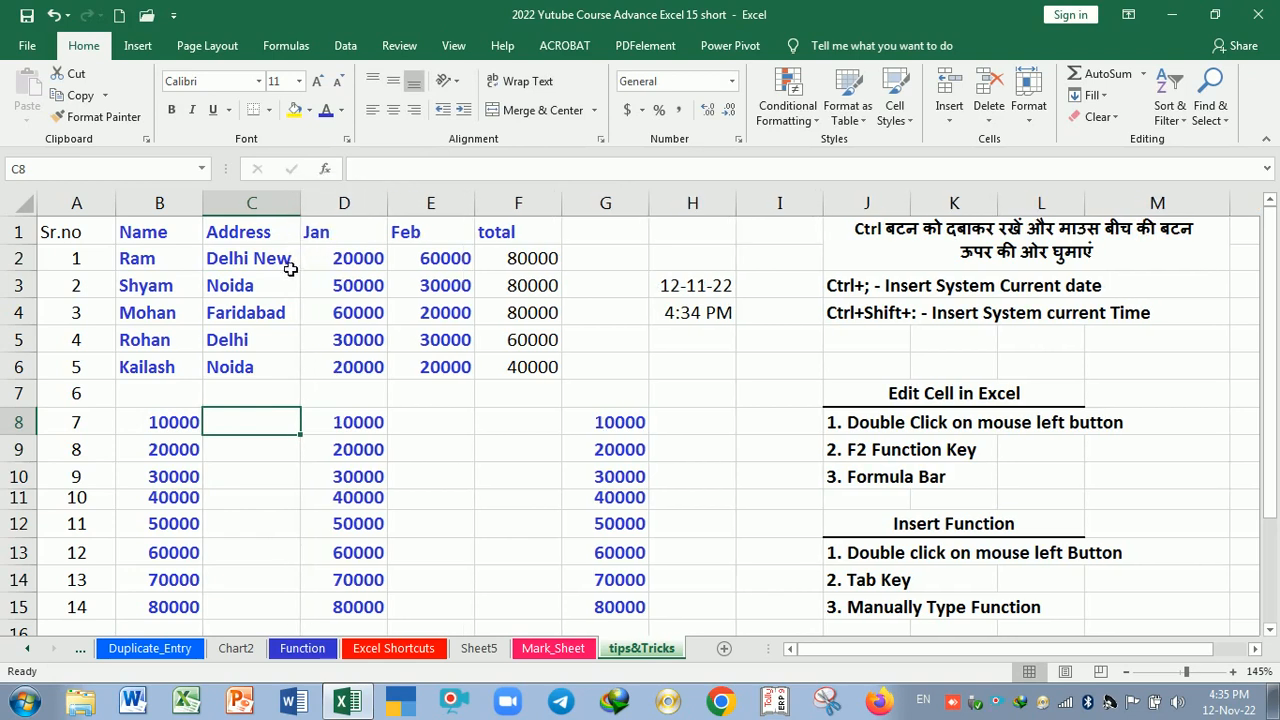
left_click_drag(855, 430, 849, 476)
left_click_drag(850, 428, 851, 476)
left_click(758, 449)
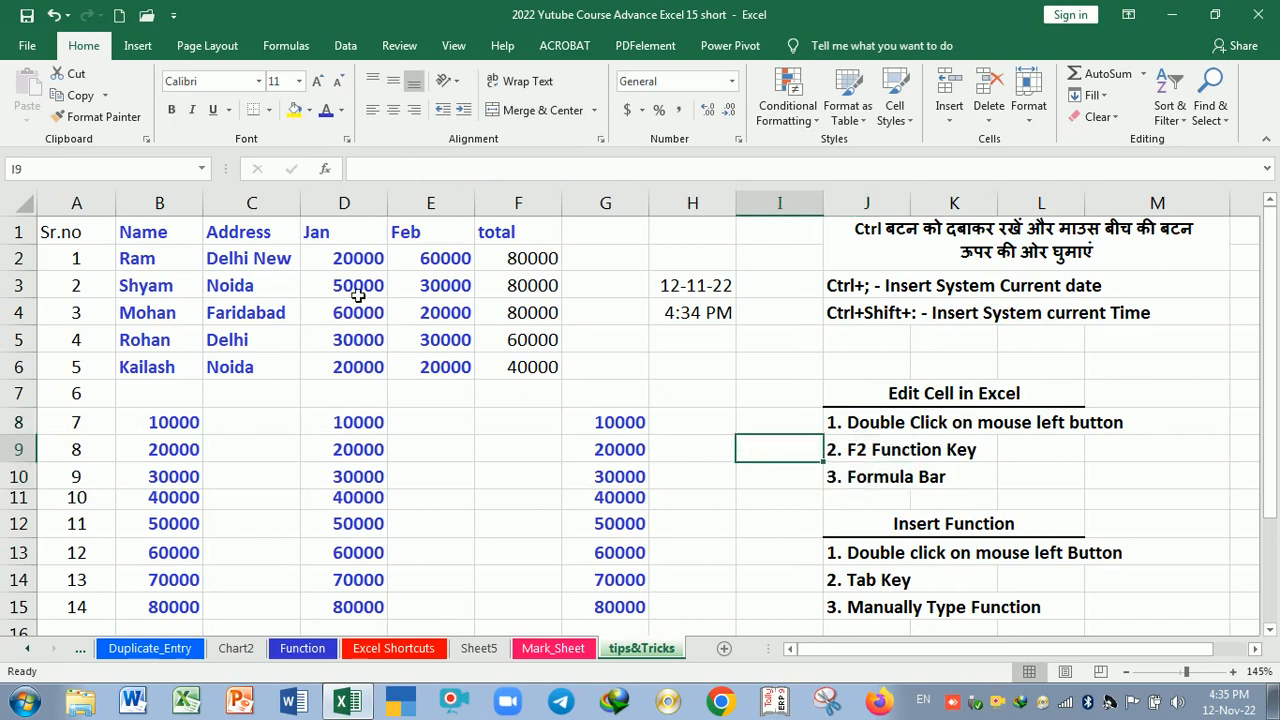
left_click(513, 293)
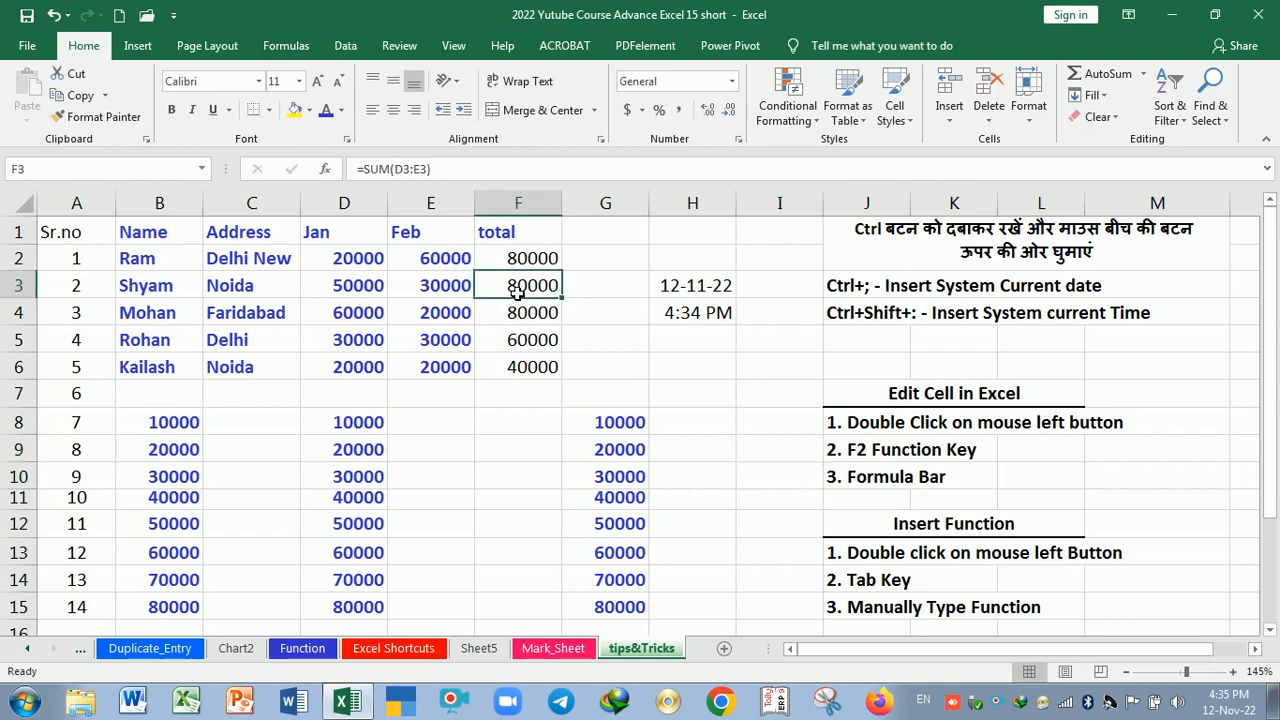
left_click(533, 322)
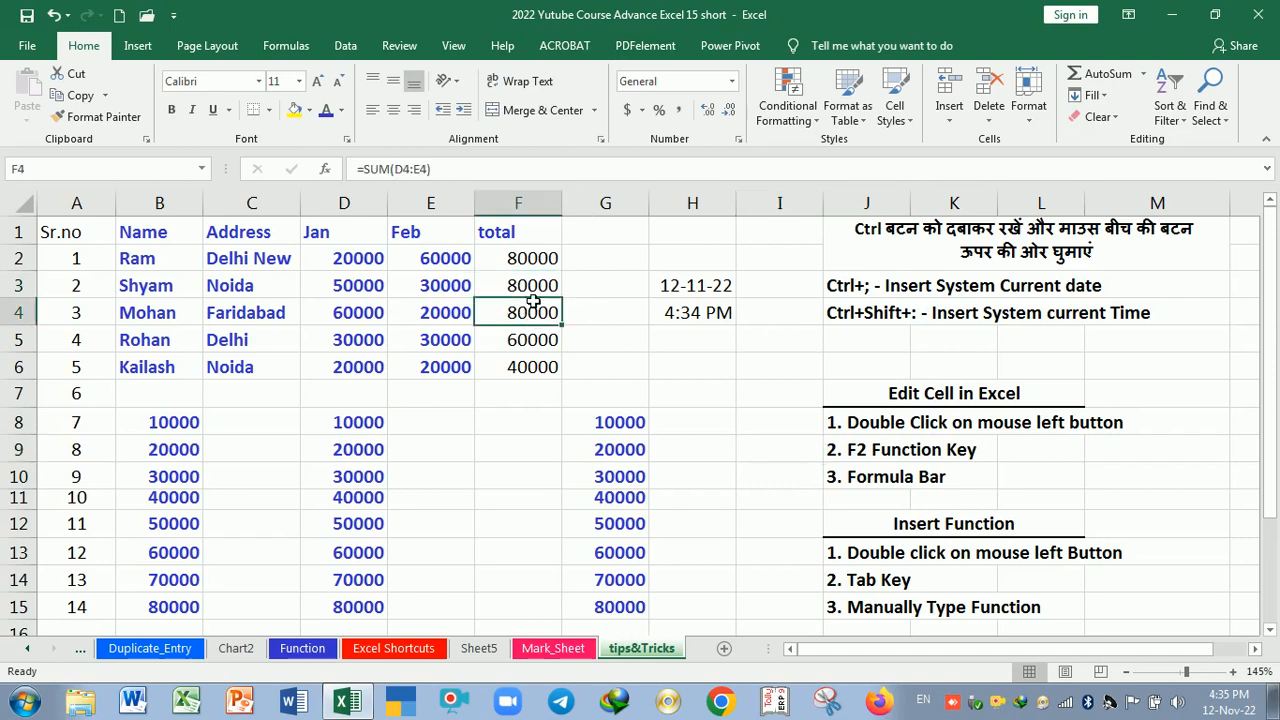
left_click(533, 299)
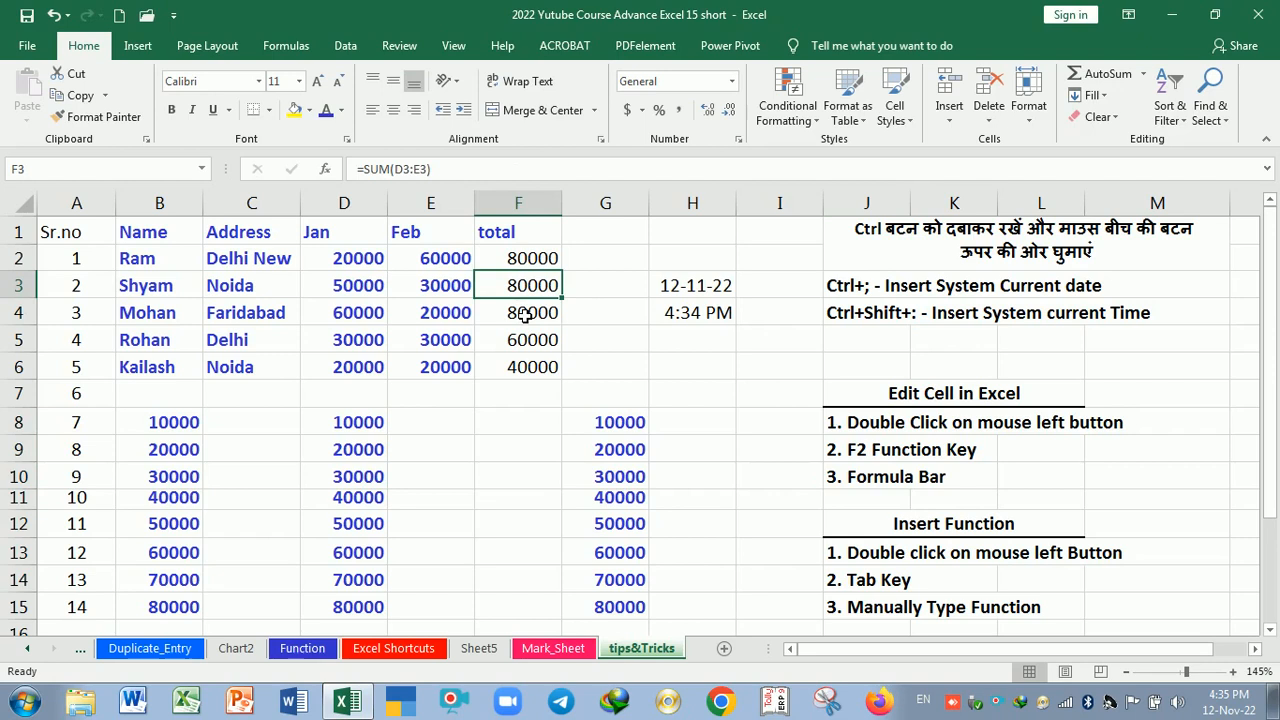
left_click(443, 298)
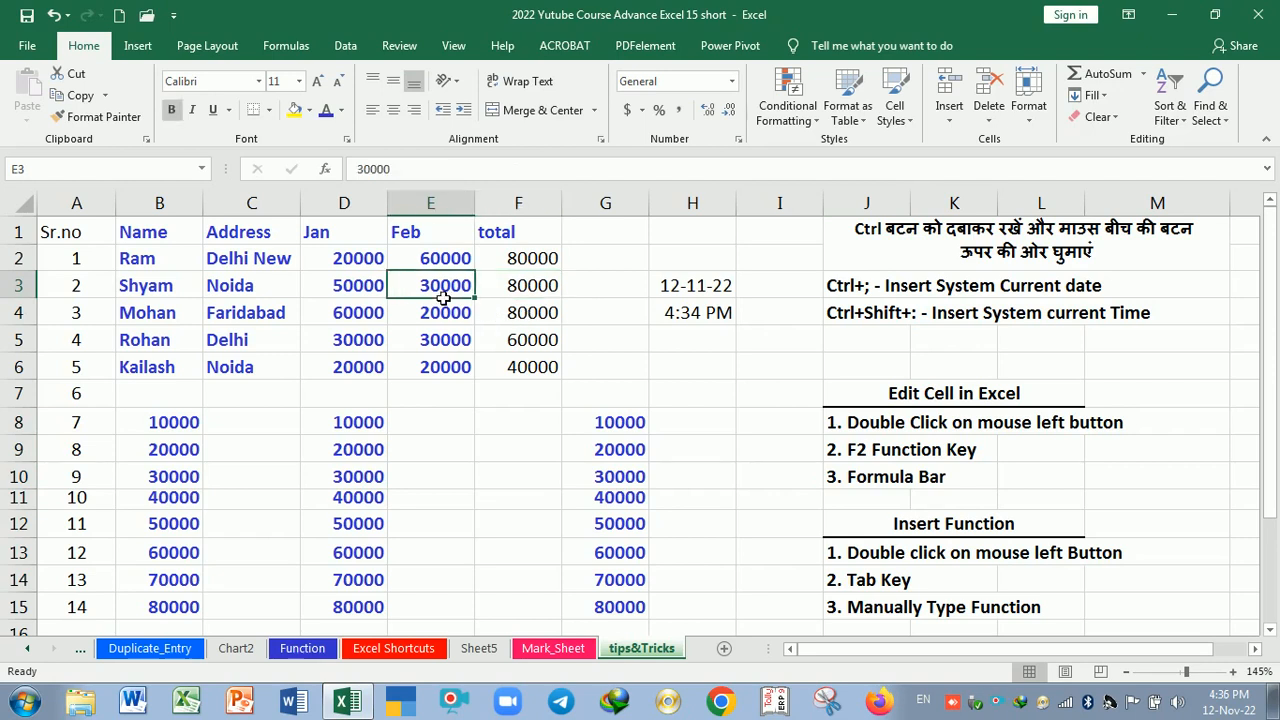
type("554454")
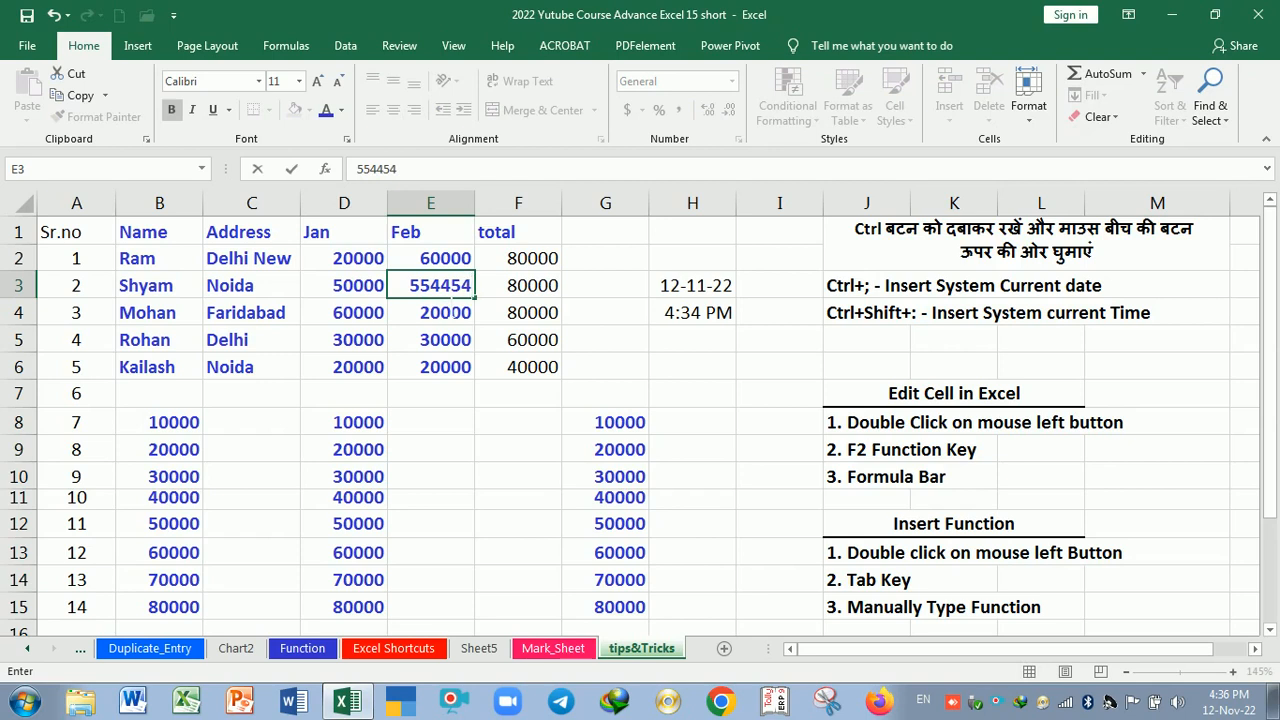
key("Escape")
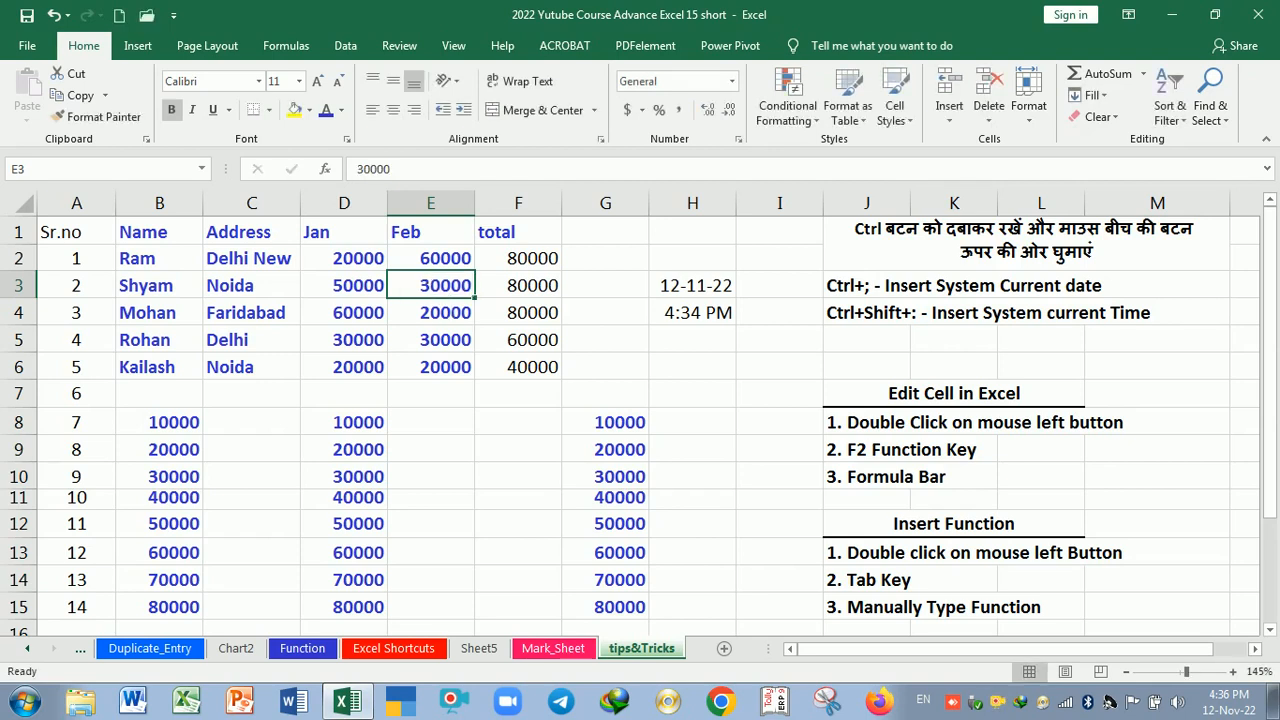
key("Down")
key("Down")
key("Down")
key("Down")
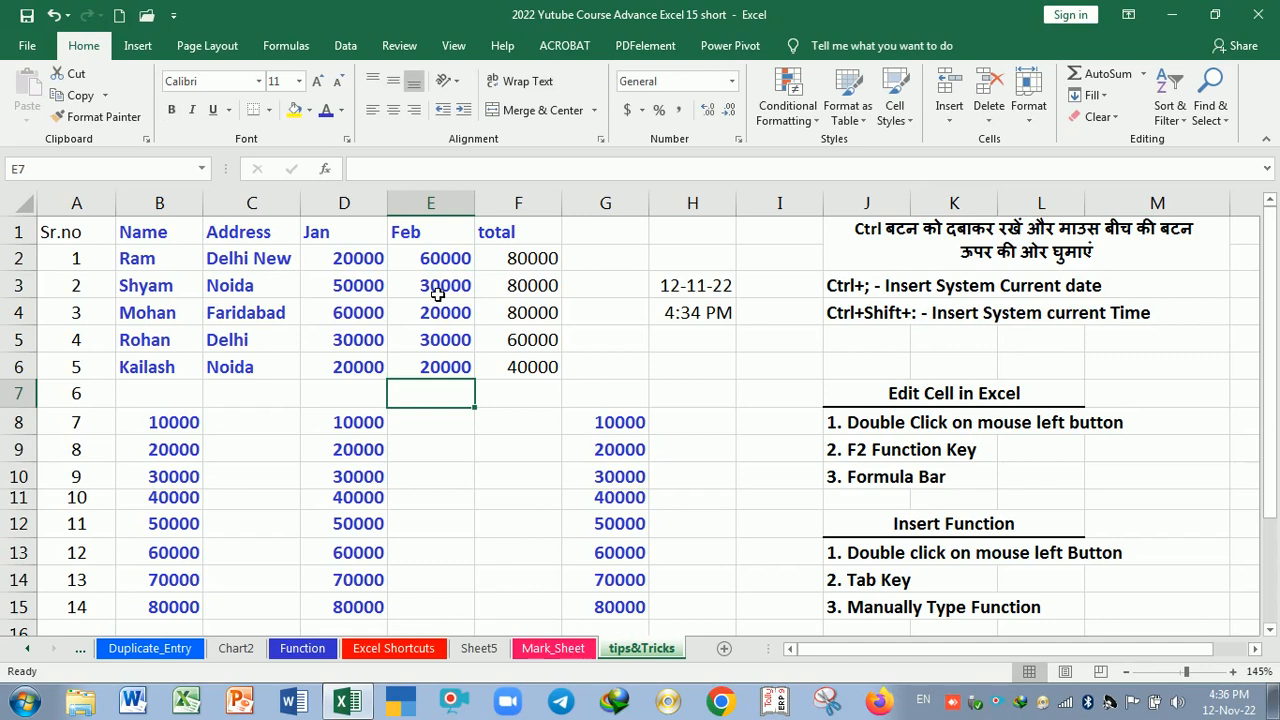
left_click(437, 295)
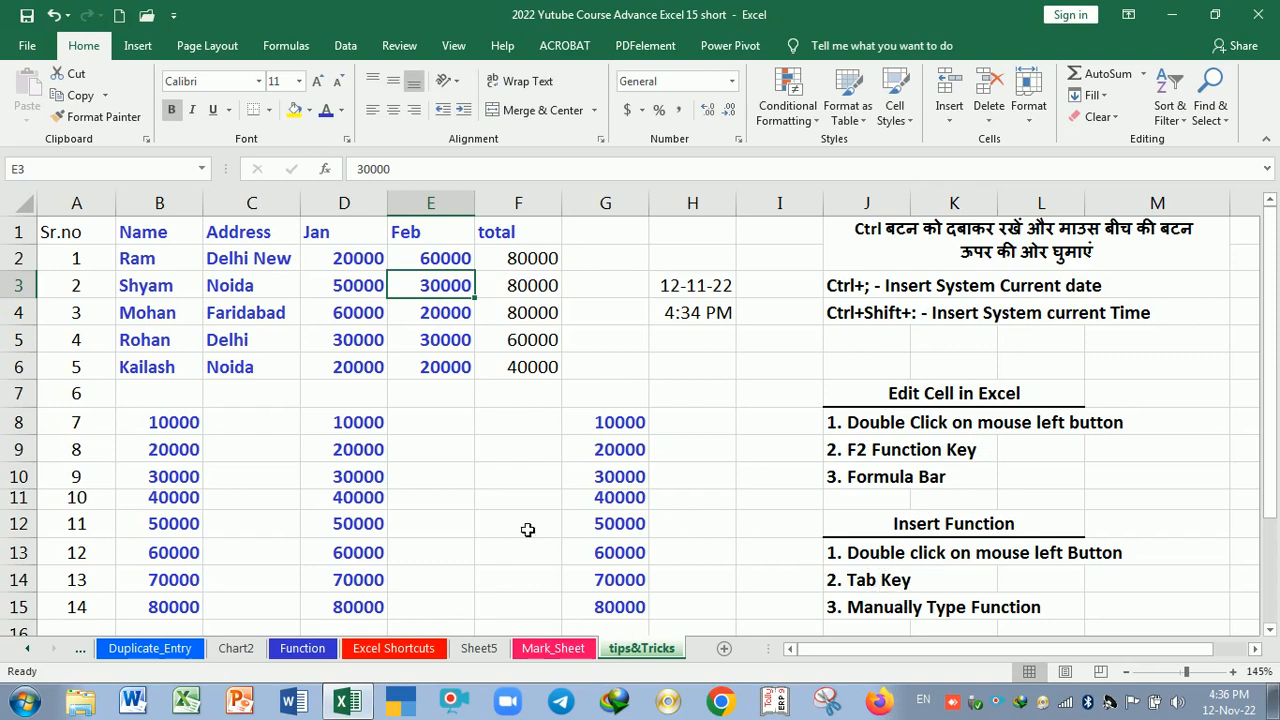
Step: Move the number series in D8:D15 to C8:C15
left_click_drag(380, 425, 365, 580)
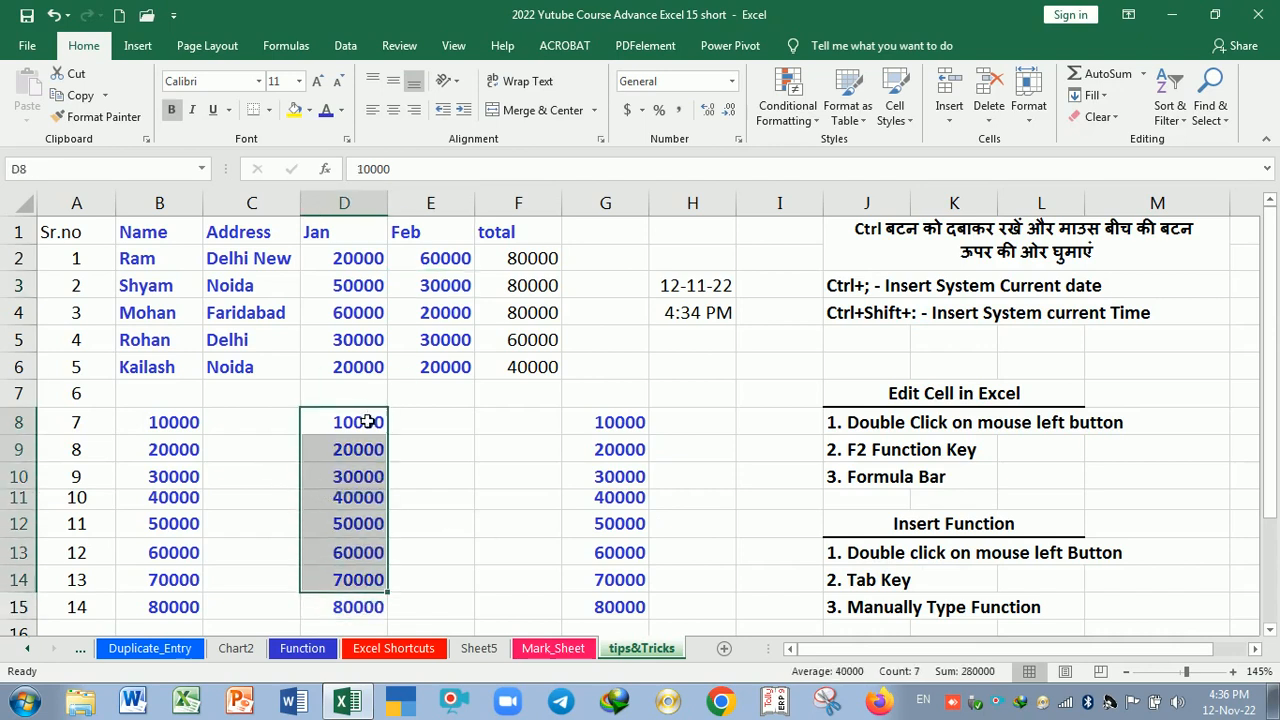
left_click_drag(371, 420, 351, 596)
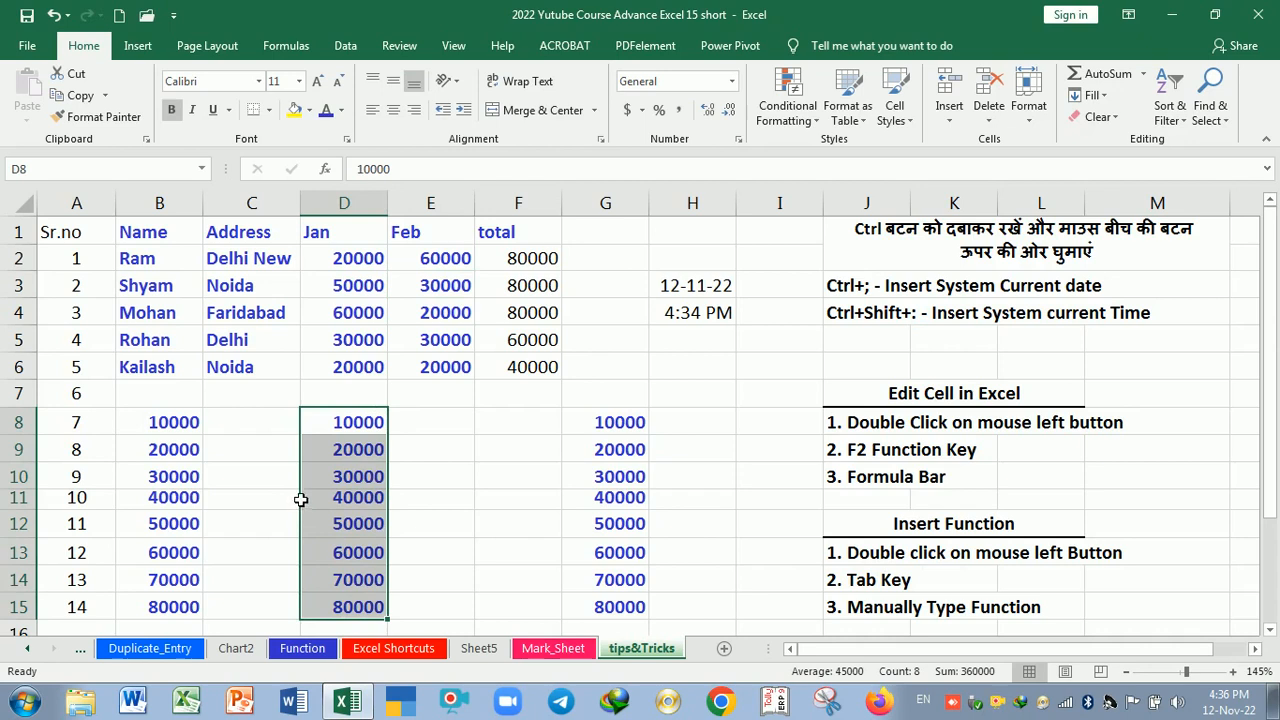
left_click_drag(299, 495, 245, 497)
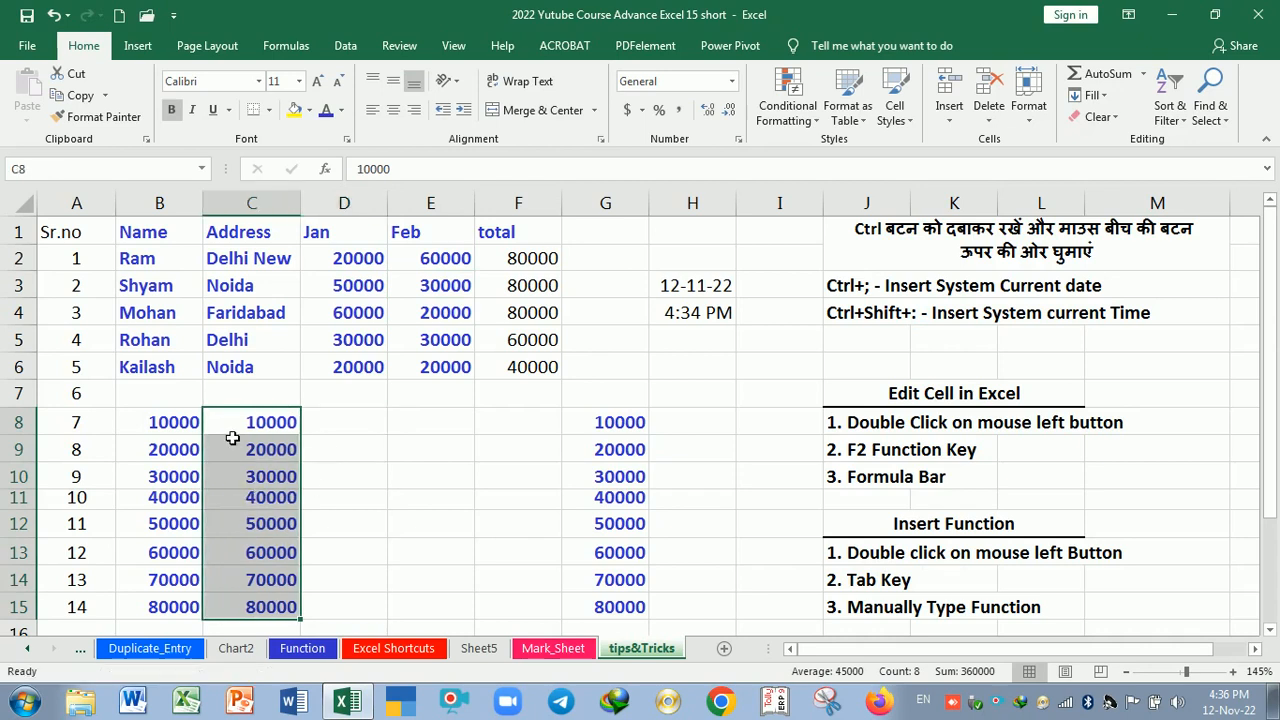
Step: Enter the formula =SUM(B8:C8) in cell D8, picking SUM from the function suggestions
left_click(351, 433)
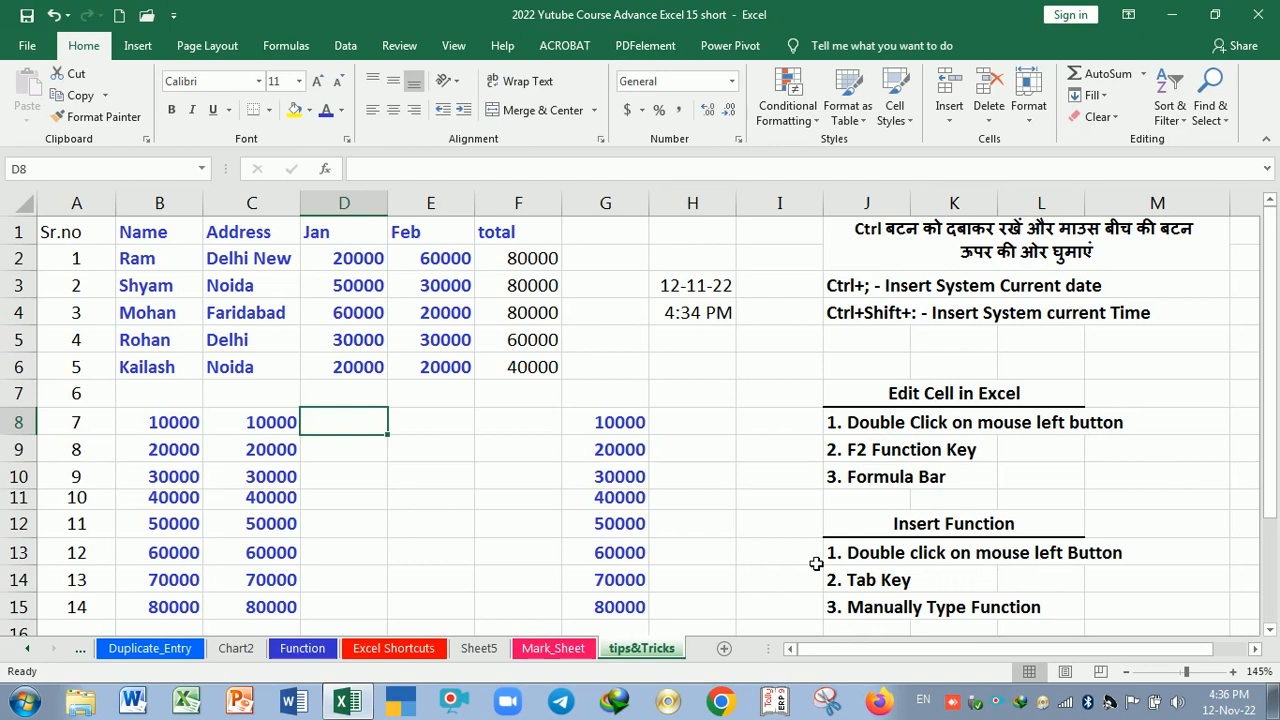
type("=")
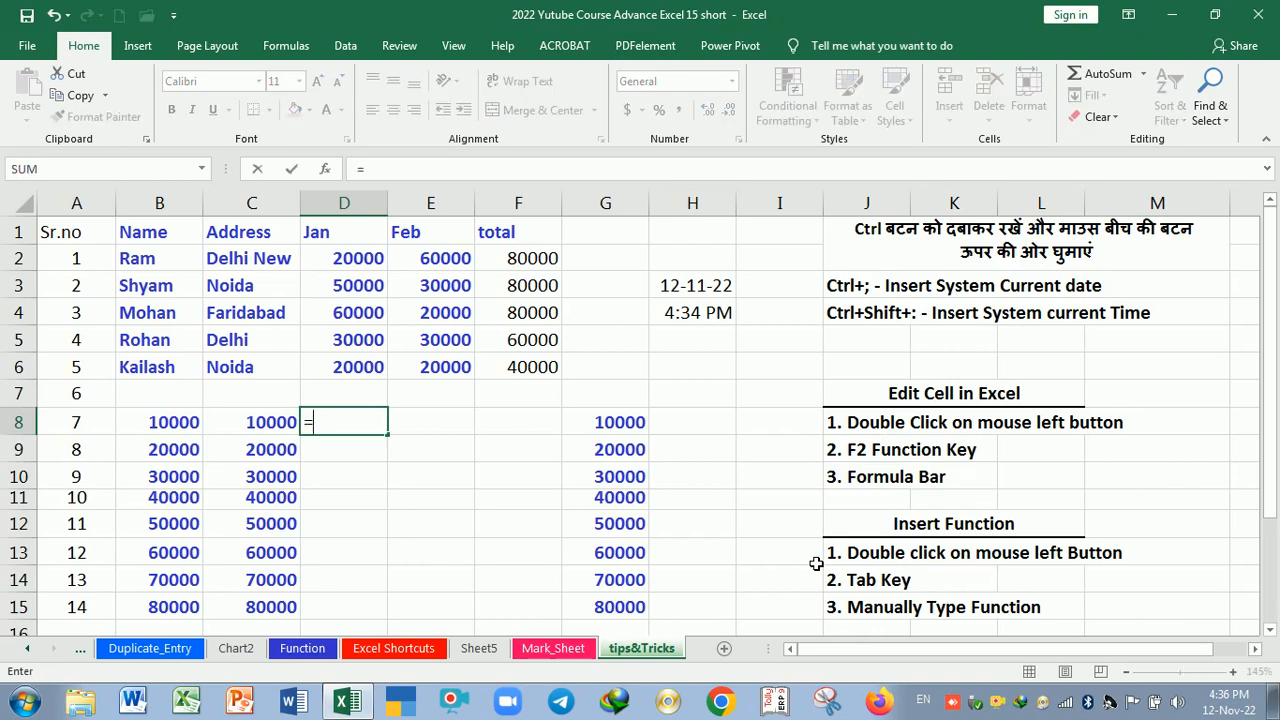
type("sum")
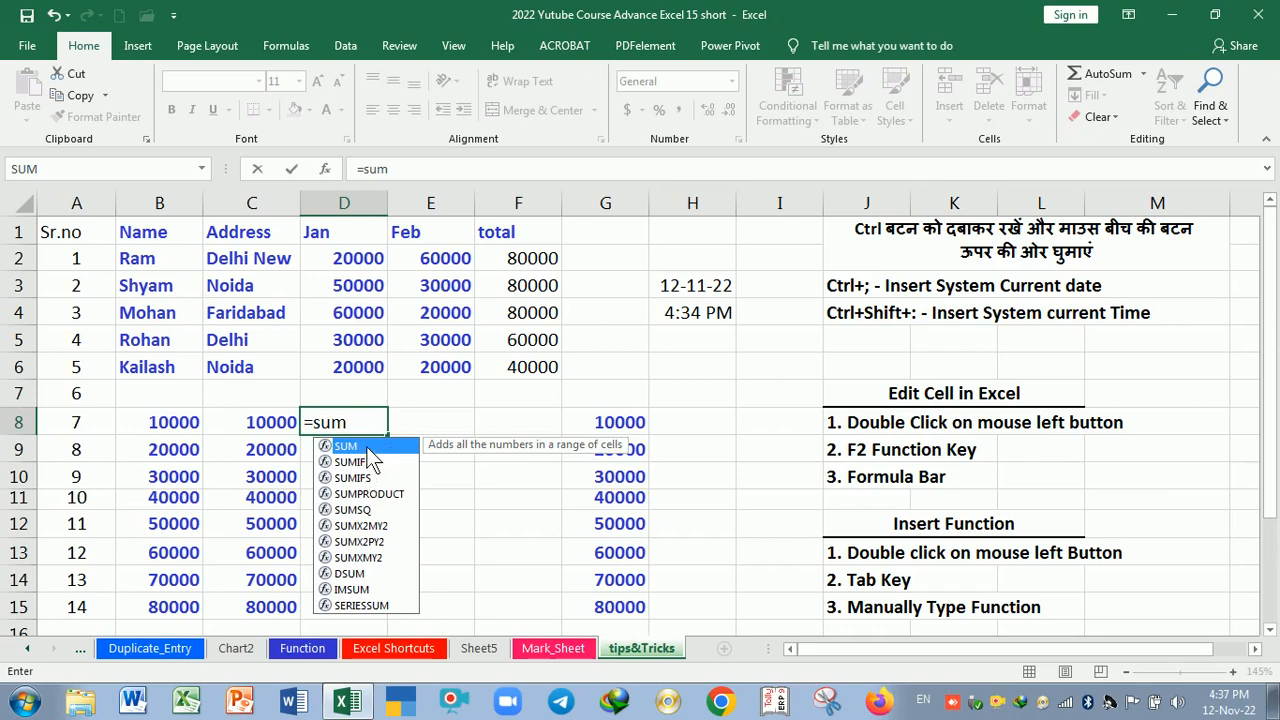
key("Tab")
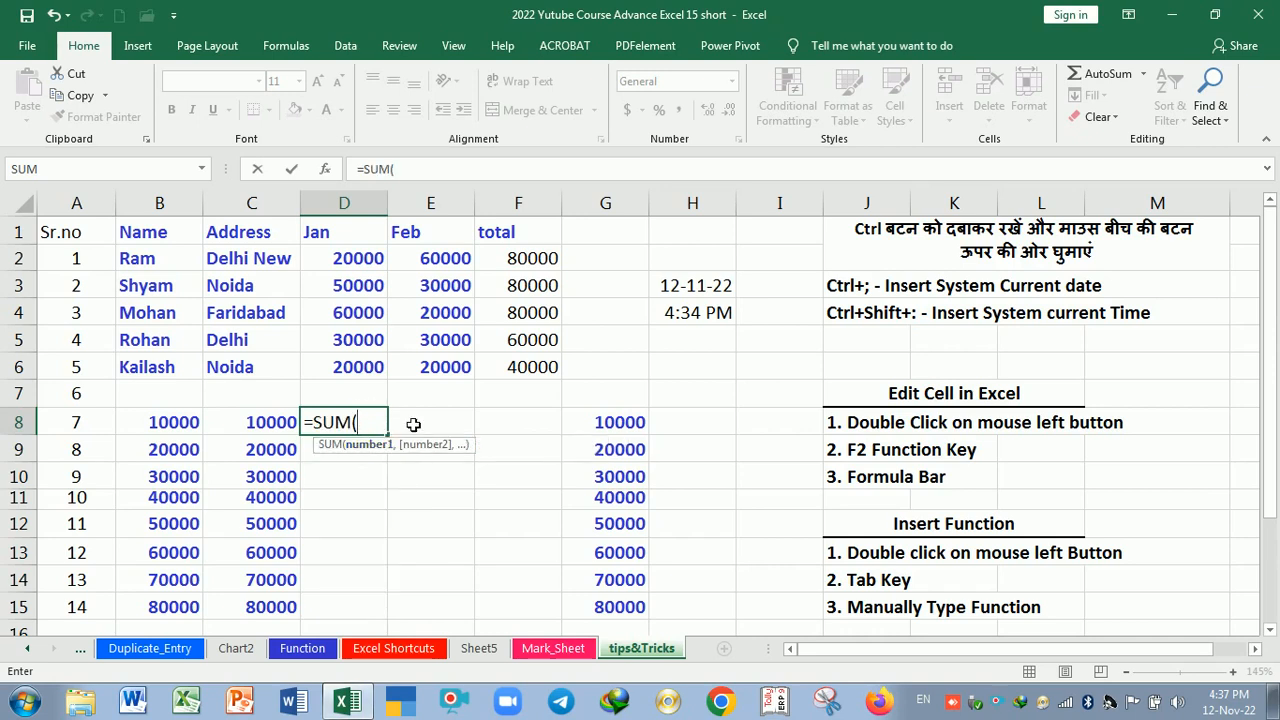
left_click_drag(171, 423, 226, 441)
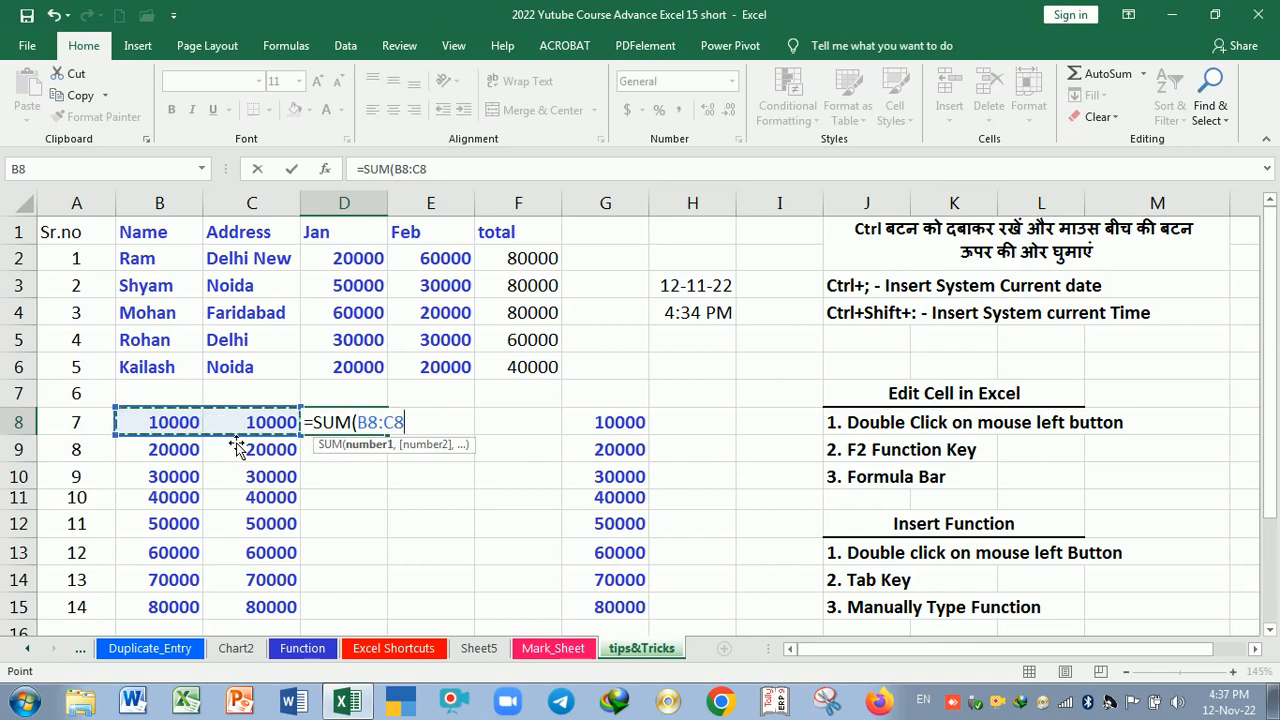
key("Return")
Step: Copy the sum formula in D8 down to D15
left_click(356, 428)
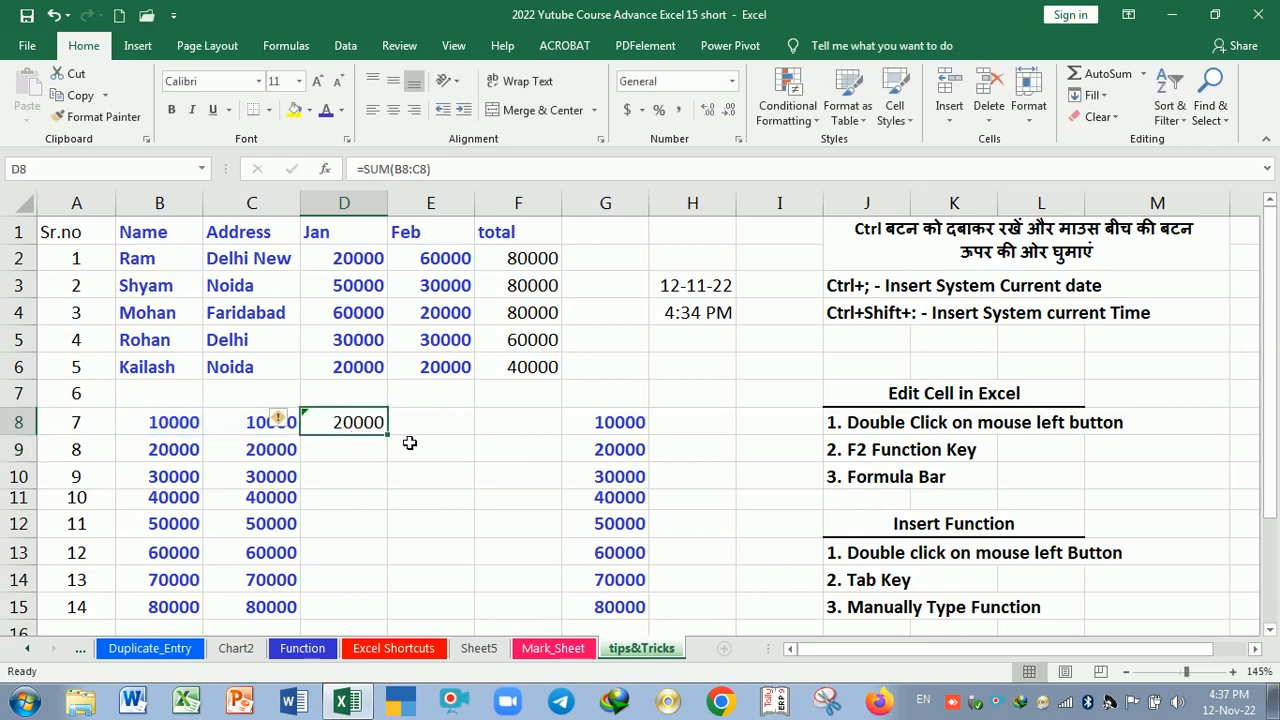
left_click_drag(388, 436, 374, 612)
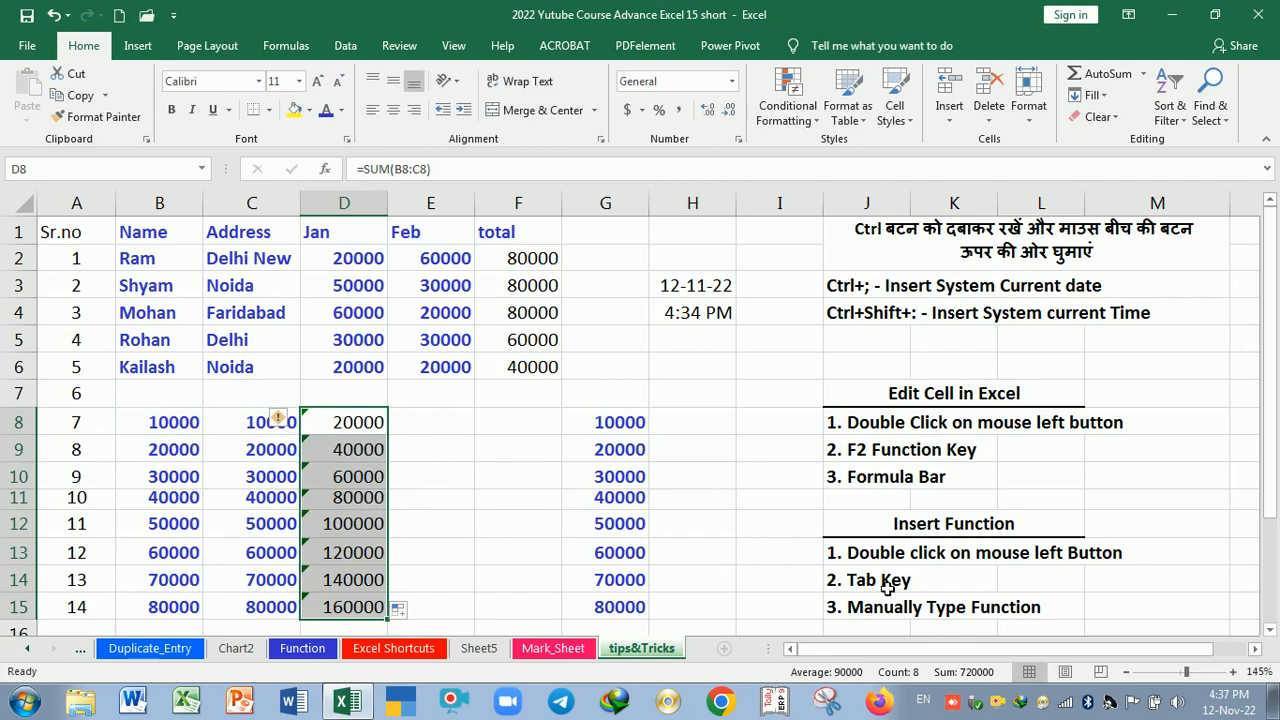
left_click(933, 590)
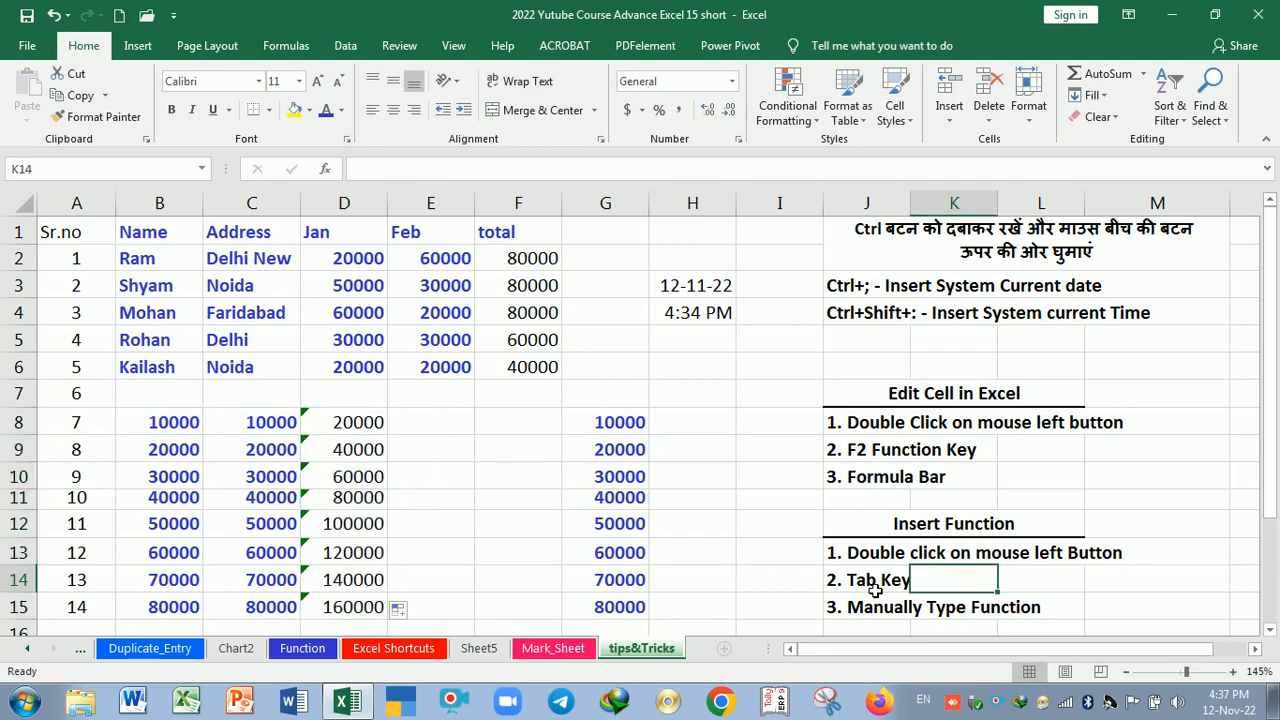
Step: Enter =SUM(B8:C8) in cell E8, browsing the suggested functions down to SUMPRODUCT before accepting SUM
left_click(419, 432)
type("=sum")
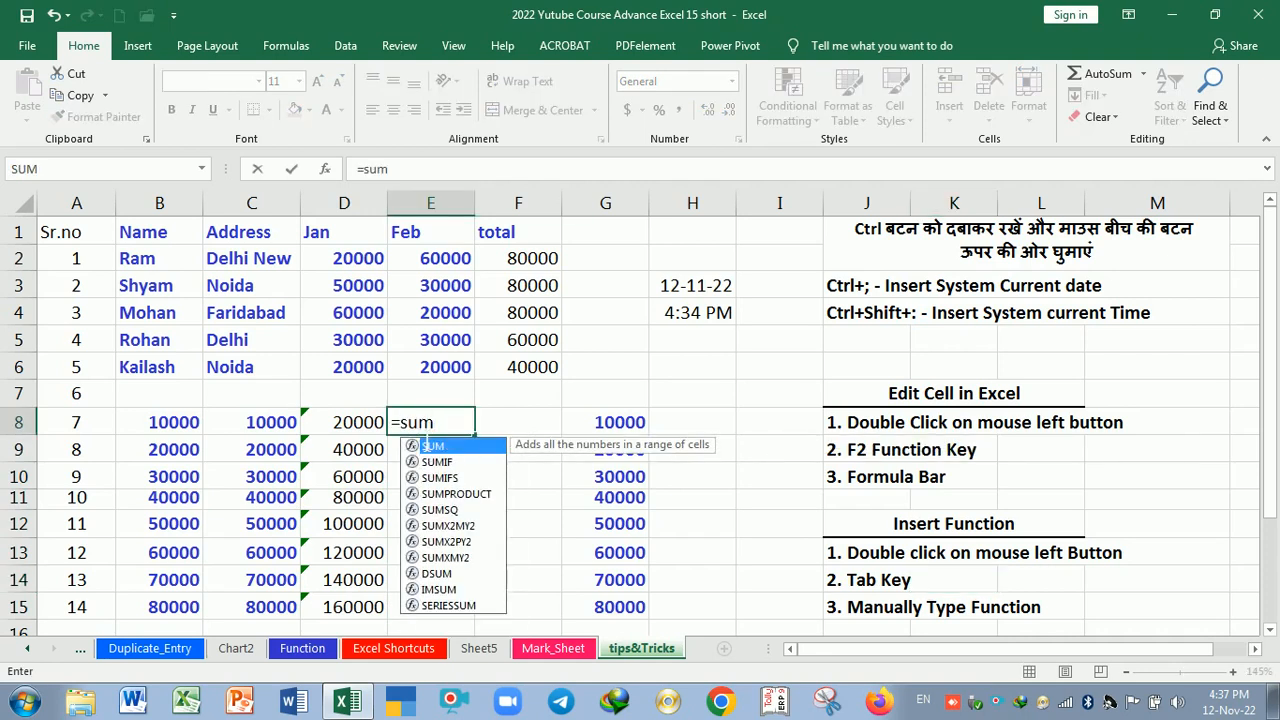
key("Down")
key("Down")
key("Down")
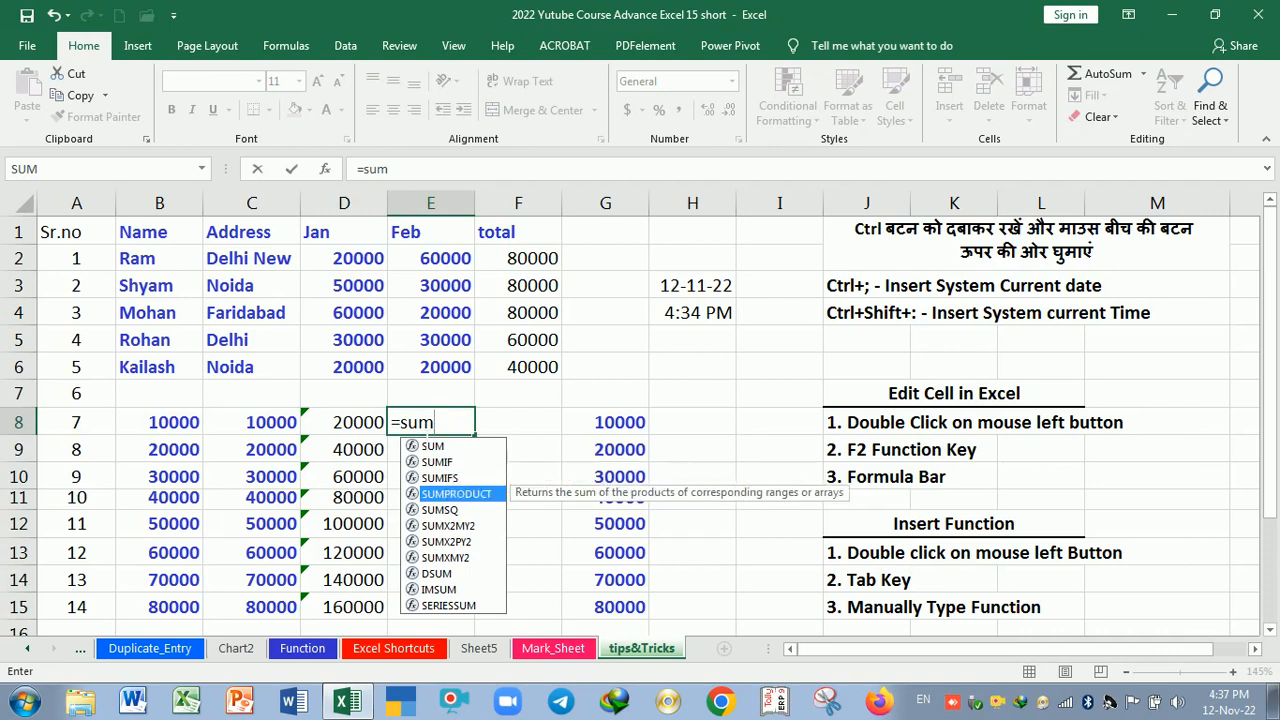
key("Up")
key("Up")
key("Up")
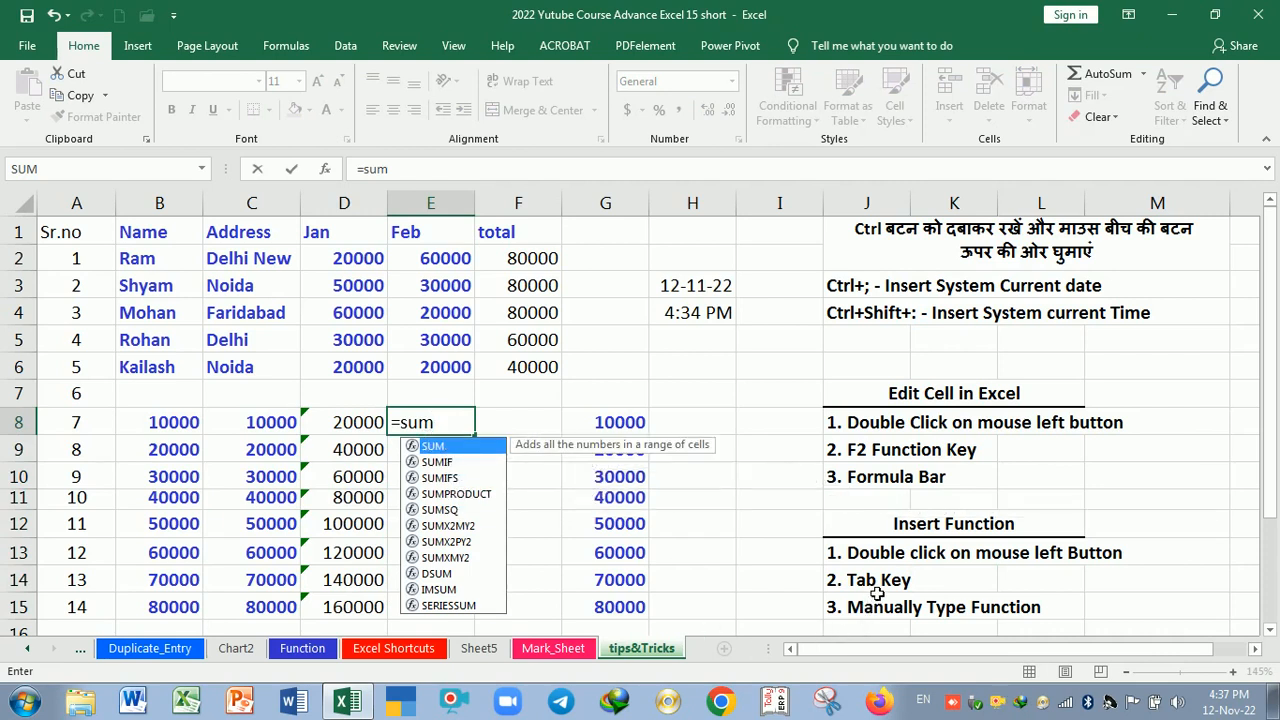
key("Tab")
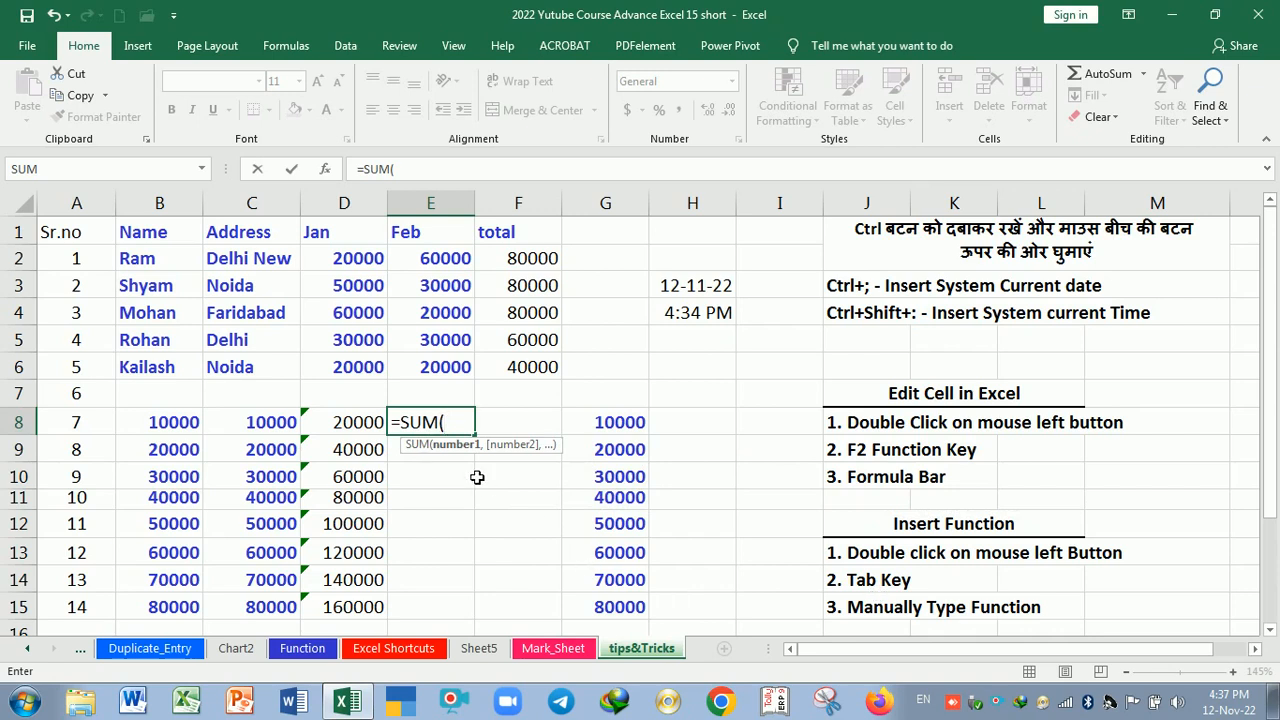
left_click_drag(174, 431, 228, 430)
key("Return")
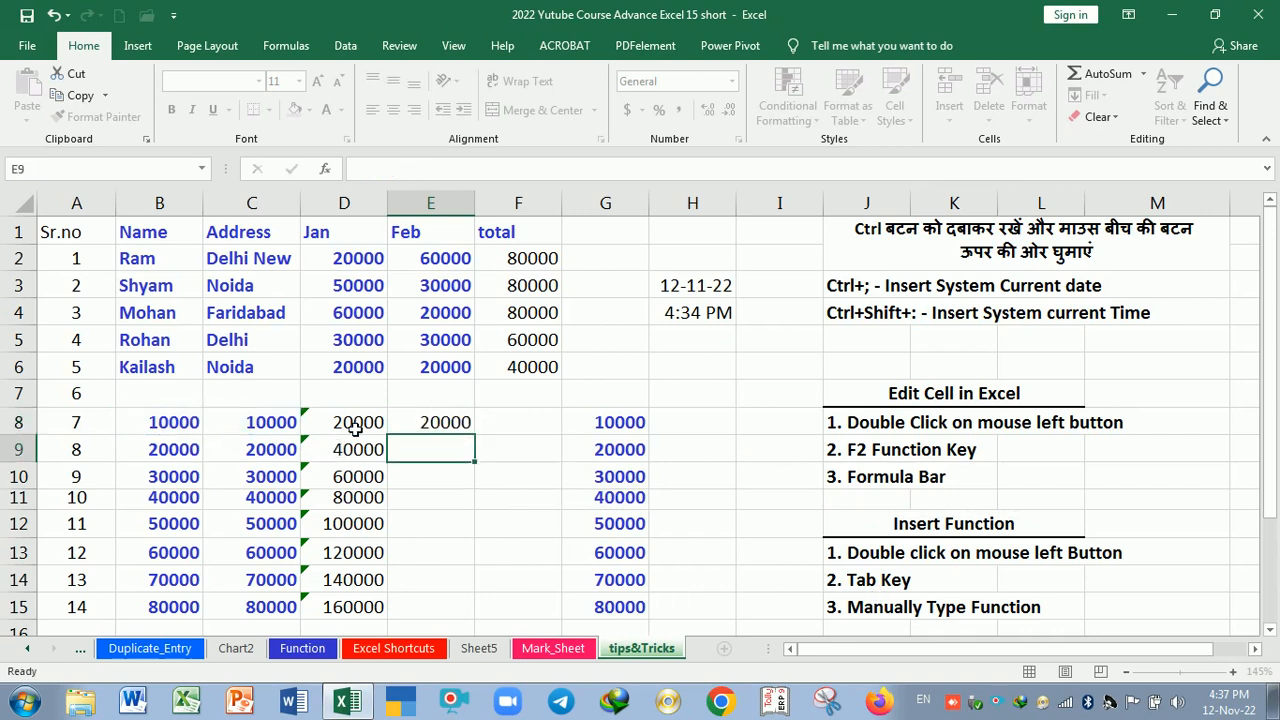
Step: Fill the sum formula from E8 down to E15
left_click(458, 424)
left_click(471, 445)
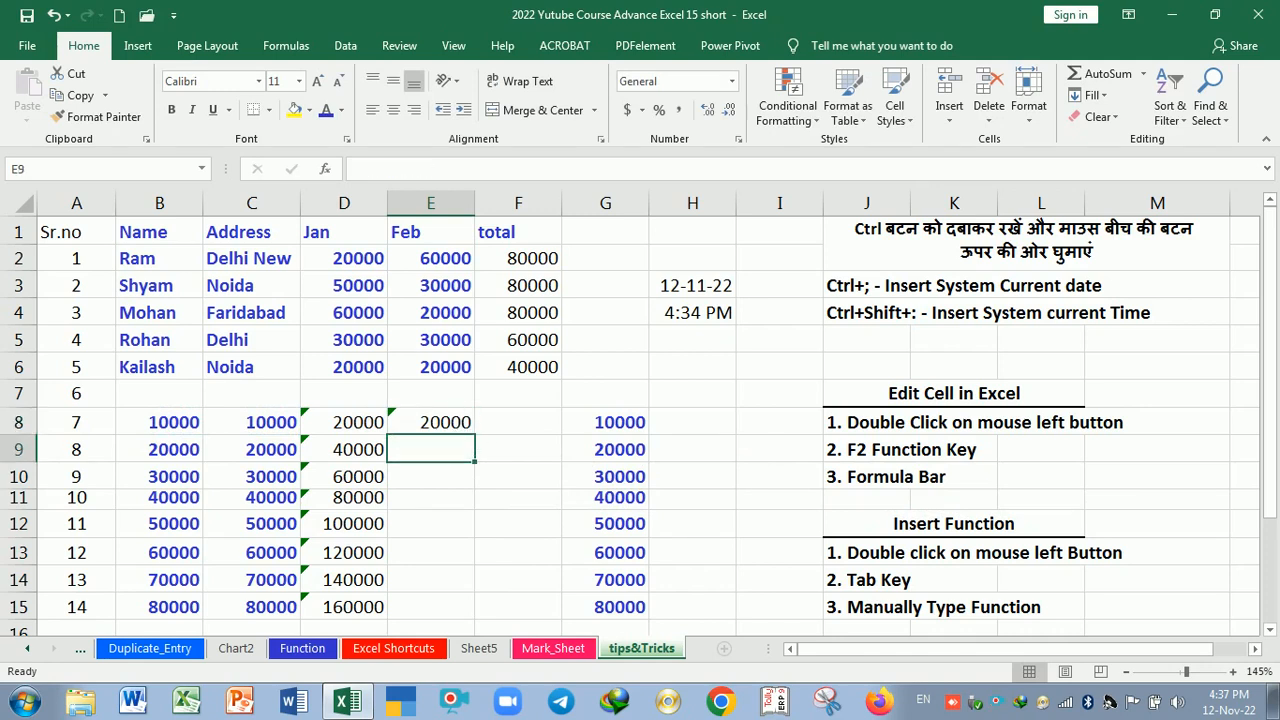
left_click(474, 428)
left_click_drag(475, 437, 468, 616)
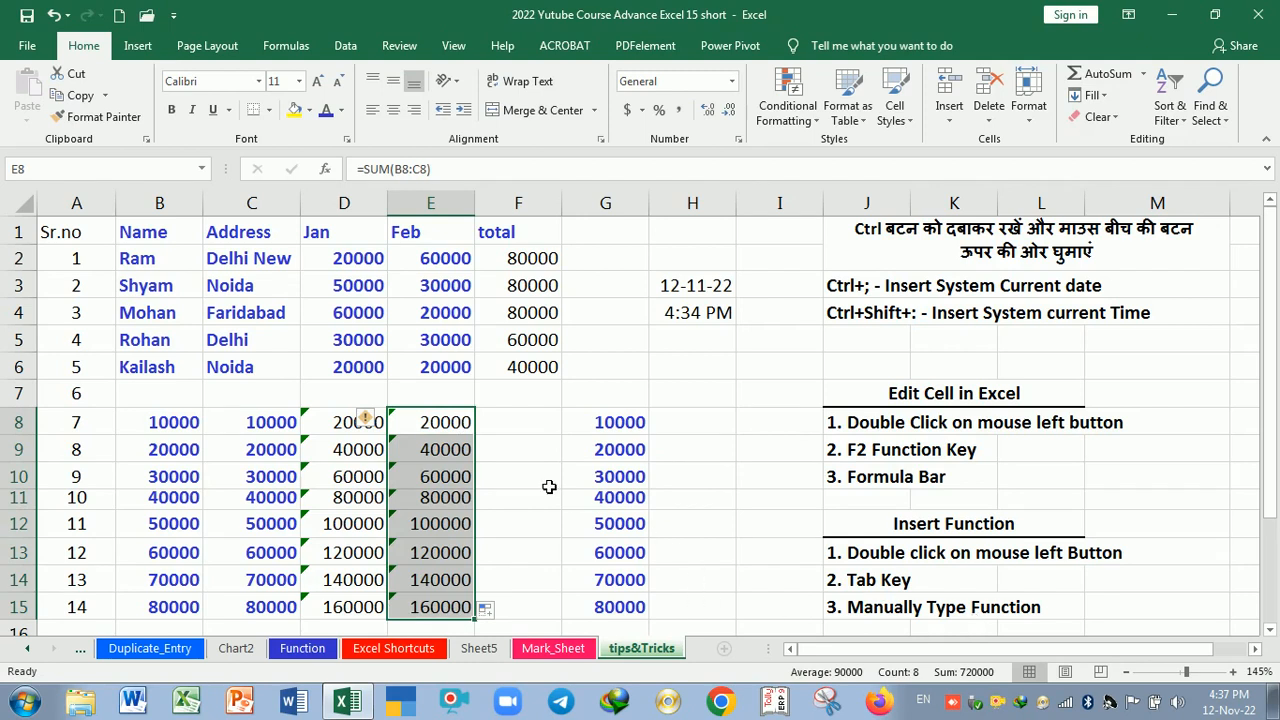
Step: Write the complete formula =sum(B8:C8) manually in cell F8, including both brackets
left_click(519, 433)
type("=")
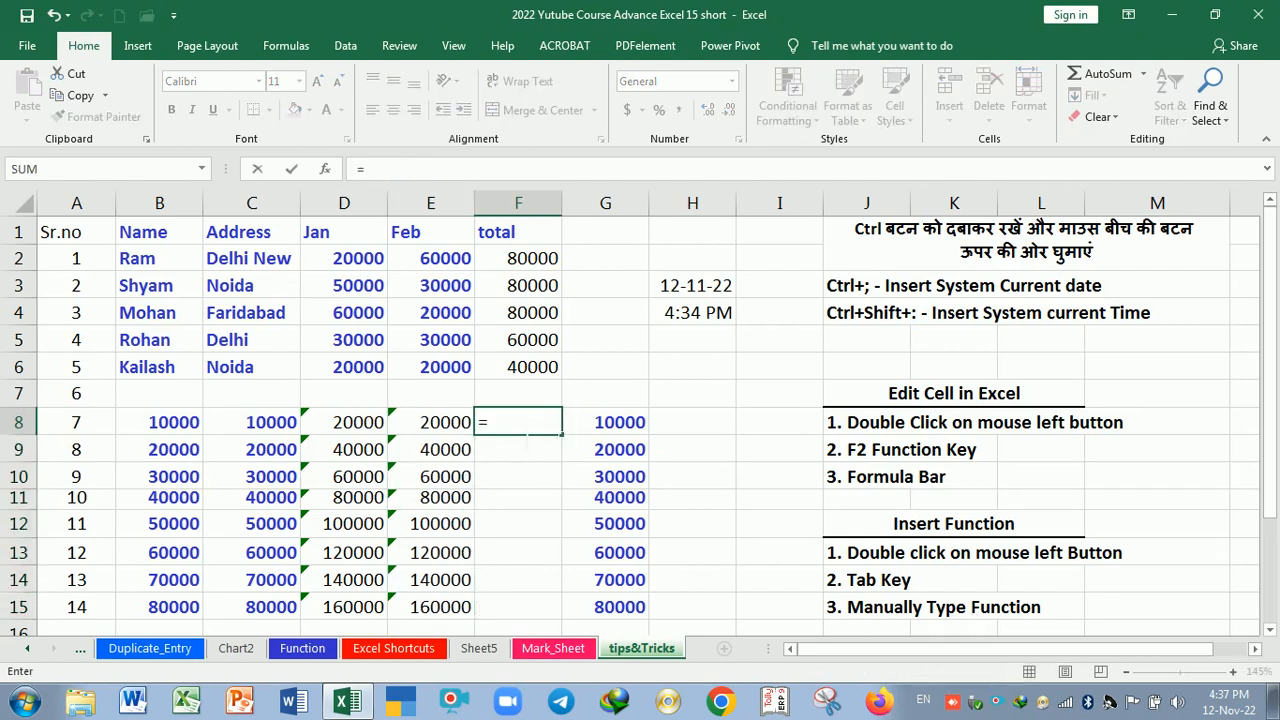
type("sum")
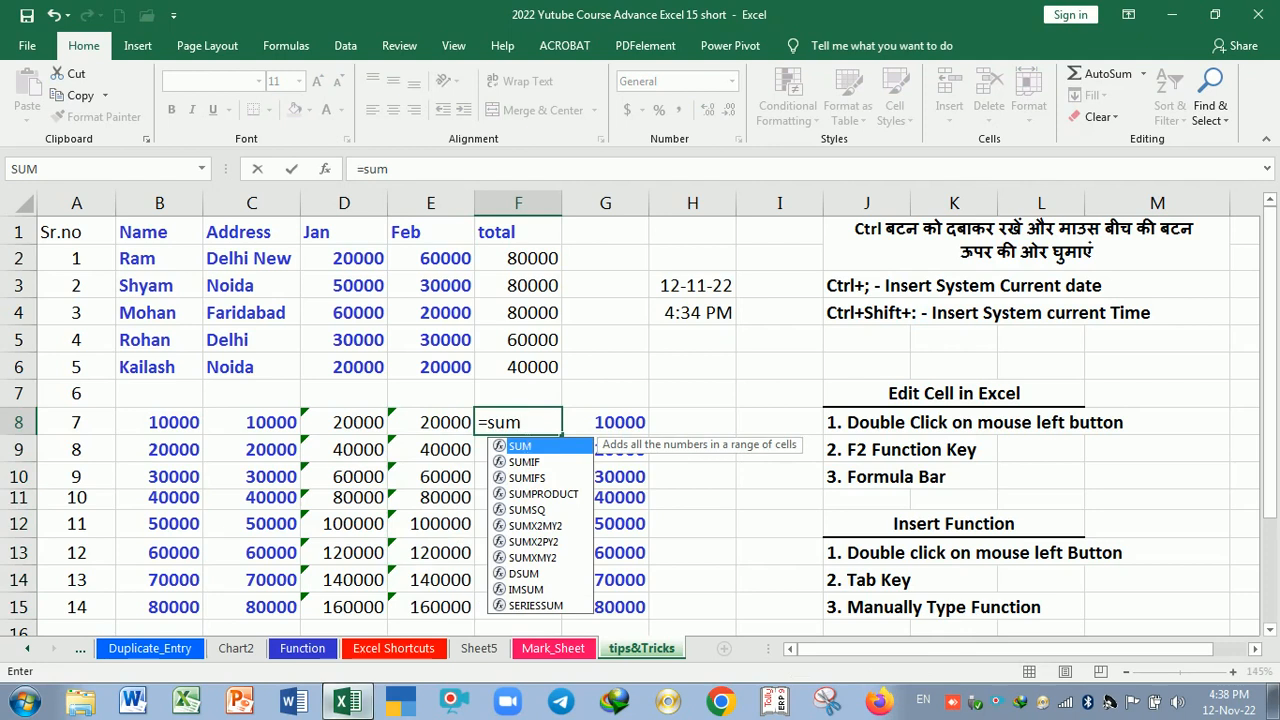
type("(")
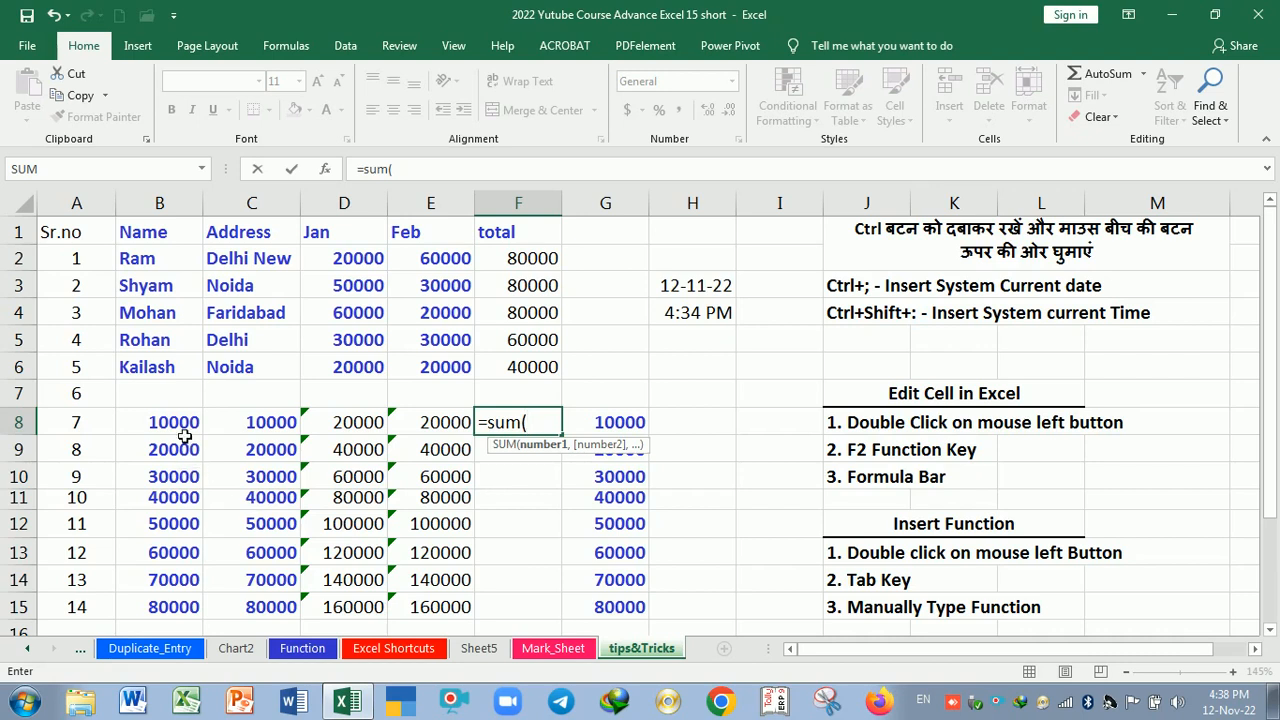
left_click_drag(152, 430, 217, 432)
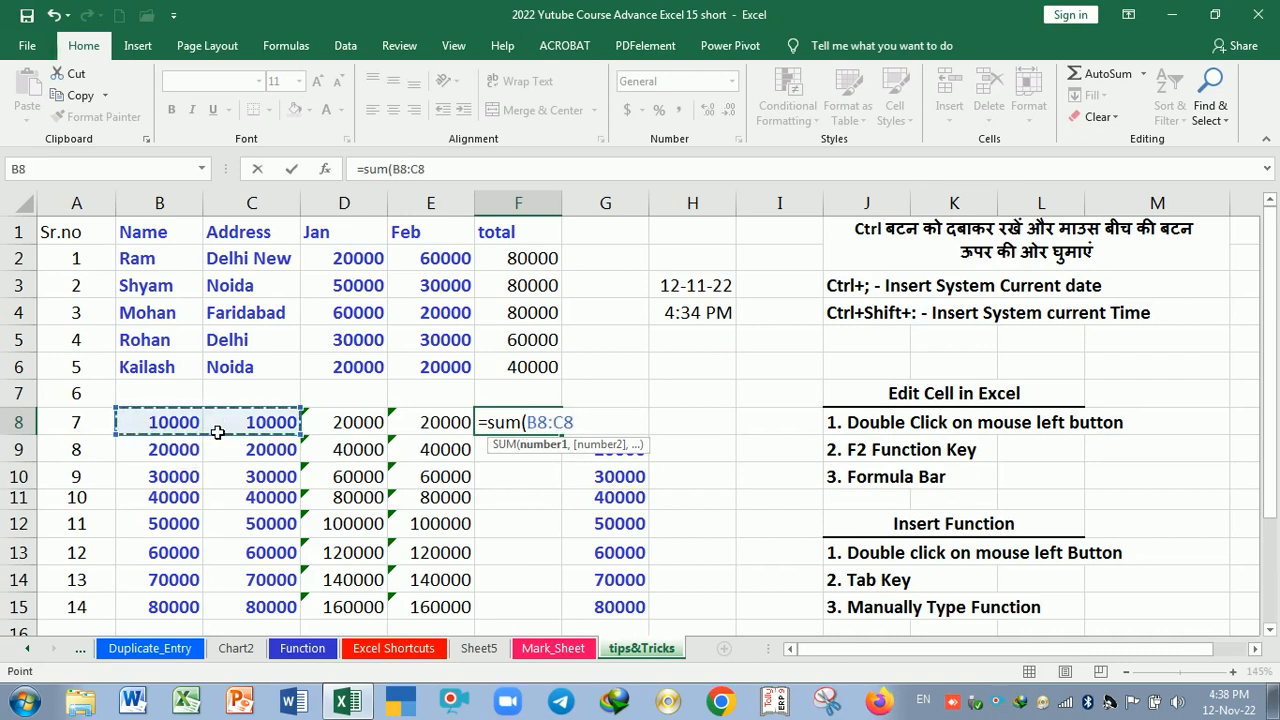
type(")")
key("Return")
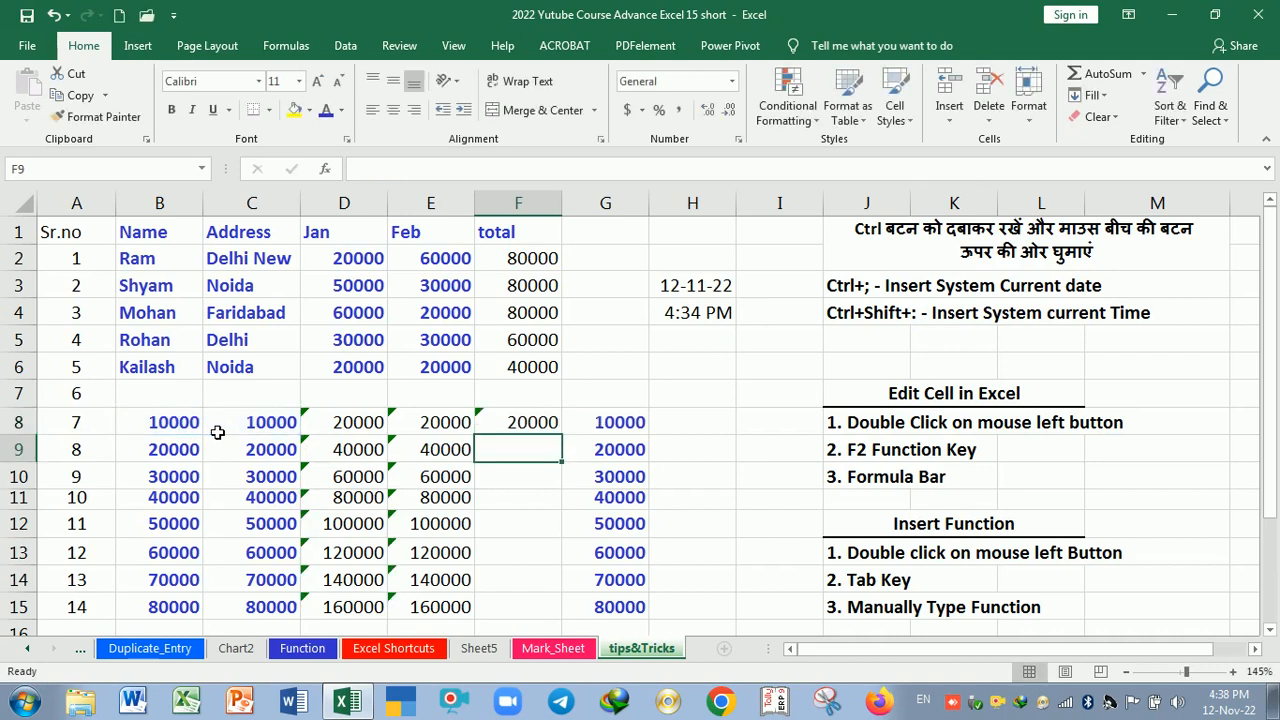
Step: Extend the F8 sum formula down to F15 and highlight the three formula columns D8:F15 for comparison
left_click(553, 430)
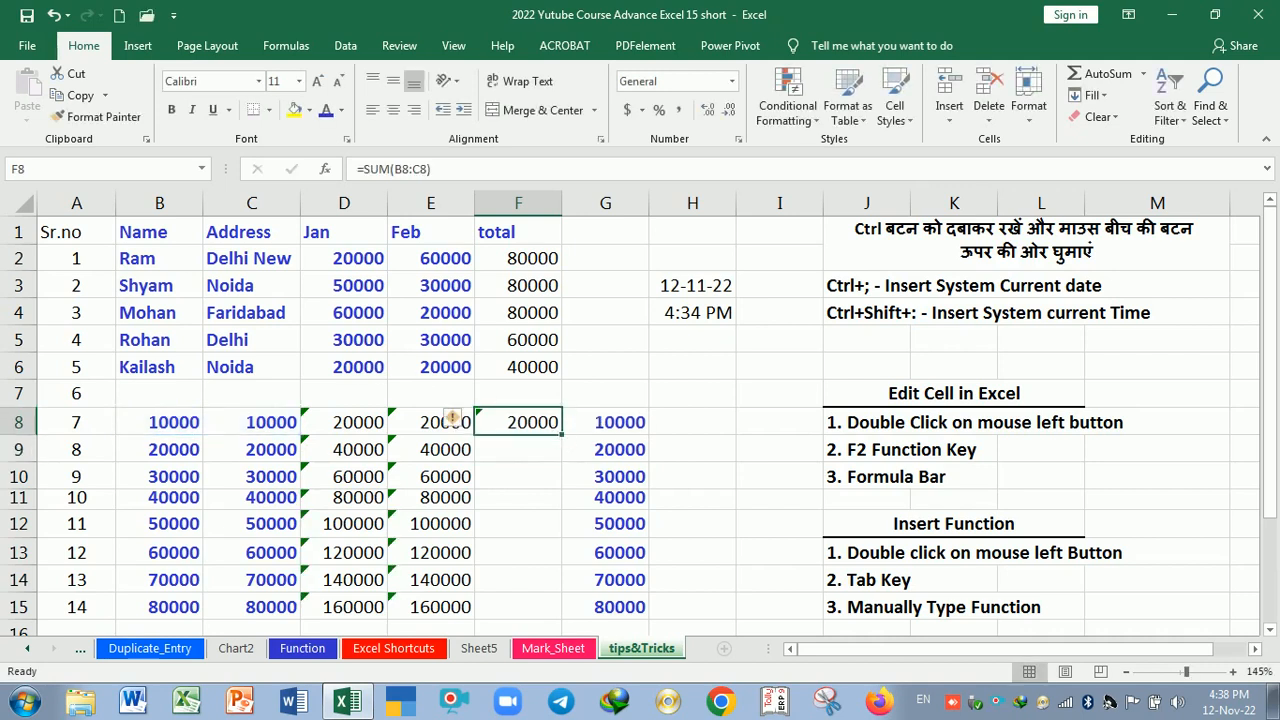
left_click_drag(567, 441, 546, 594)
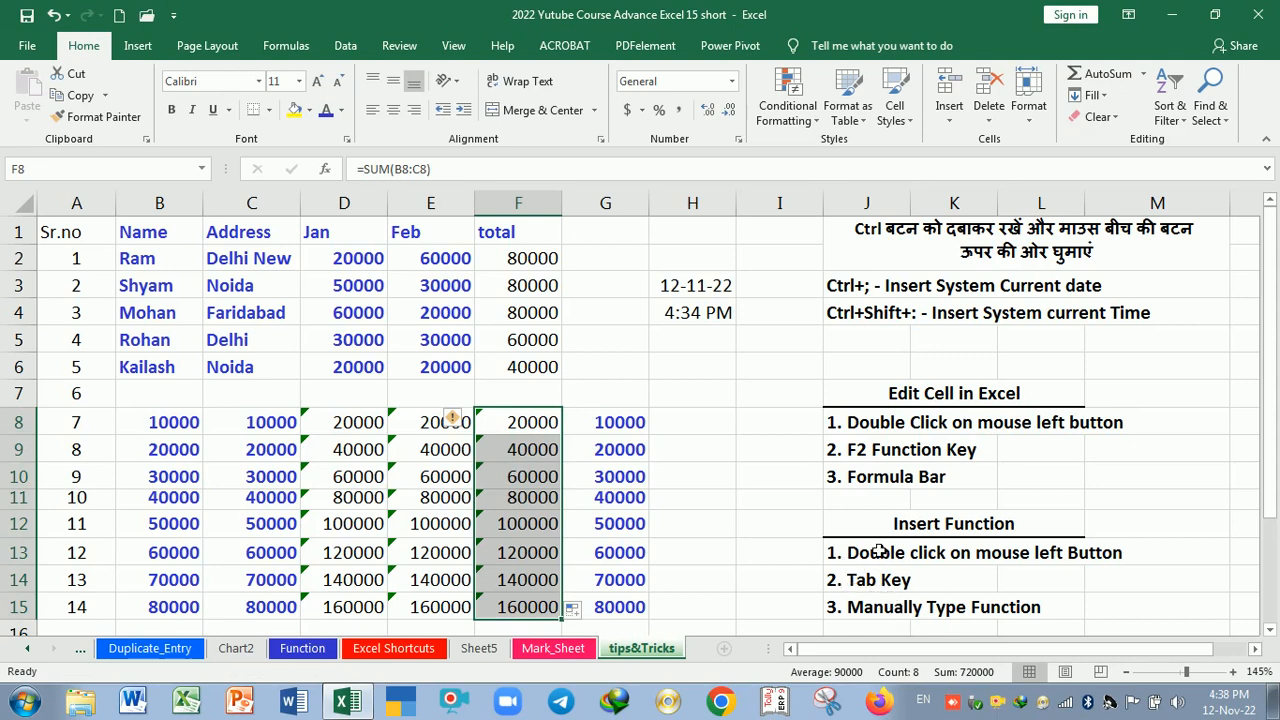
left_click(771, 577)
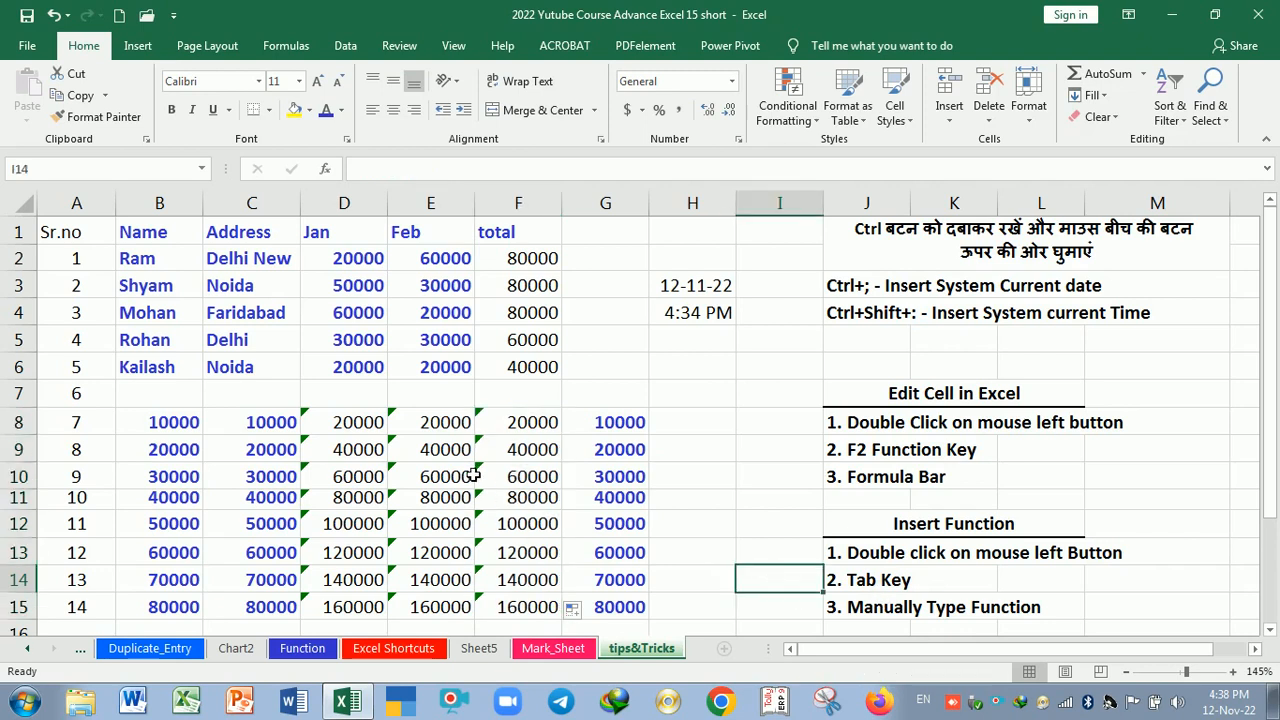
left_click_drag(375, 430, 508, 604)
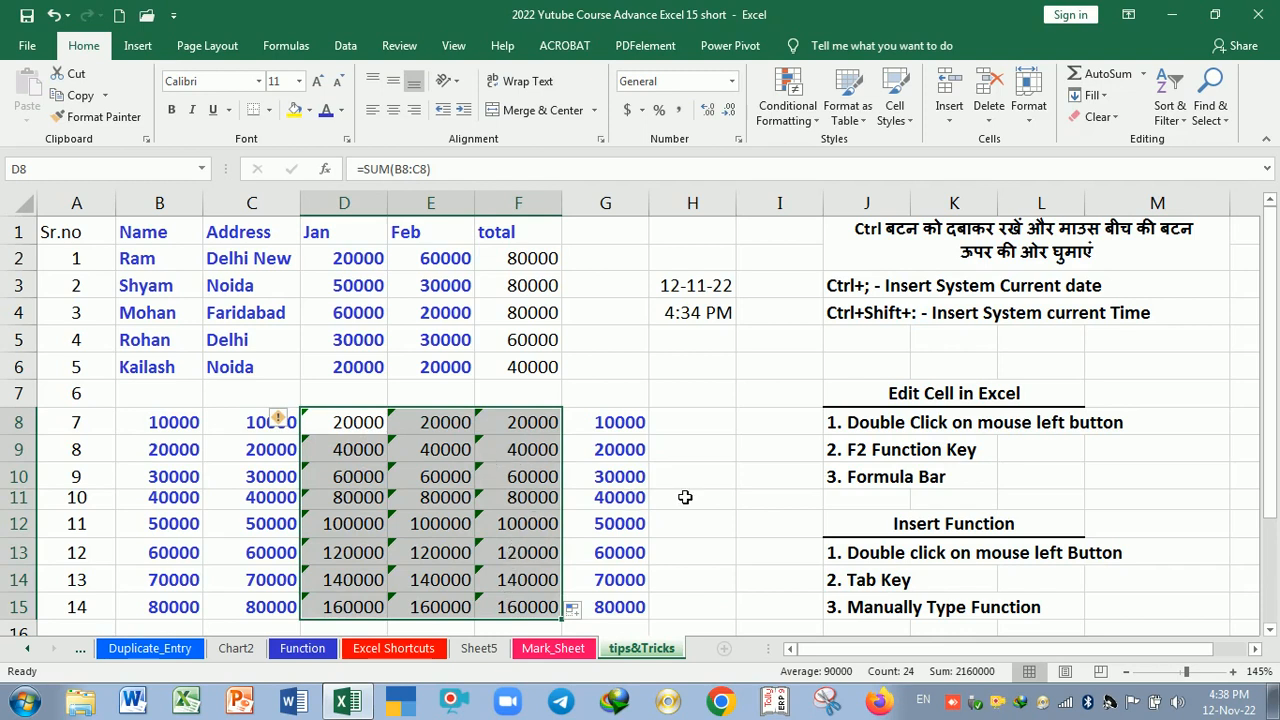
left_click(720, 482)
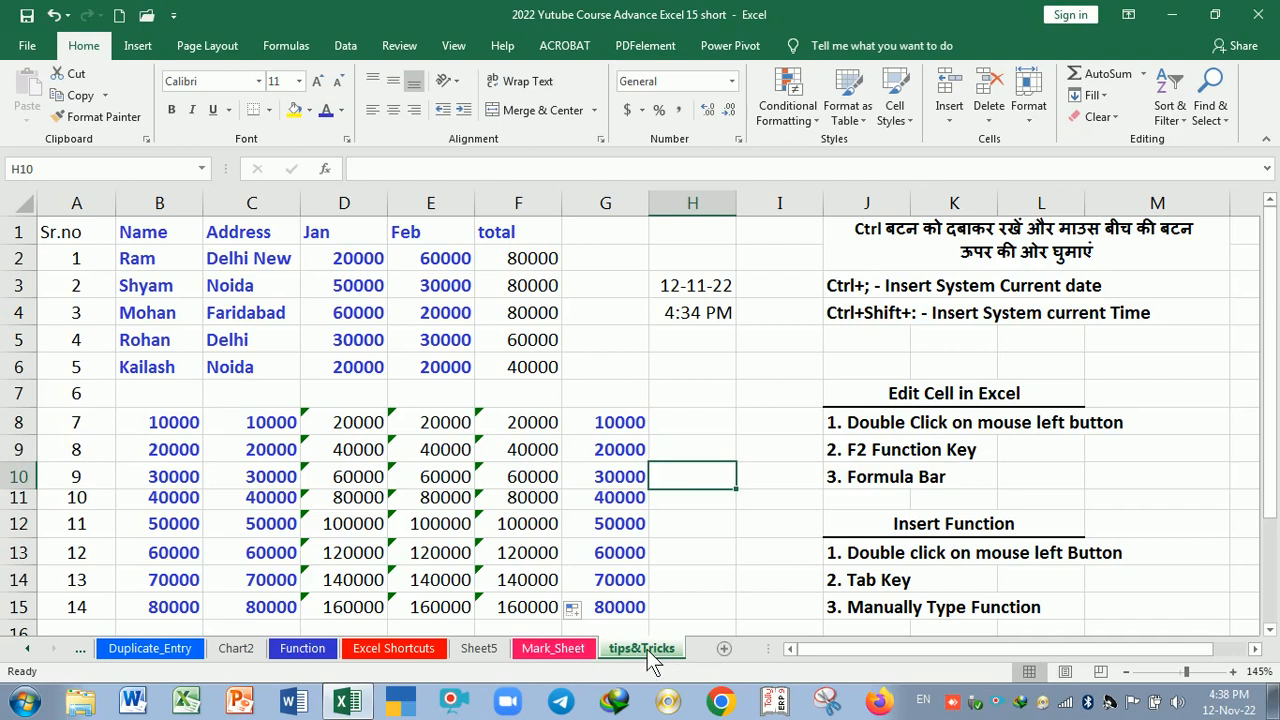
Step: Rearrange the sheets after Function into the order Excel Shortcuts, Mark_Sheet, Sheet5, tips&Tricks
left_click_drag(647, 650, 426, 656)
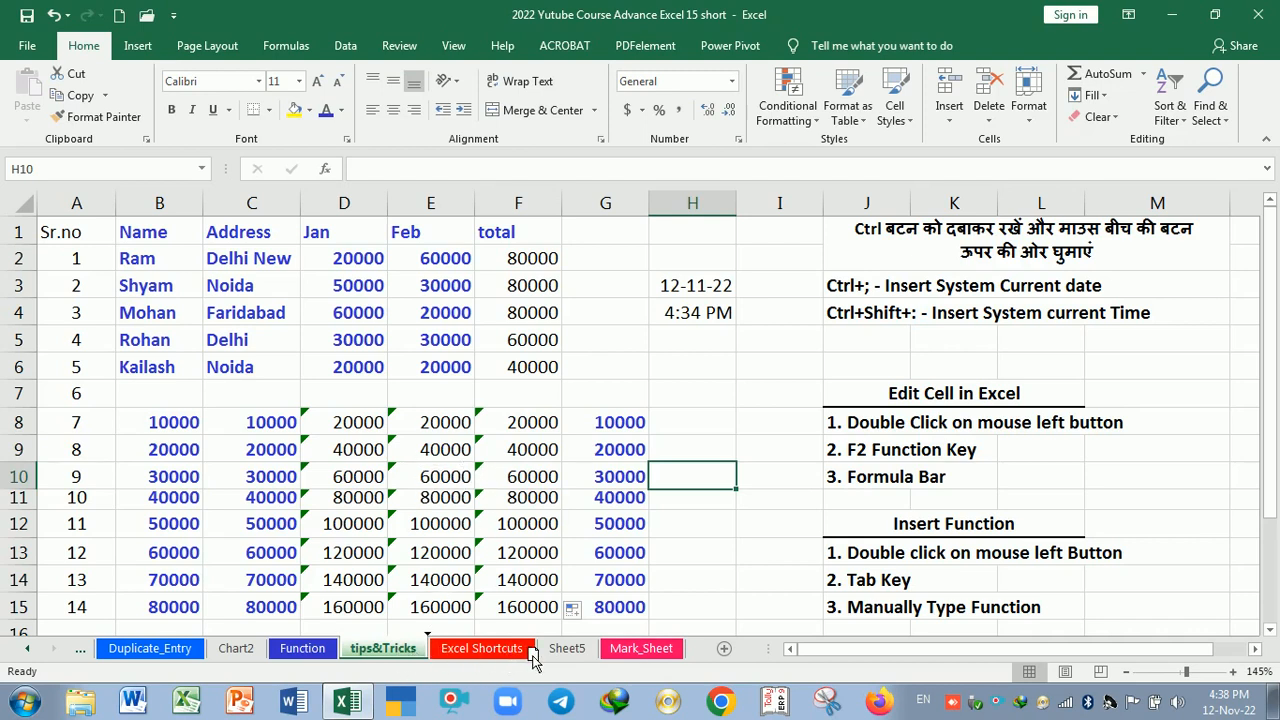
left_click(515, 660)
left_click(420, 660)
left_click_drag(400, 662, 493, 651)
left_click(647, 650)
left_click(609, 656)
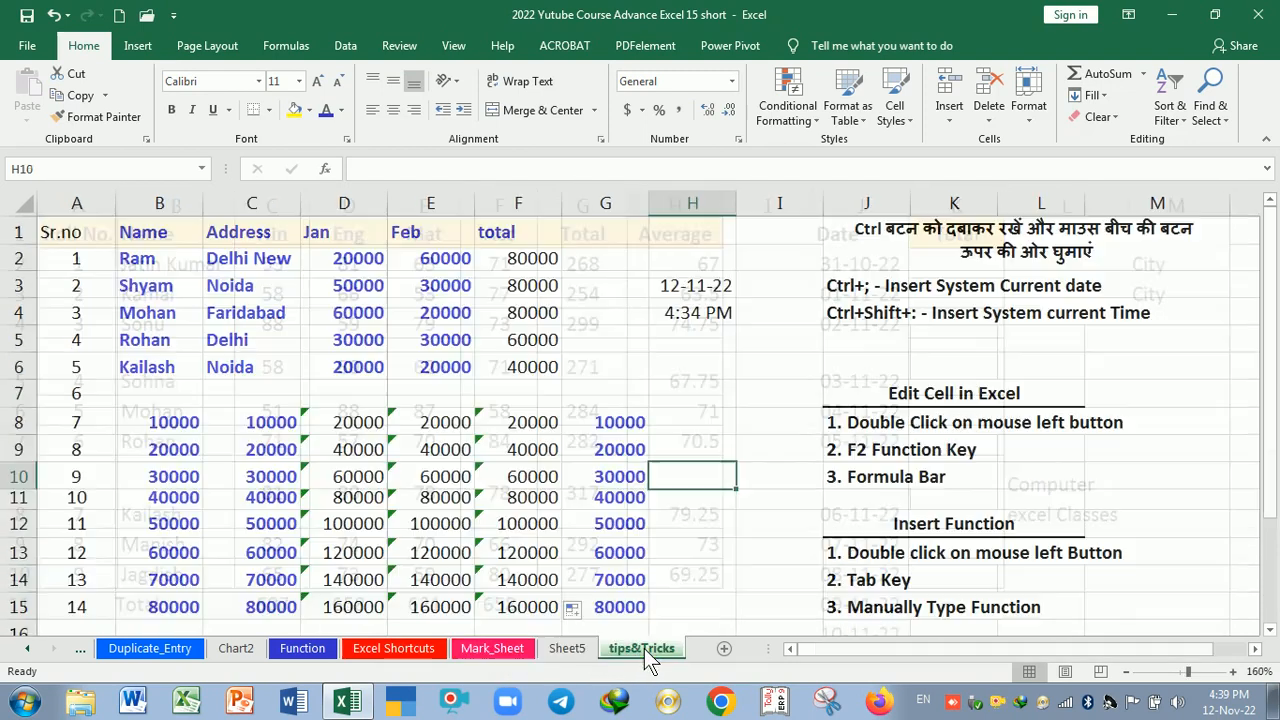
Step: View the Mark_Sheet and Sheet5 worksheets and return to tips&Tricks
left_click(491, 651)
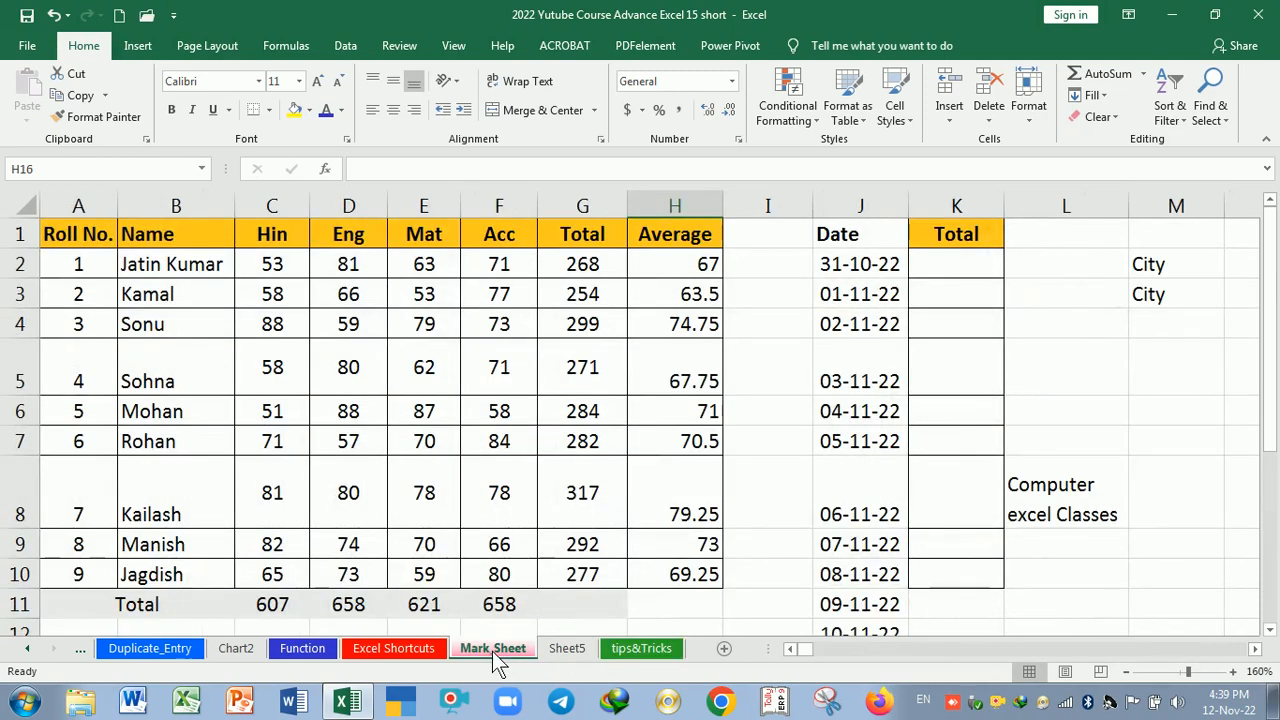
left_click(563, 656)
left_click(636, 652)
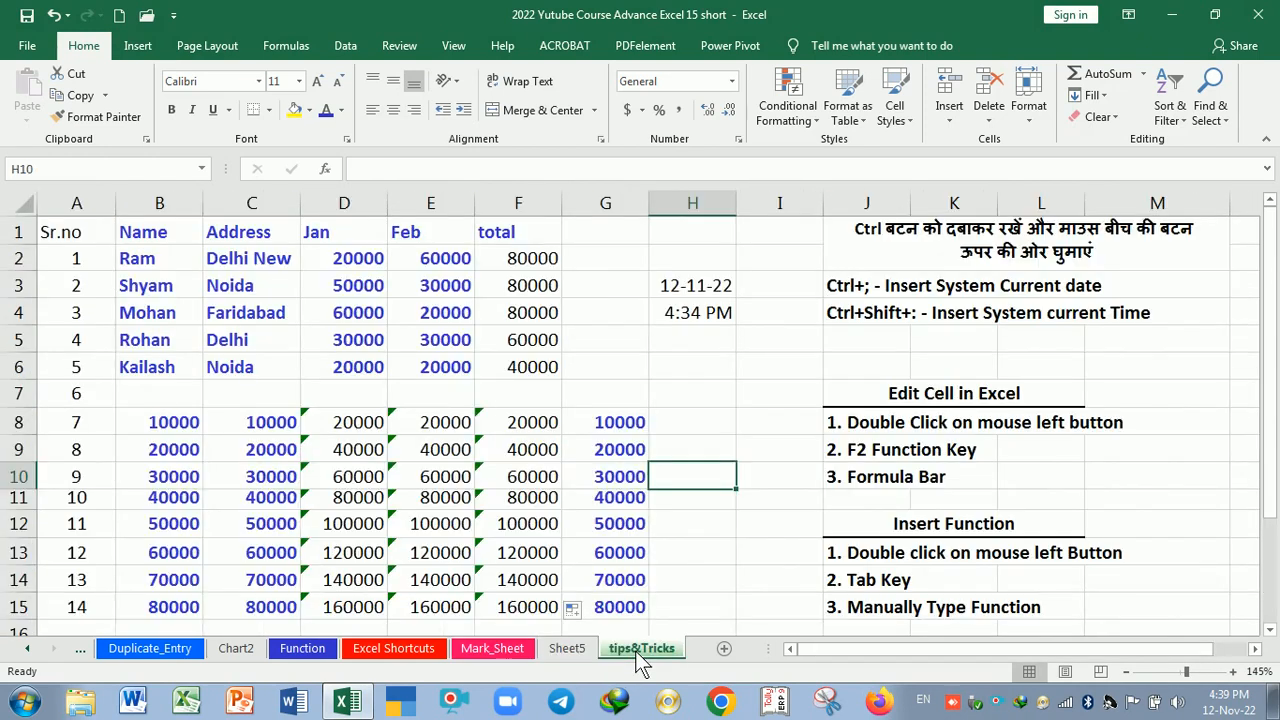